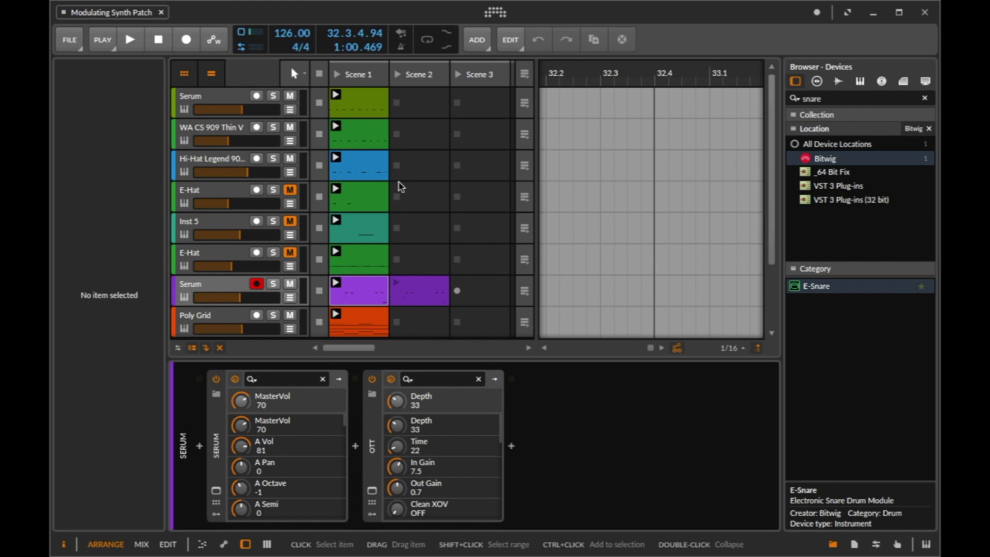
# Play the Scene 1 clips together to hear the arrangement, and stop playback.
pyautogui.press('space')
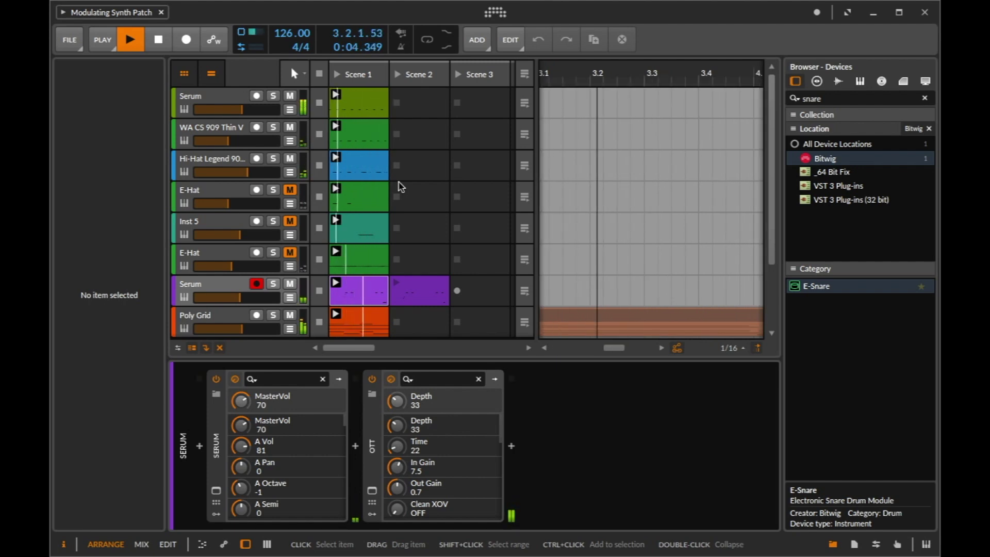
pyautogui.press('space')
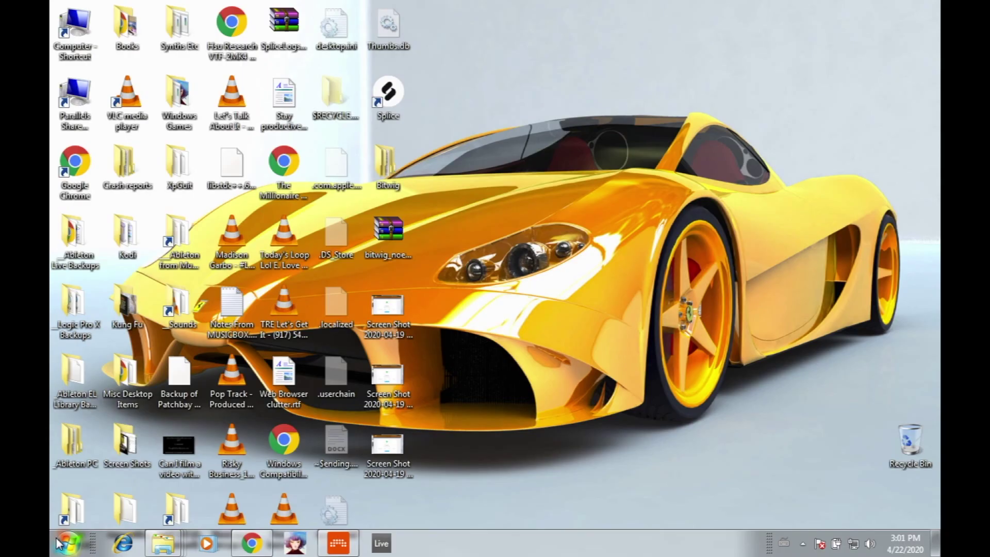
pyautogui.click(60, 545)
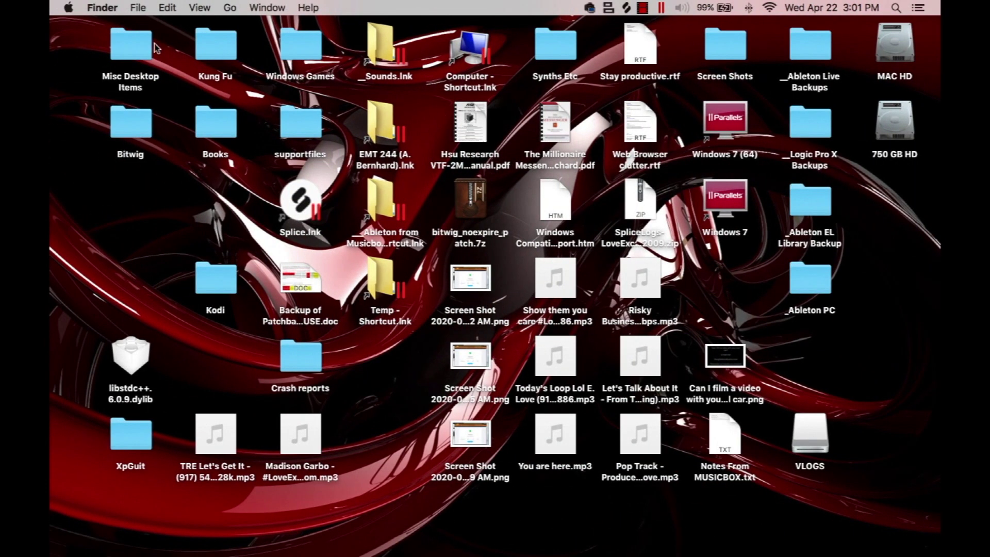
pyautogui.click(69, 7)
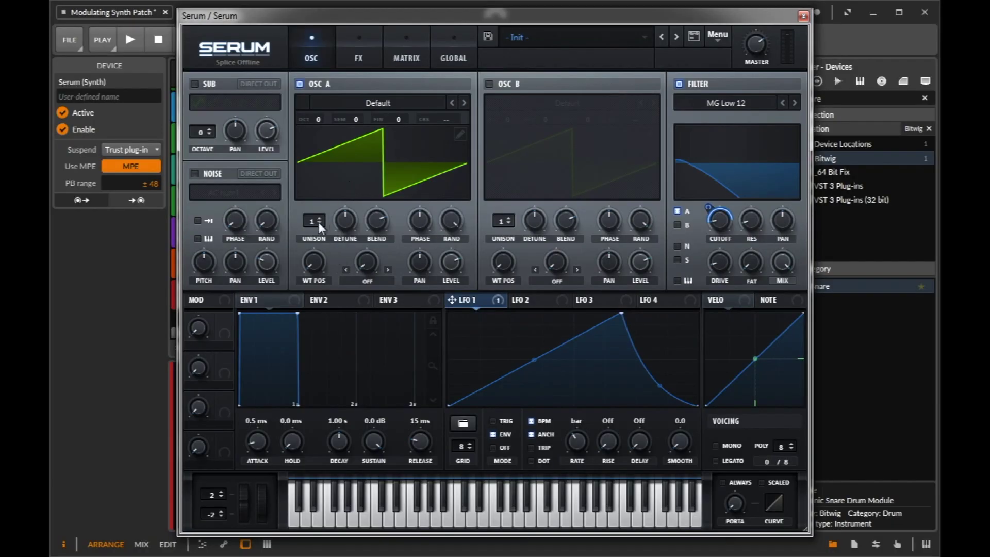
# Set oscillator A in Serum to 5 unison voices and reduce its detune.
pyautogui.moveTo(311, 220); pyautogui.dragTo(322, 198)
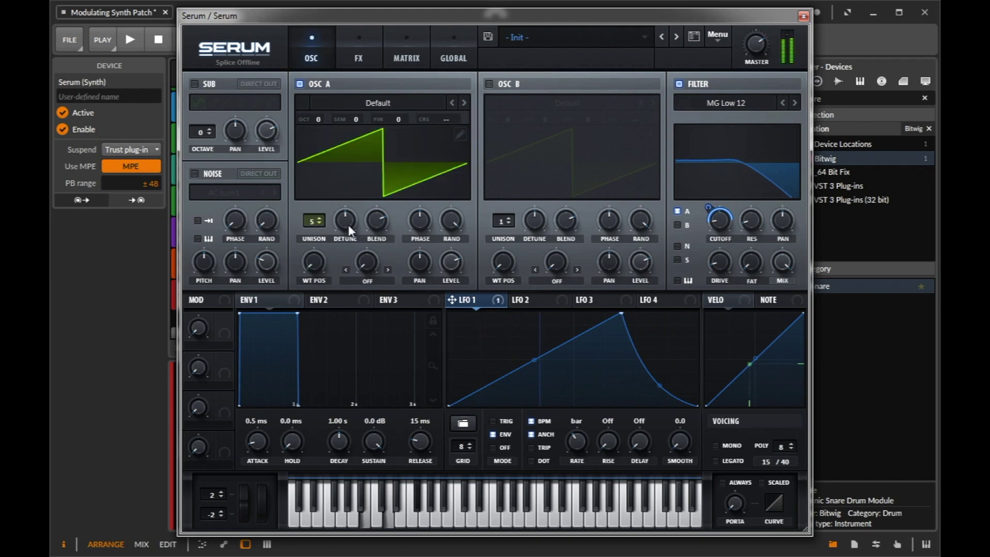
pyautogui.moveTo(348, 224); pyautogui.dragTo(346, 238)
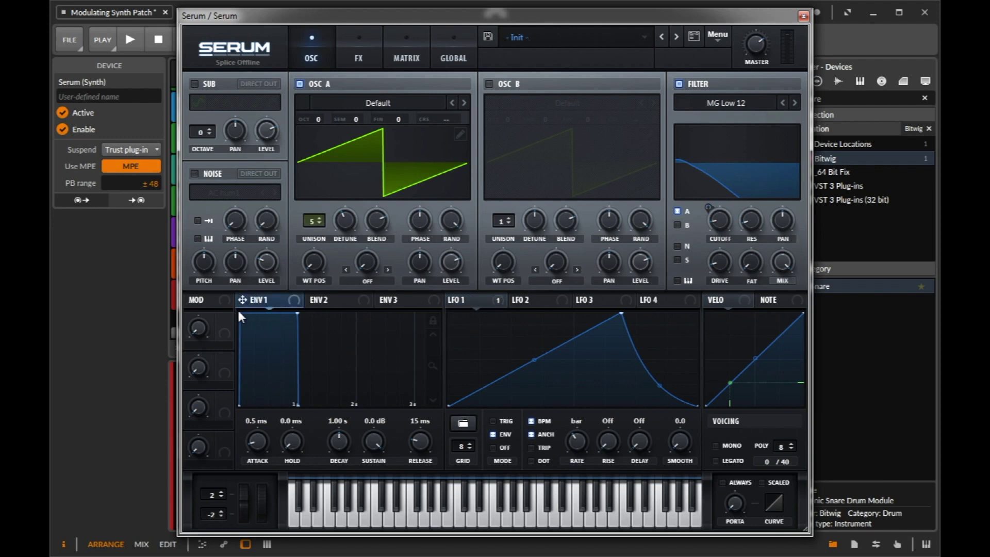
# Shape Envelope 1 with a convex attack of about 893 ms and a release of about 7.60 s.
pyautogui.moveTo(239, 313); pyautogui.dragTo(321, 318)
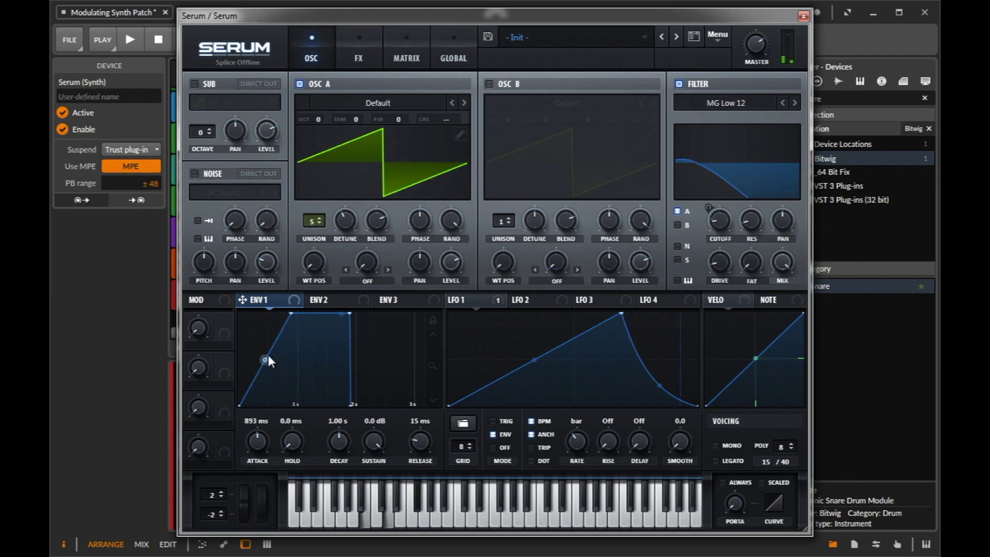
pyautogui.moveTo(268, 354); pyautogui.dragTo(289, 329)
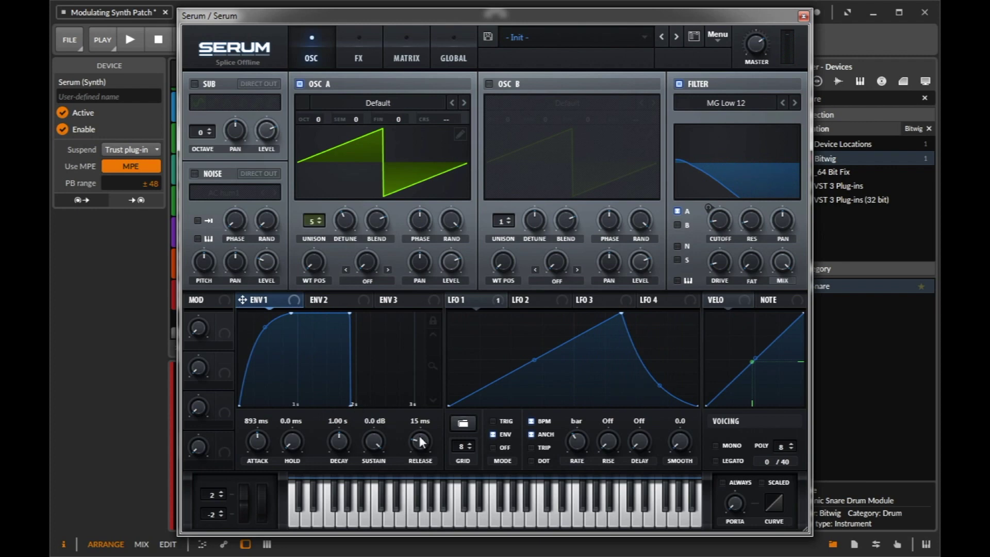
pyautogui.moveTo(420, 441); pyautogui.dragTo(426, 401)
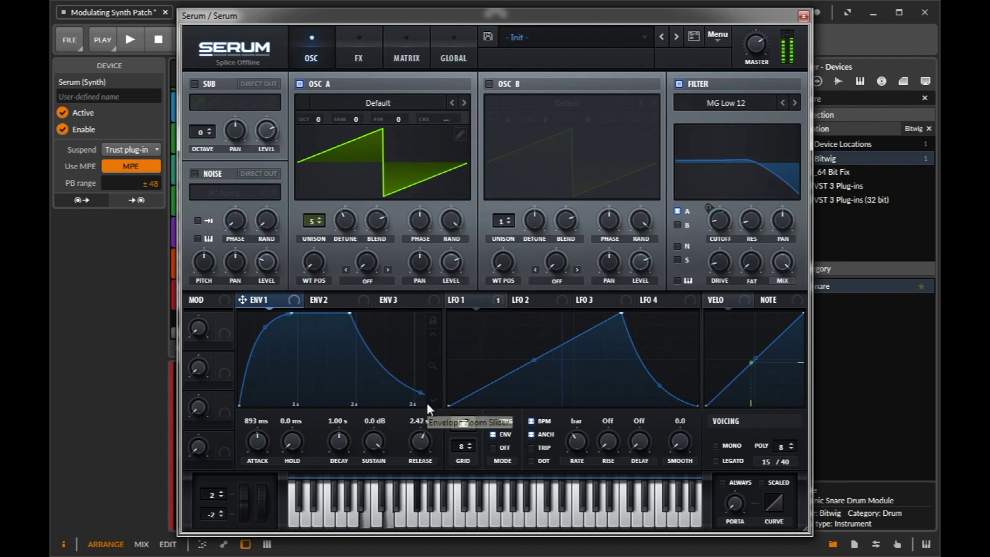
pyautogui.moveTo(420, 436); pyautogui.dragTo(415, 414)
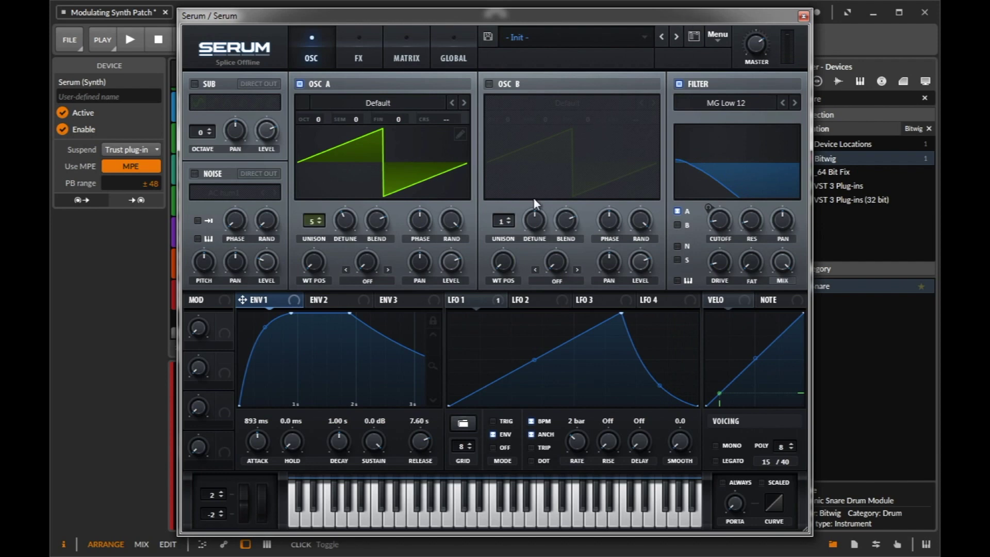
# Close the Serum window and examine the Poly Grid Scene 1 clip's notes in an enlarged note editor during playback.
pyautogui.click(804, 16)
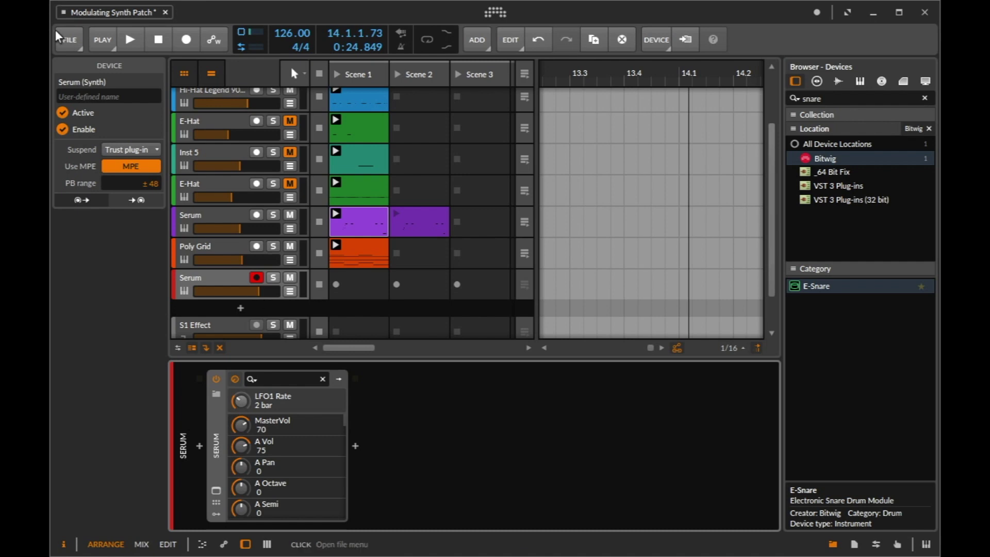
pyautogui.doubleClick(360, 246)
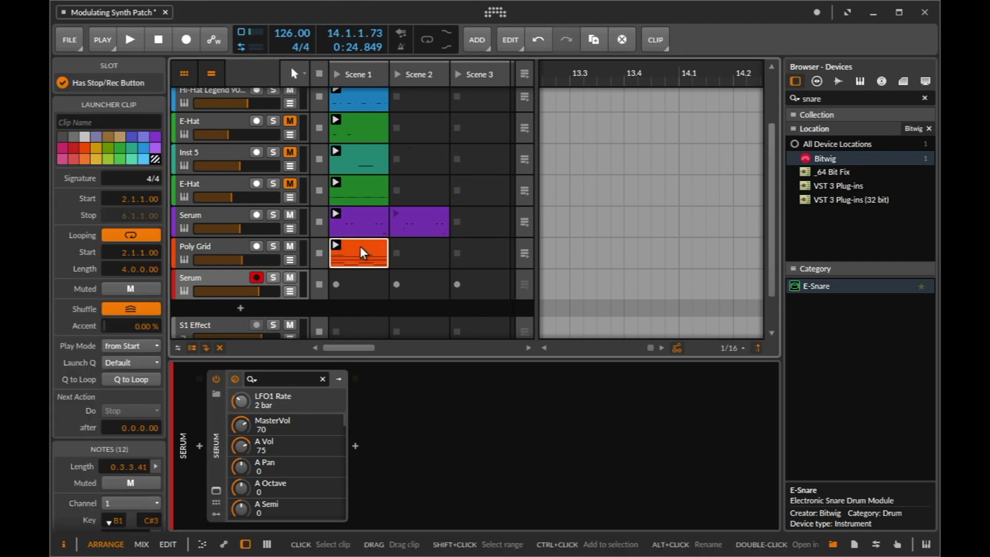
pyautogui.moveTo(398, 419); pyautogui.dragTo(329, 498)
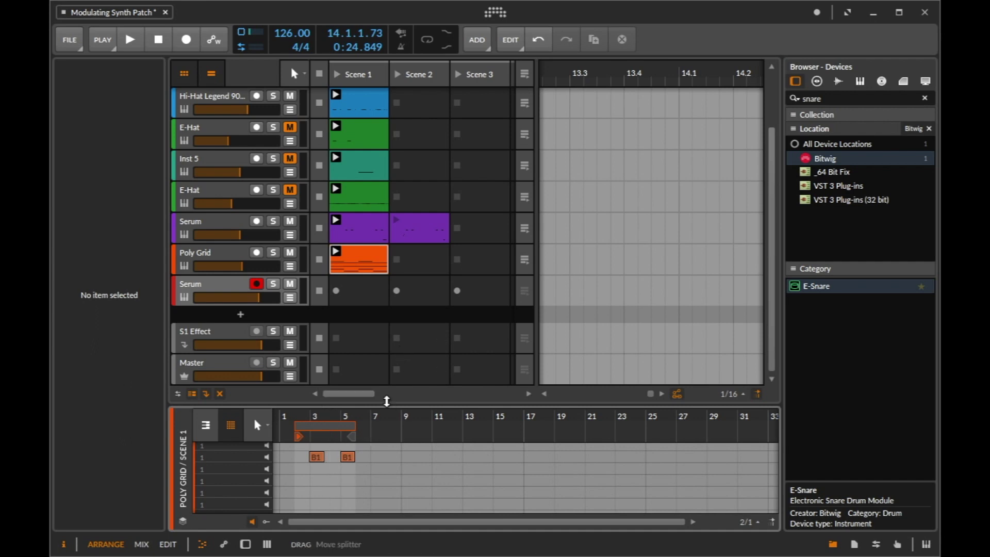
pyautogui.moveTo(387, 400); pyautogui.dragTo(387, 198)
pyautogui.scroll(5, 349, 351)
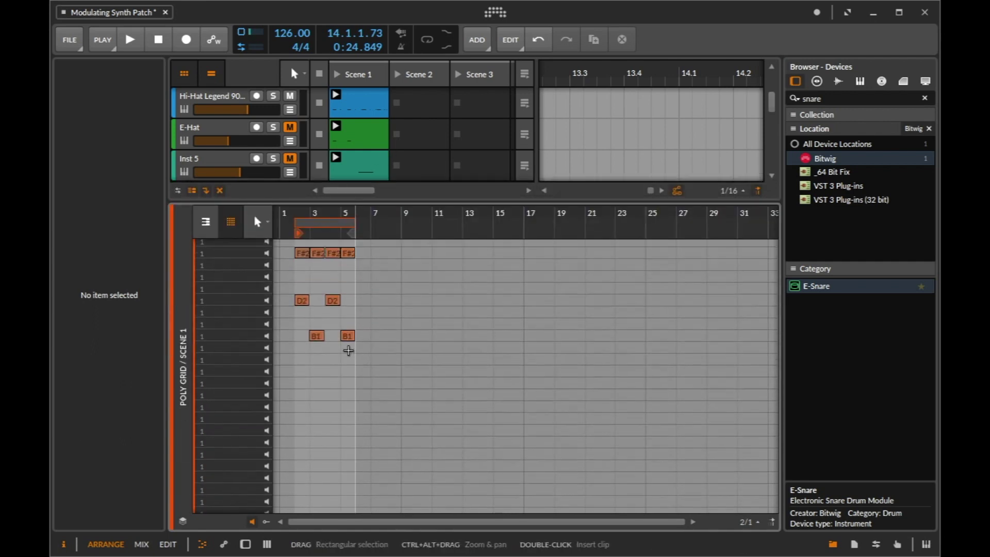
pyautogui.scroll(1, 348, 355)
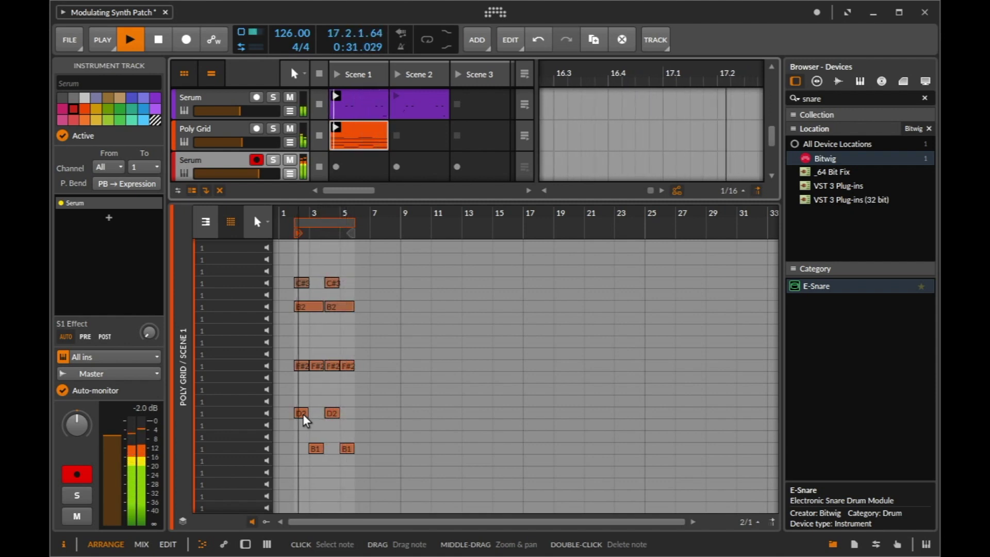
pyautogui.press('space')
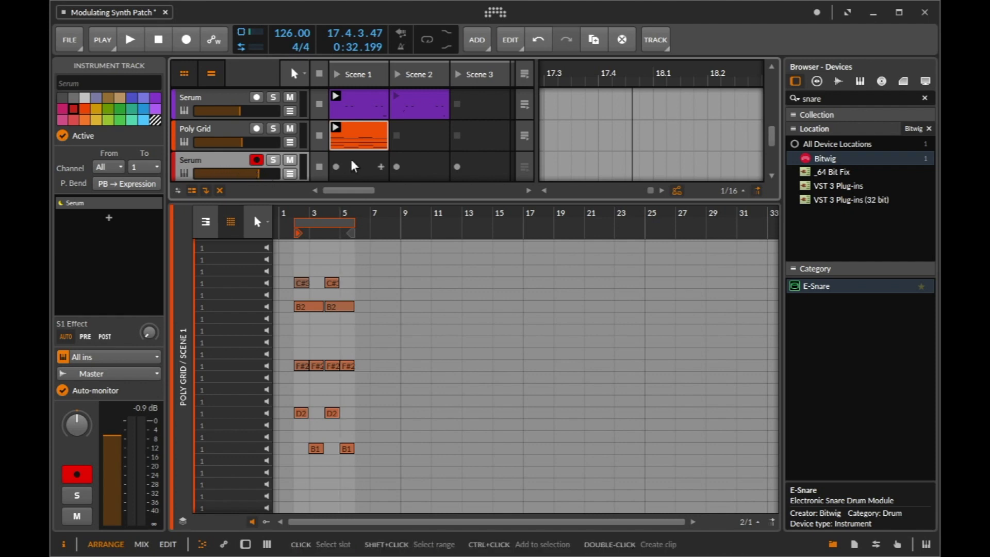
# Record clips in the armed Serum track's Scene 1 and Scene 2 slots, and slightly lower that track's volume.
pyautogui.click(336, 167)
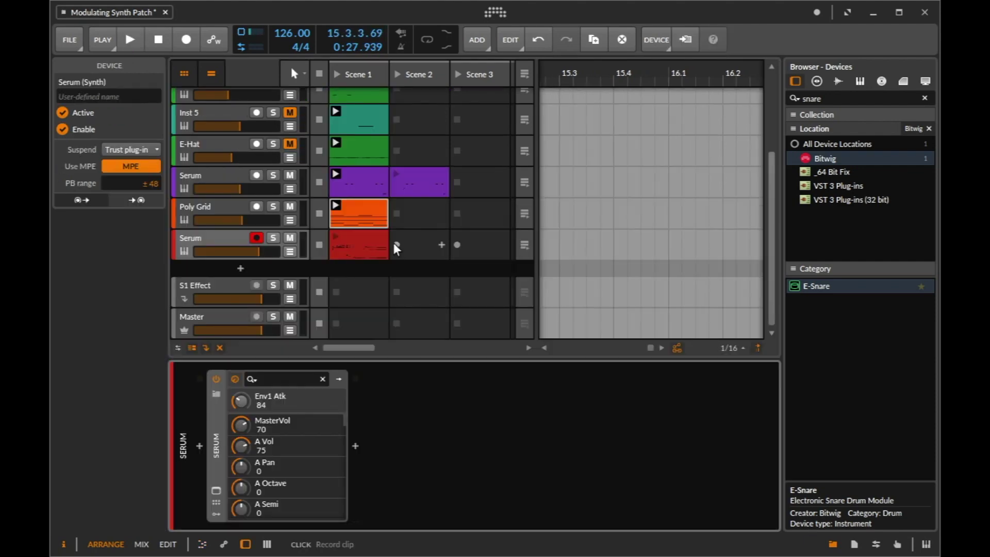
pyautogui.click(396, 245)
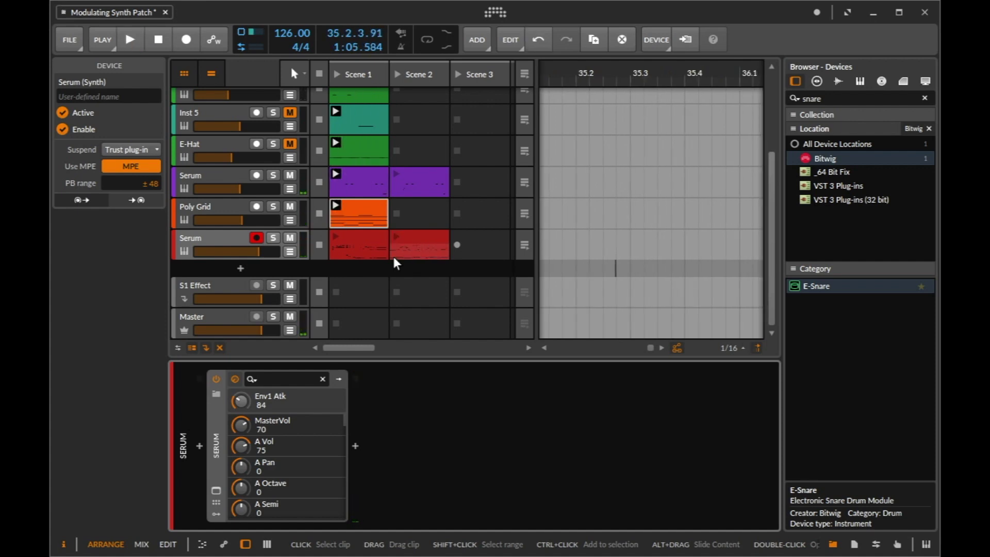
pyautogui.click(394, 255)
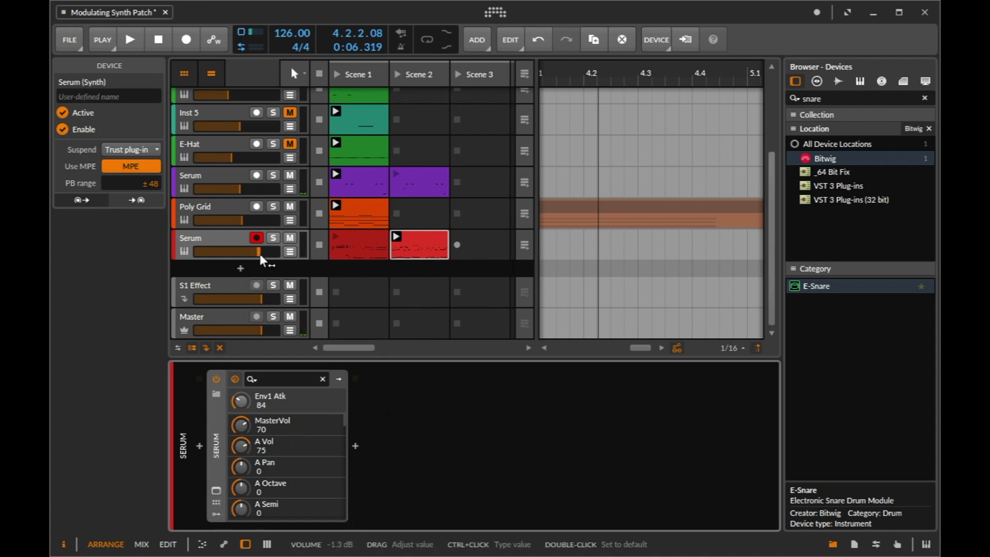
pyautogui.moveTo(259, 253); pyautogui.dragTo(252, 253)
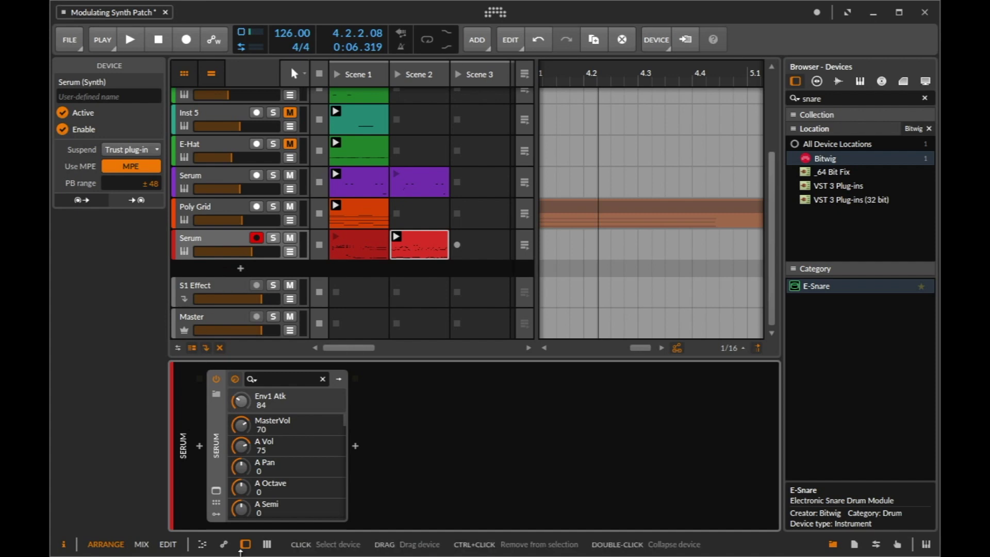
# Open the armed track's Serum interface and reset the synth to its Init preset.
pyautogui.click(218, 490)
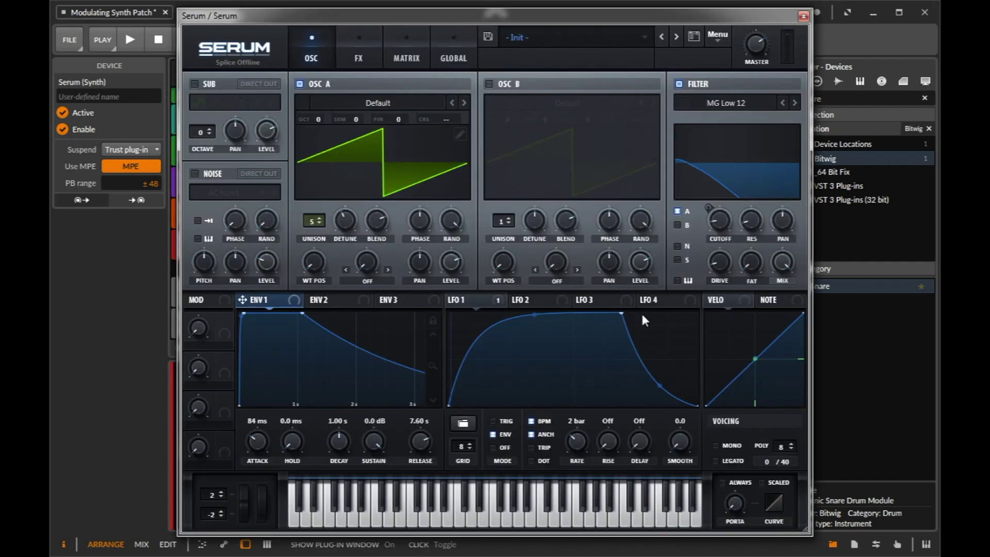
pyautogui.moveTo(628, 236)
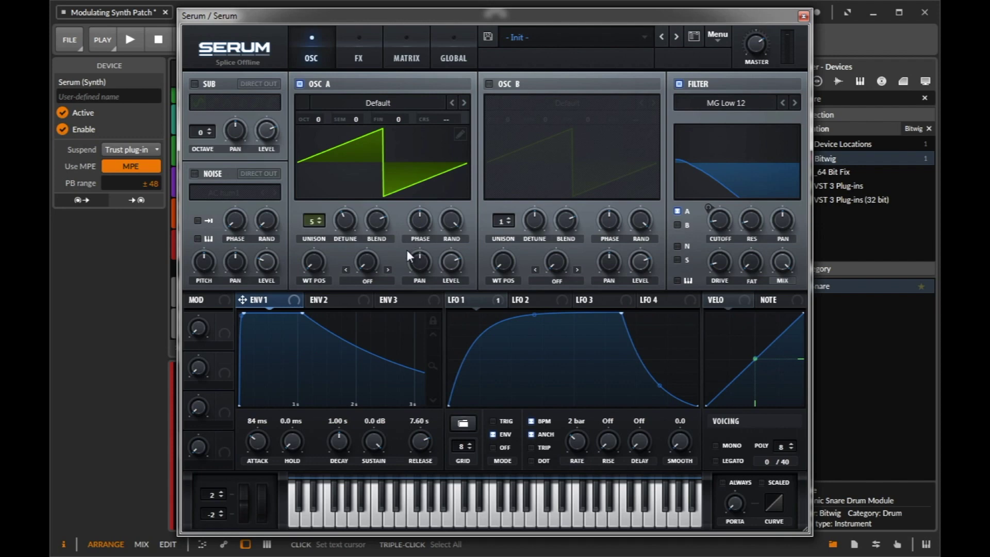
pyautogui.rightClick(719, 220)
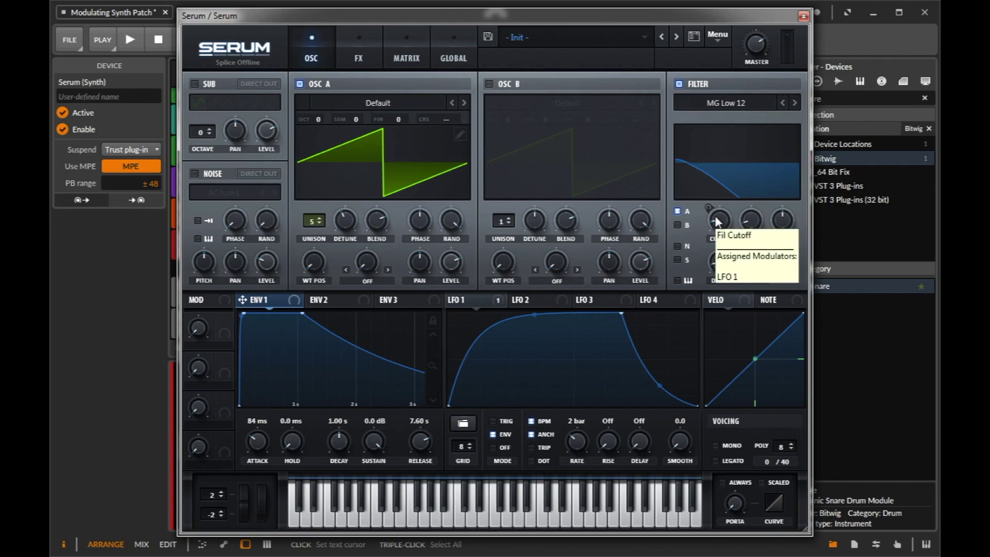
pyautogui.click(715, 37)
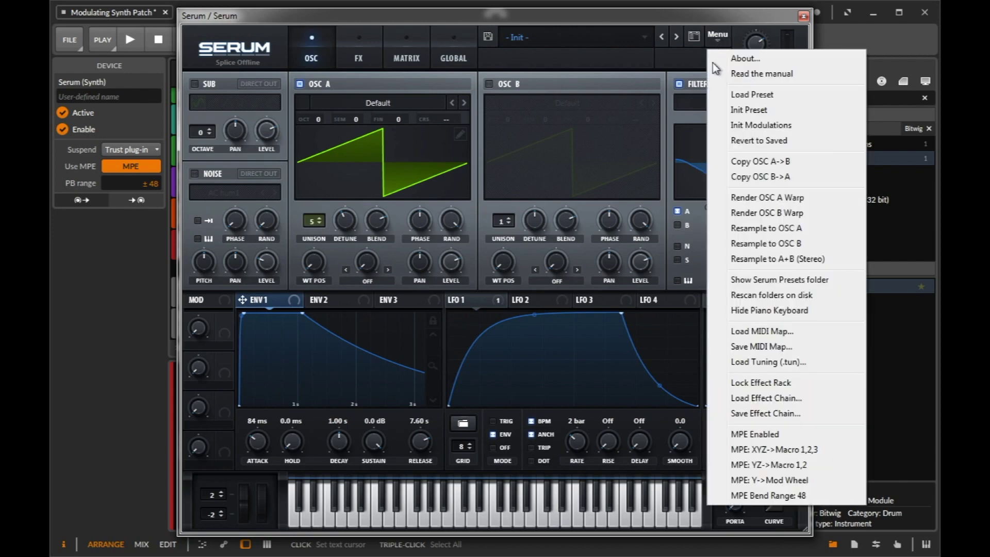
pyautogui.click(749, 110)
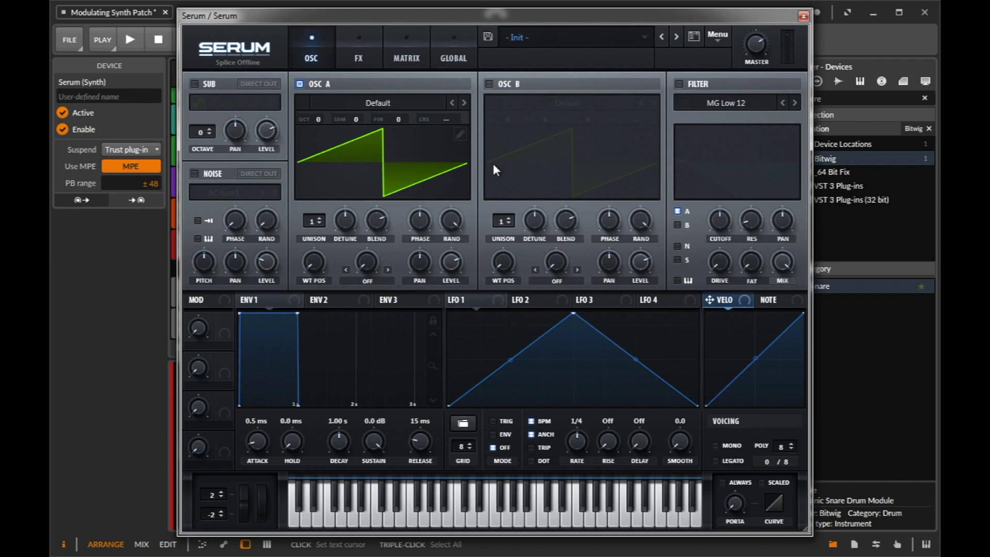
# Enable Serum's MG Low 12 filter and lower its cutoff while auditioning the clip.
pyautogui.press('space')
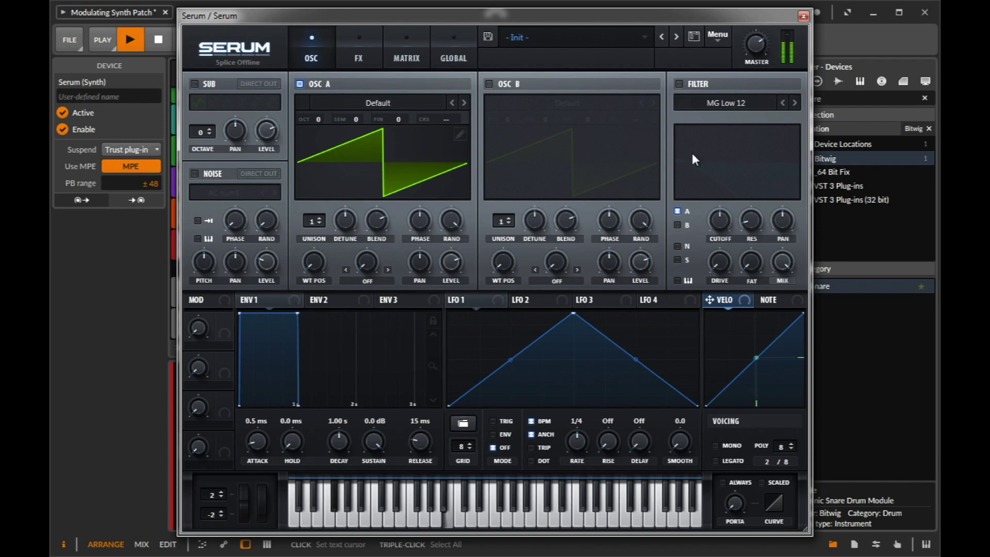
pyautogui.click(679, 83)
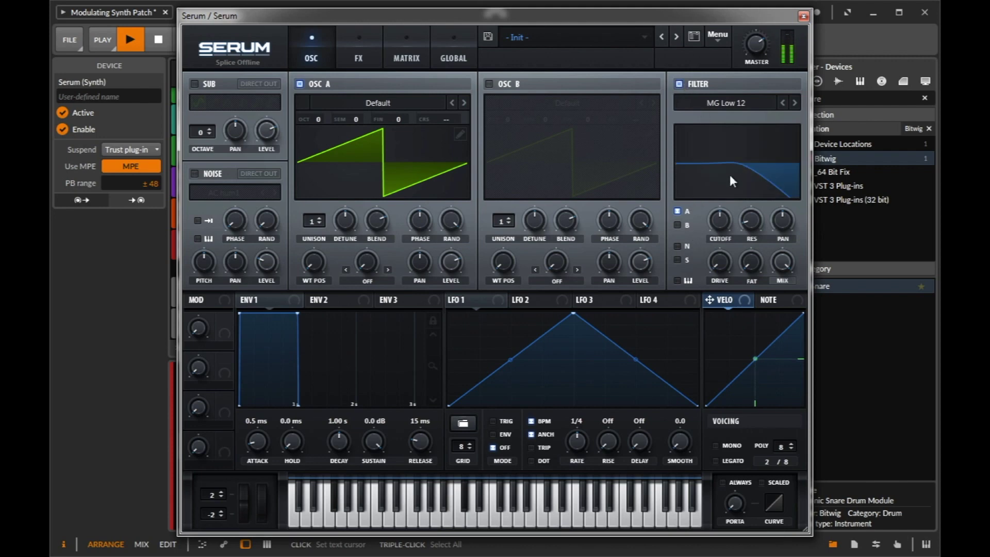
pyautogui.moveTo(719, 216)
pyautogui.mouseDown()
pyautogui.moveTo(714, 239)
pyautogui.moveTo(719, 230)
pyautogui.mouseUp()
pyautogui.moveTo(722, 264); pyautogui.dragTo(716, 383)
pyautogui.moveTo(716, 280); pyautogui.dragTo(719, 231)
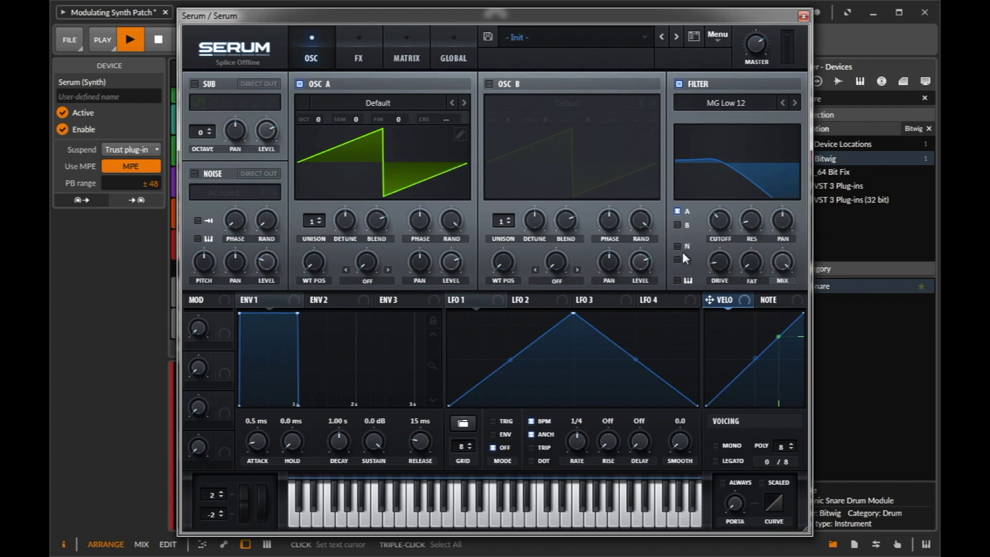
pyautogui.press('space')
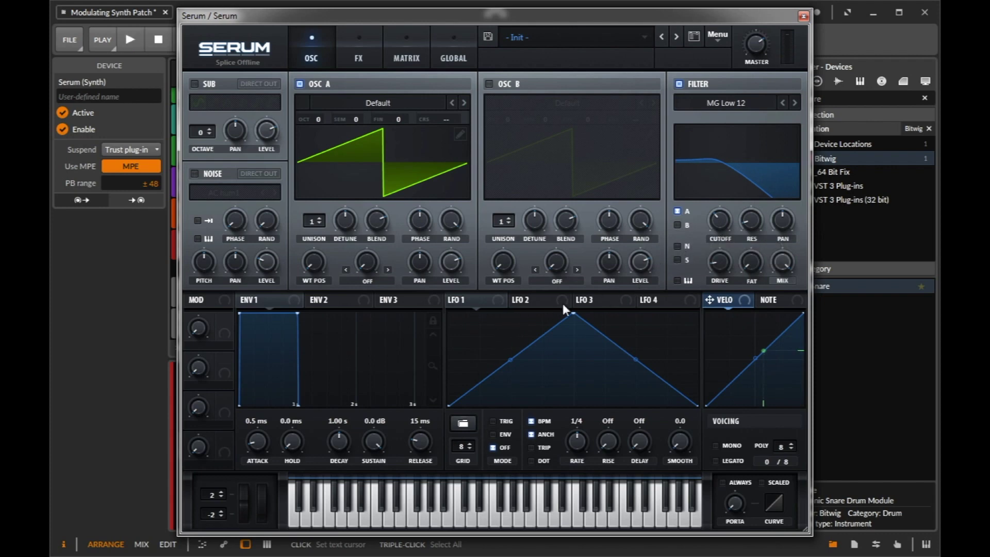
# Shape LFO 1 as a concave decay starting at full level, in ENV mode with BPM sync disabled.
pyautogui.moveTo(572, 312); pyautogui.dragTo(363, 283)
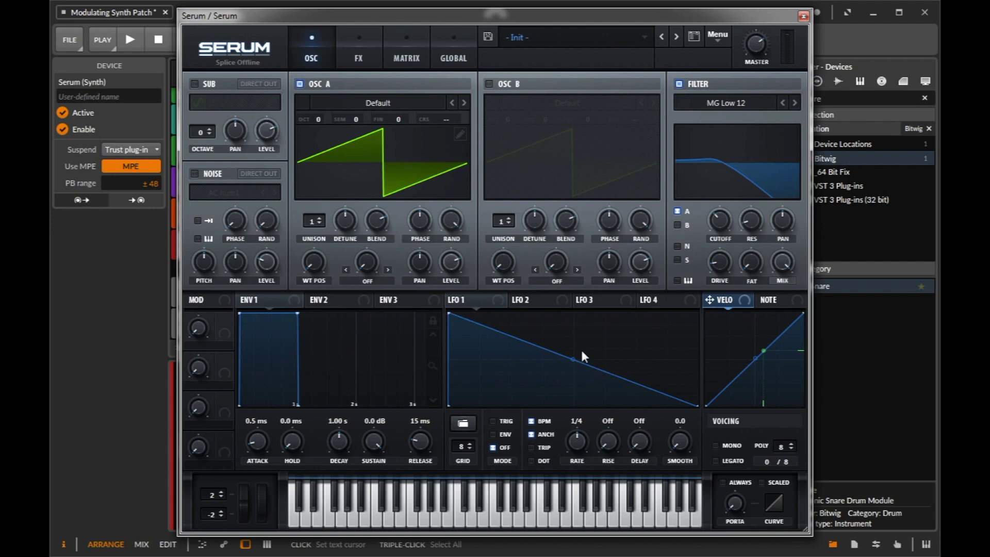
pyautogui.moveTo(575, 357); pyautogui.dragTo(572, 388)
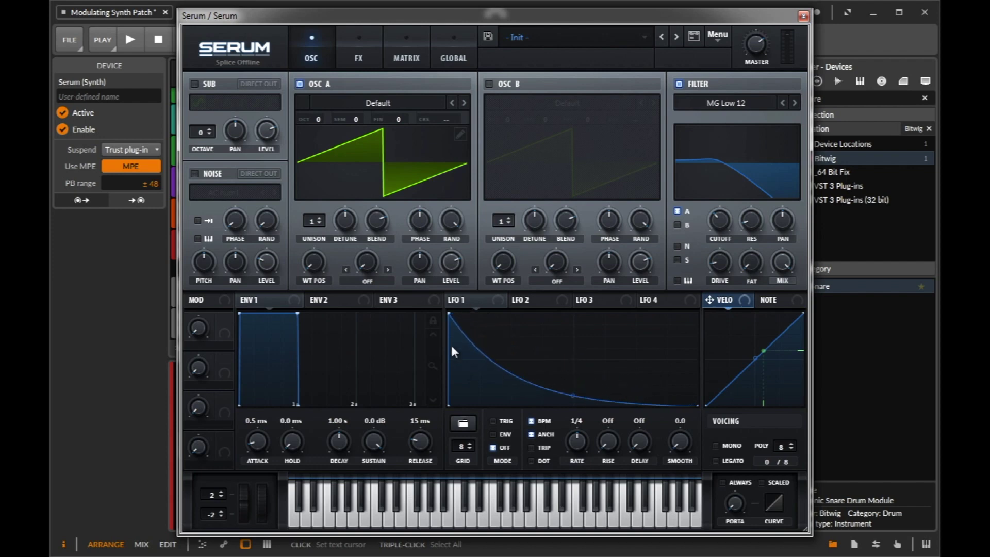
pyautogui.click(499, 435)
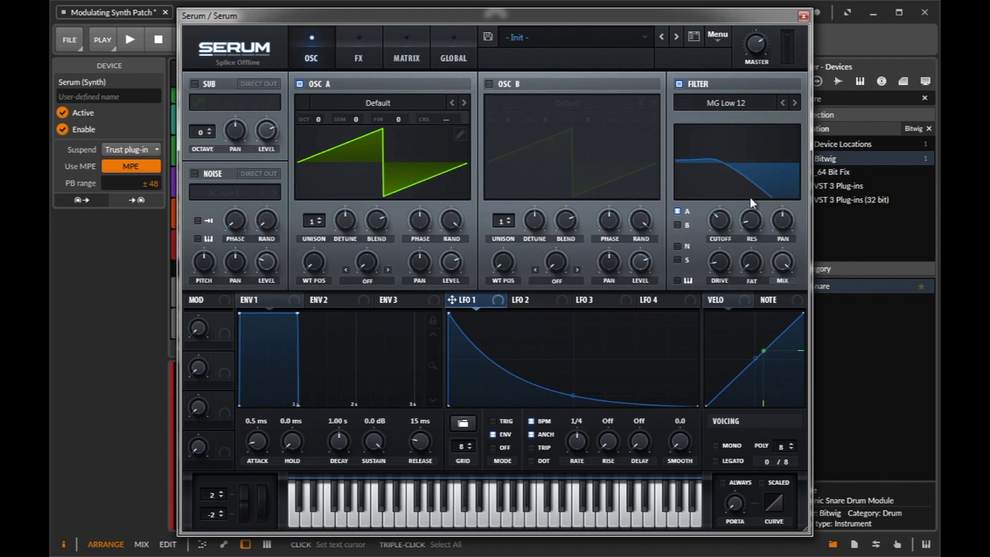
pyautogui.click(532, 422)
# Lower the filter cutoff, modulate it with LFO 1, and adjust the modulation depth during playback.
pyautogui.moveTo(720, 221)
pyautogui.mouseDown()
pyautogui.moveTo(711, 211)
pyautogui.moveTo(709, 232)
pyautogui.mouseUp()
pyautogui.press('space')
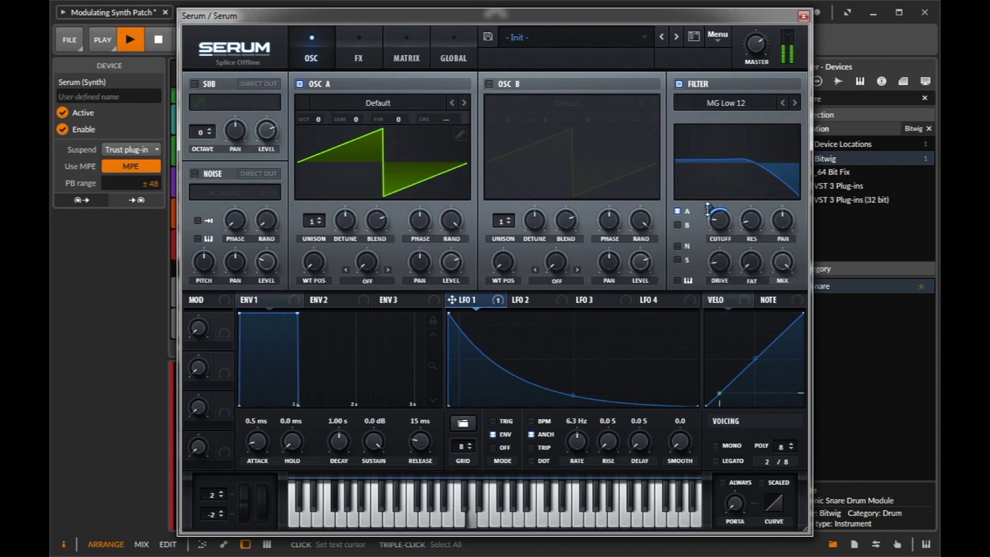
pyautogui.moveTo(704, 209)
pyautogui.mouseDown()
pyautogui.moveTo(717, 197)
pyautogui.moveTo(715, 216)
pyautogui.mouseUp()
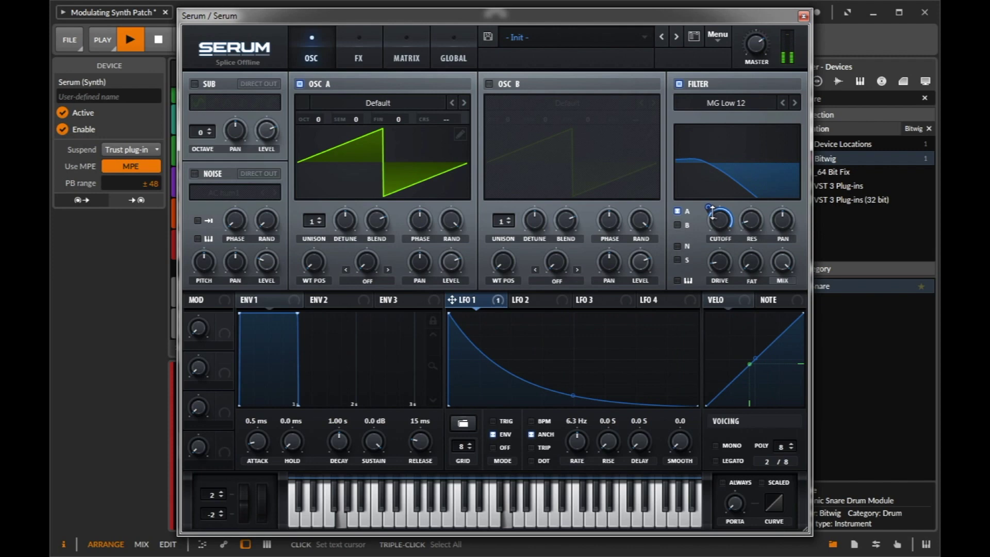
pyautogui.moveTo(711, 212)
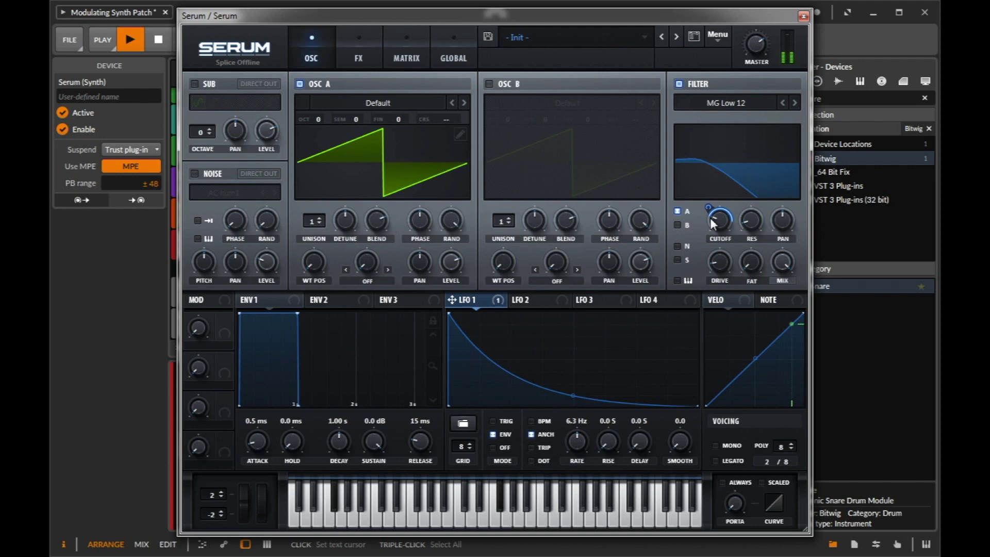
# Stop playback, enable Serum's Delay and Reverb effects with Reverb directly after Delay, and load the reverb's After preset.
pyautogui.press('space')
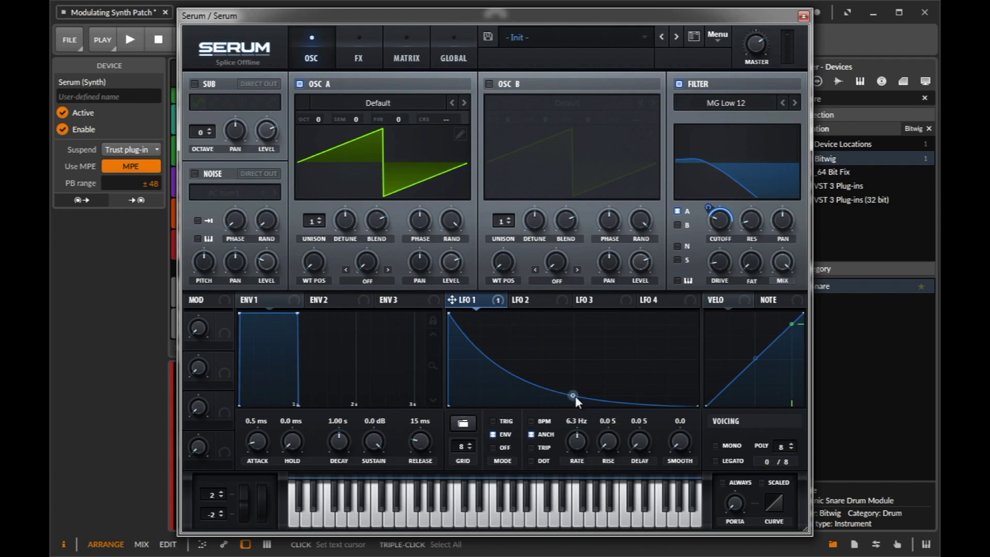
pyautogui.click(346, 46)
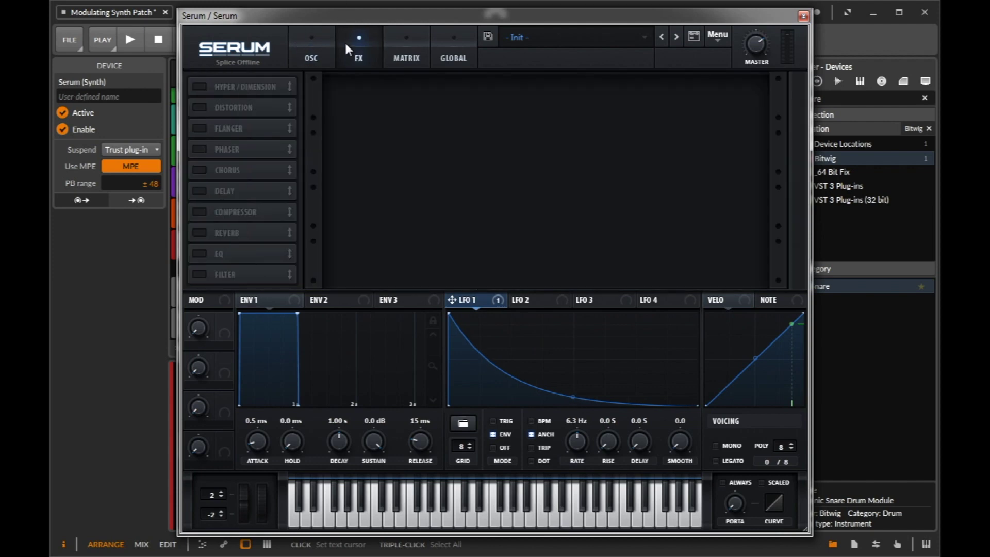
pyautogui.click(197, 191)
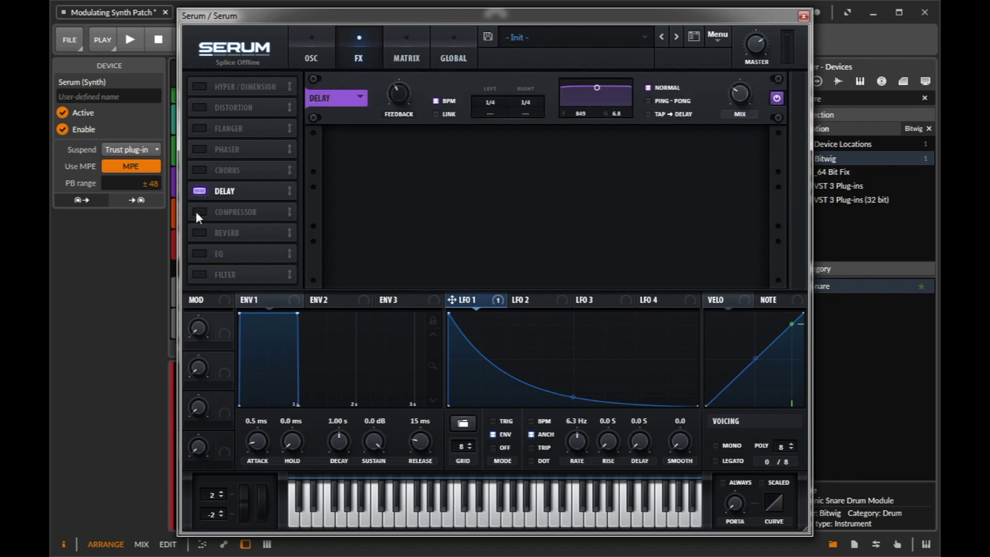
pyautogui.click(198, 234)
pyautogui.moveTo(209, 233); pyautogui.dragTo(214, 209)
pyautogui.click(358, 151)
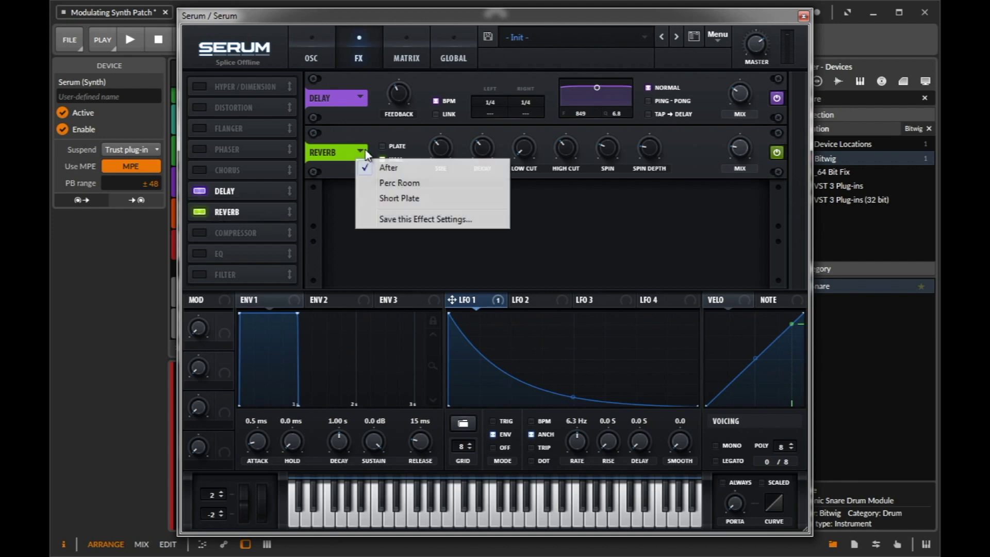
pyautogui.click(406, 171)
# Load a delay preset with 1/8 and dotted 1/8 times, and raise the reverb mix while auditioning the loop.
pyautogui.press('space')
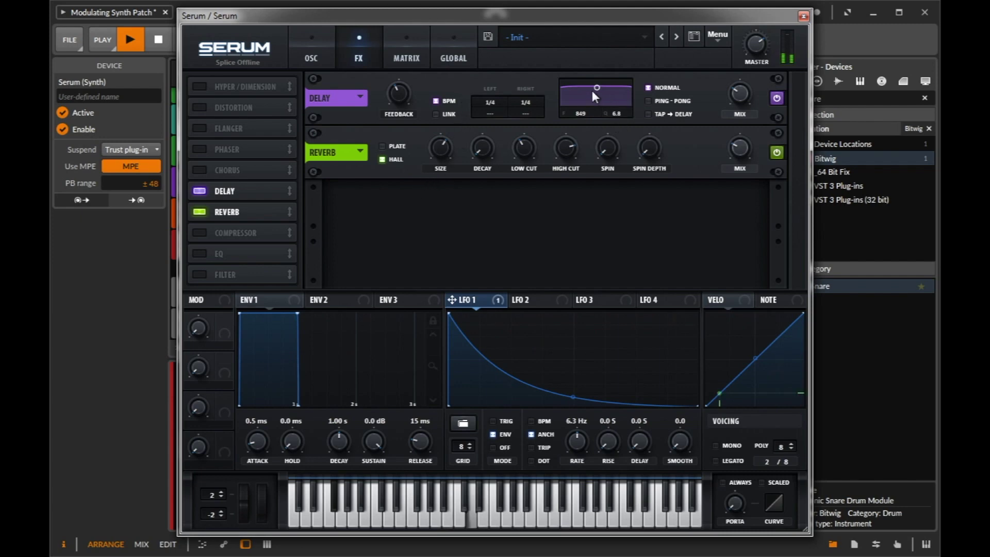
pyautogui.moveTo(593, 84); pyautogui.dragTo(598, 104)
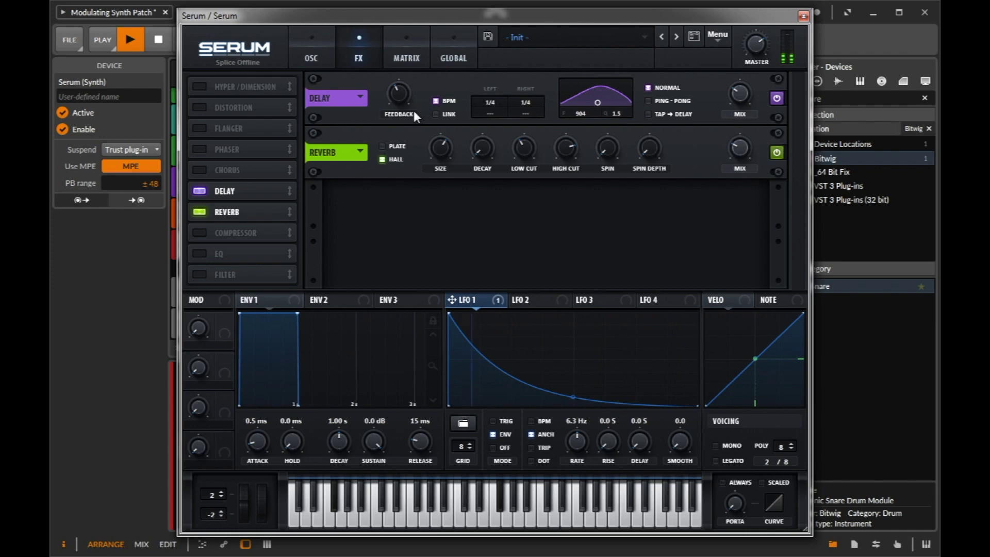
pyautogui.click(357, 97)
pyautogui.click(379, 115)
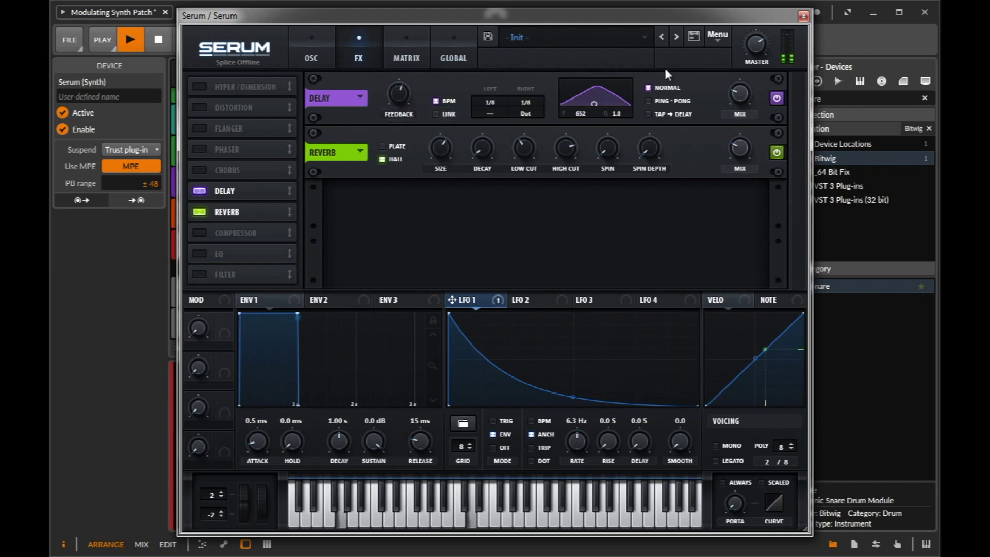
pyautogui.moveTo(740, 146)
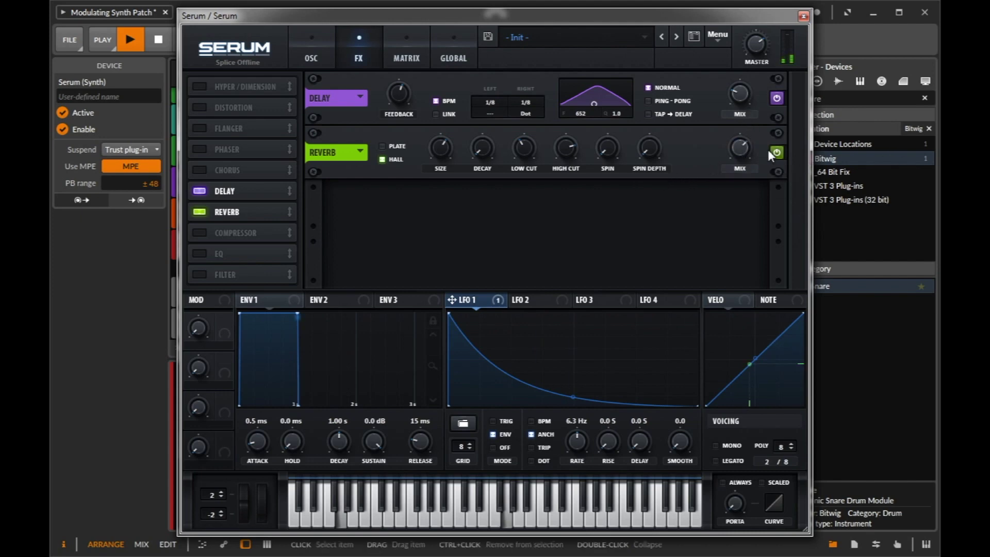
pyautogui.moveTo(747, 85)
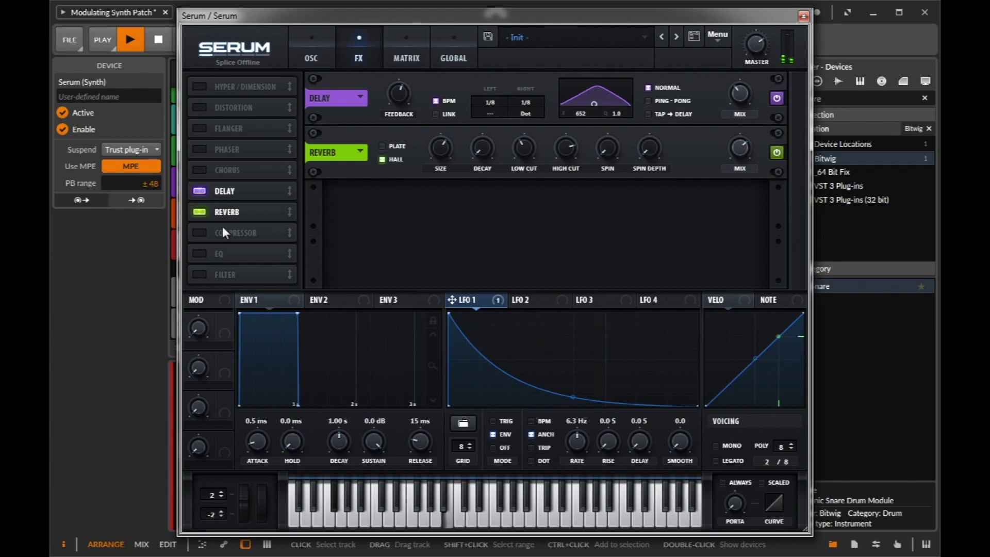
pyautogui.press('space')
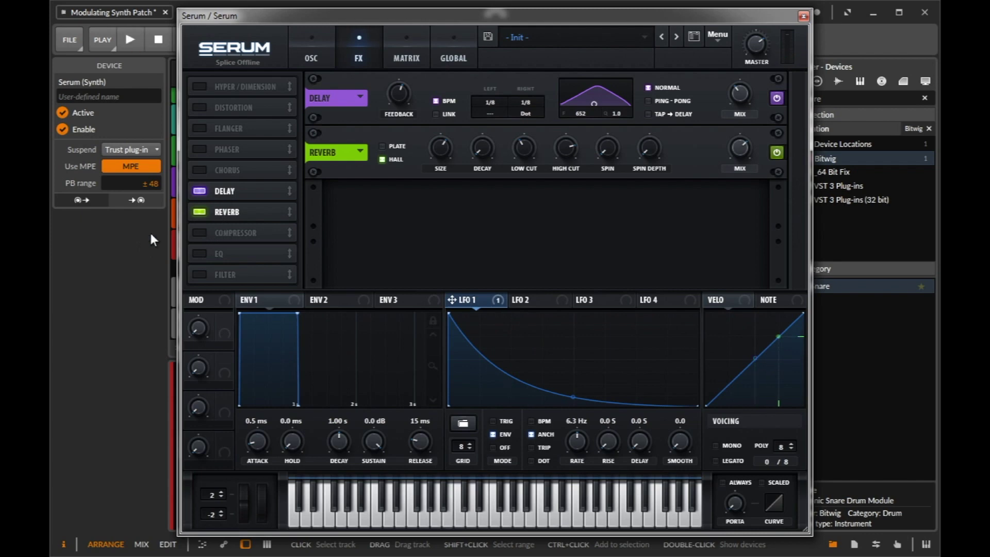
# Enable the compressor in Multiband mode and adjust its threshold, attack, gain and release during playback, with the release at 33.0 ms.
pyautogui.click(198, 232)
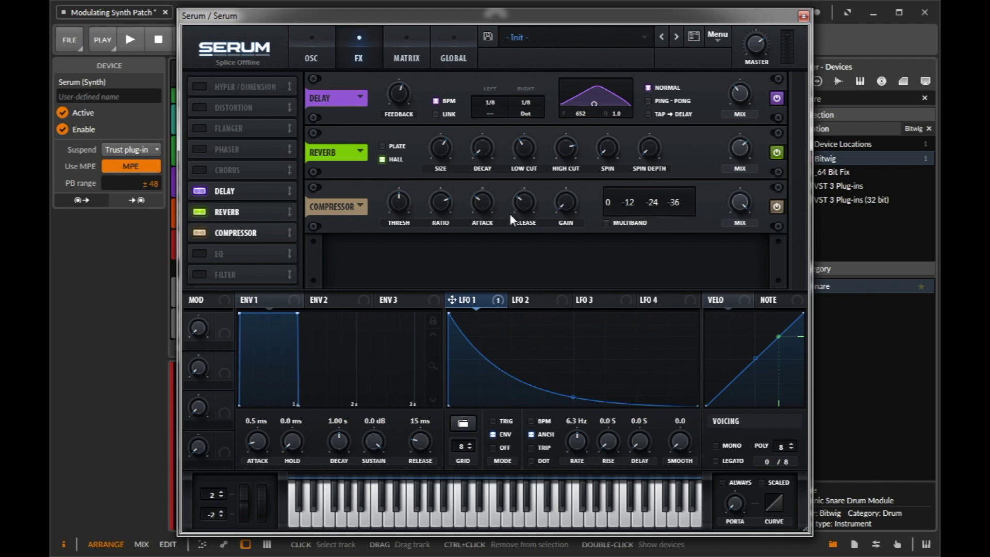
pyautogui.click(605, 223)
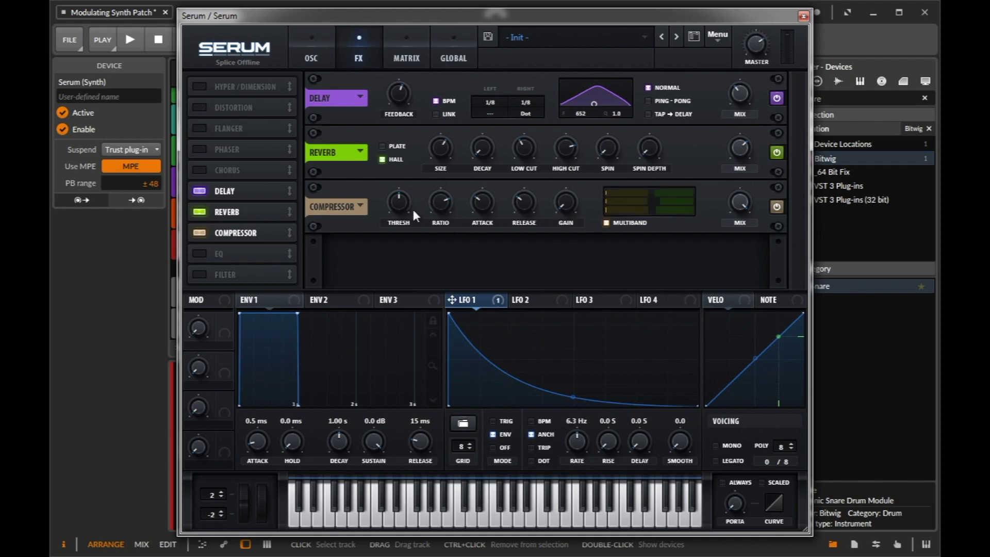
pyautogui.moveTo(402, 204); pyautogui.dragTo(401, 200)
pyautogui.press('space')
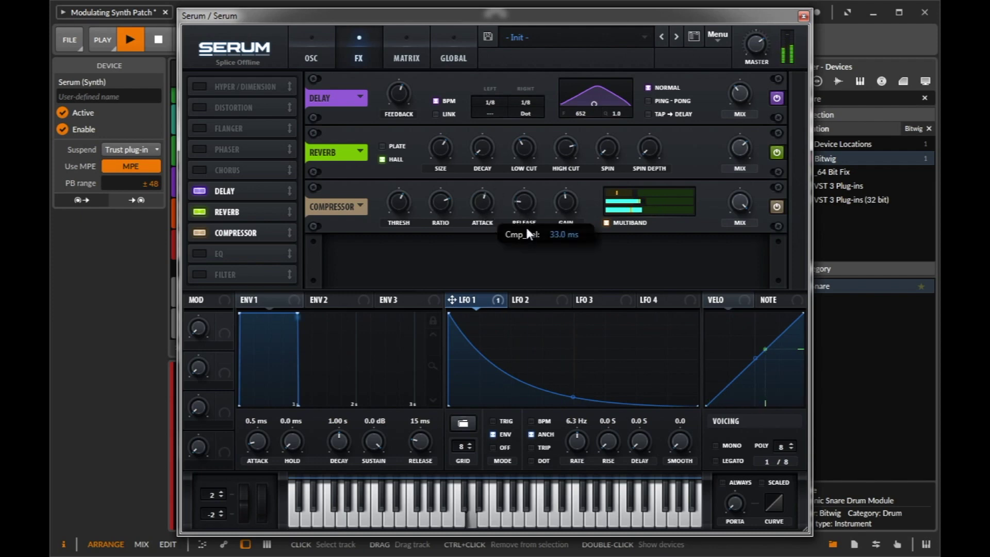
pyautogui.moveTo(452, 201)
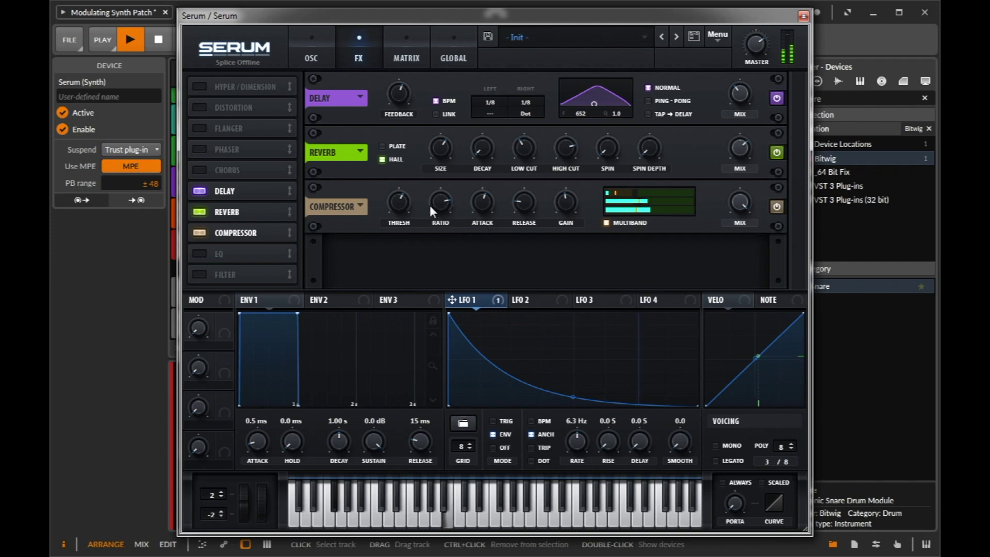
# Switch the compressor out of Multiband mode, then adjust its gain and attack and set the release to 9.7 ms during playback.
pyautogui.press('space')
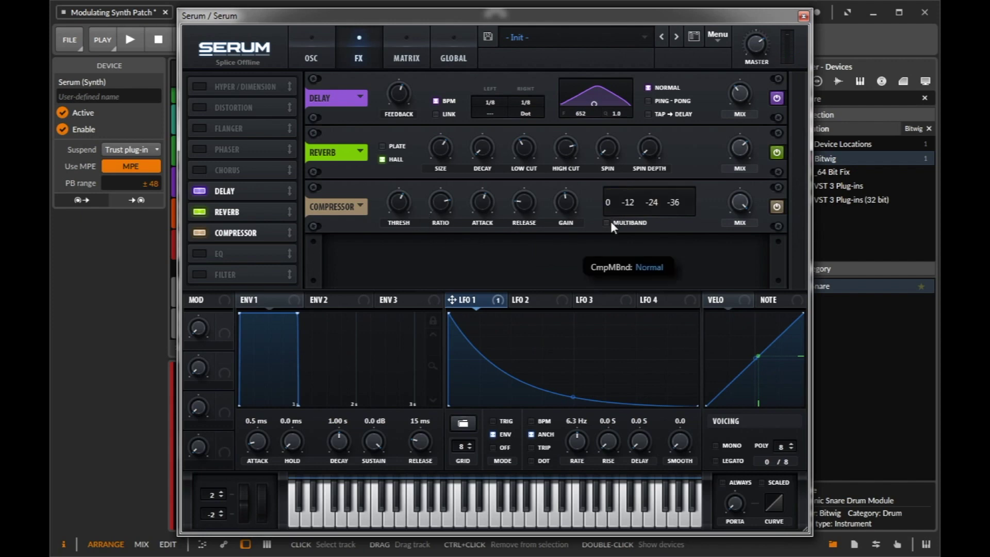
pyautogui.moveTo(395, 202)
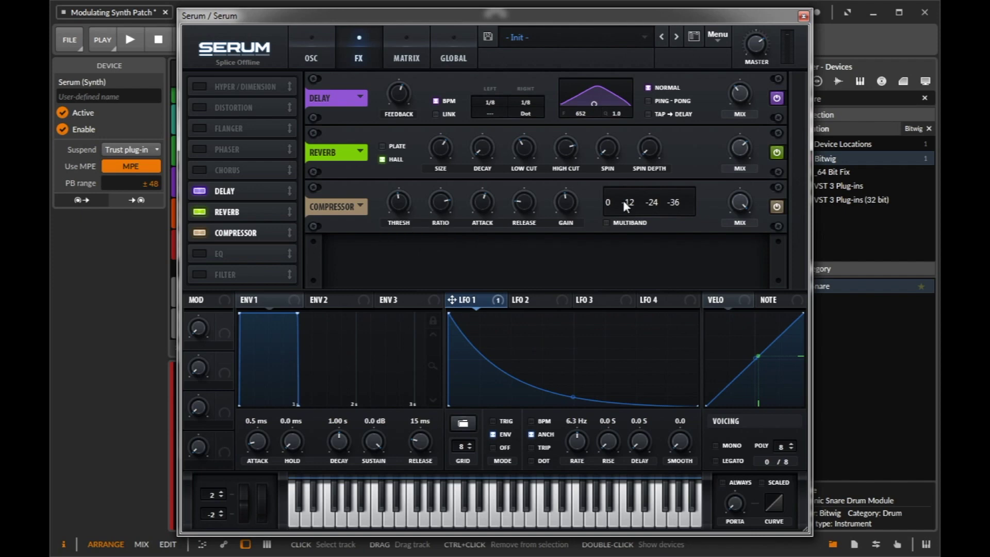
pyautogui.press('space')
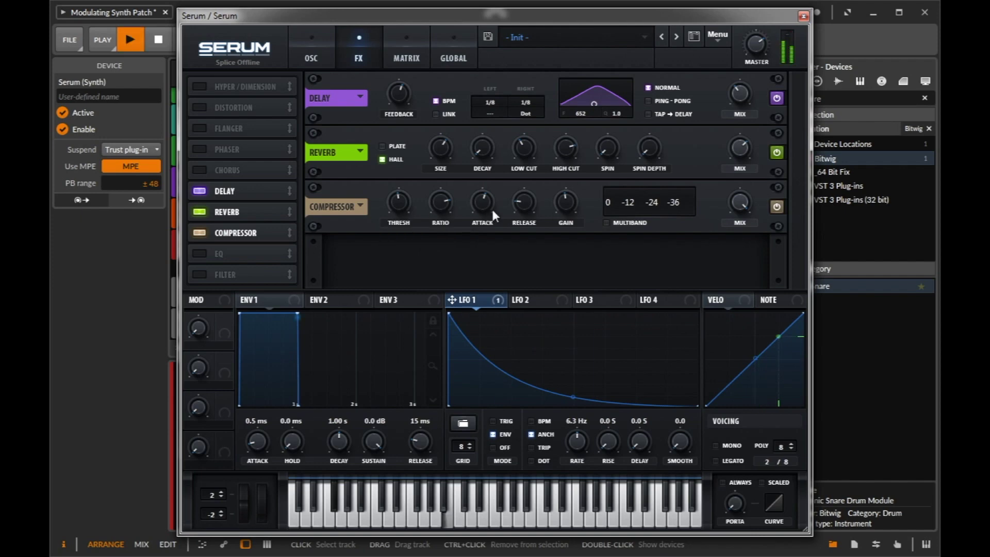
pyautogui.moveTo(561, 219); pyautogui.dragTo(559, 230)
pyautogui.moveTo(481, 204); pyautogui.dragTo(527, 224)
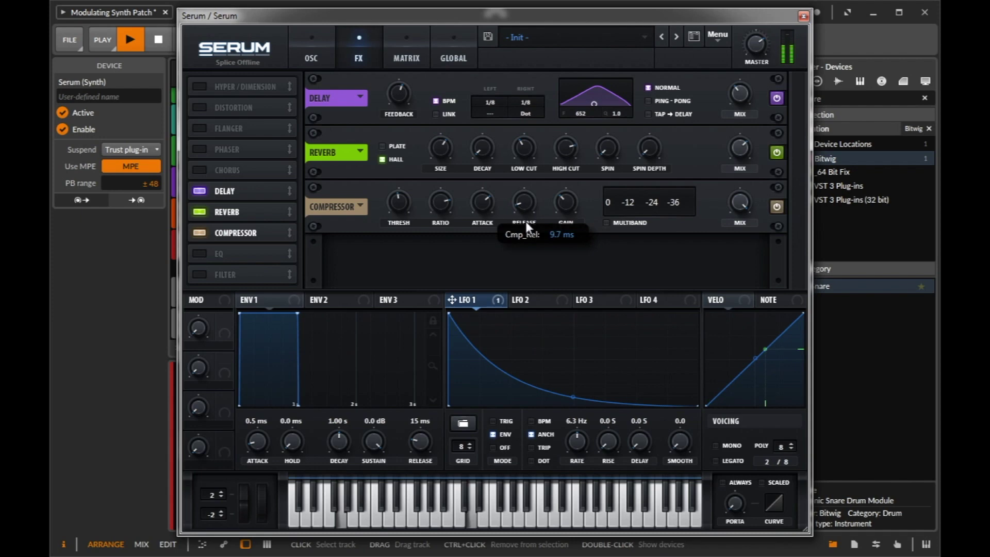
# Raise the delay's feedback and mix and rebalance the reverb mix by ear during playback.
pyautogui.click(363, 97)
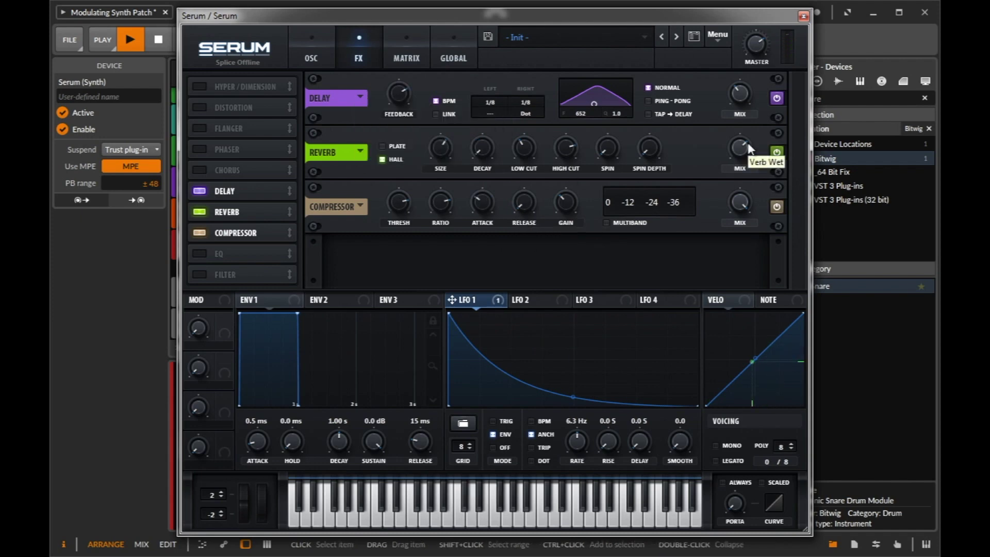
pyautogui.moveTo(747, 144); pyautogui.dragTo(741, 214)
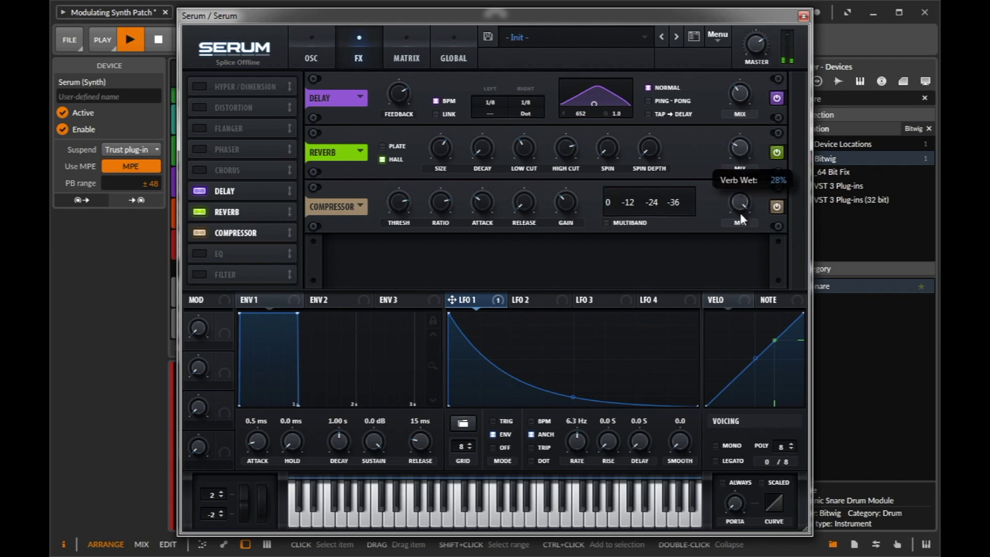
pyautogui.moveTo(736, 99)
pyautogui.mouseDown()
pyautogui.moveTo(738, 70)
pyautogui.moveTo(743, 92)
pyautogui.mouseUp()
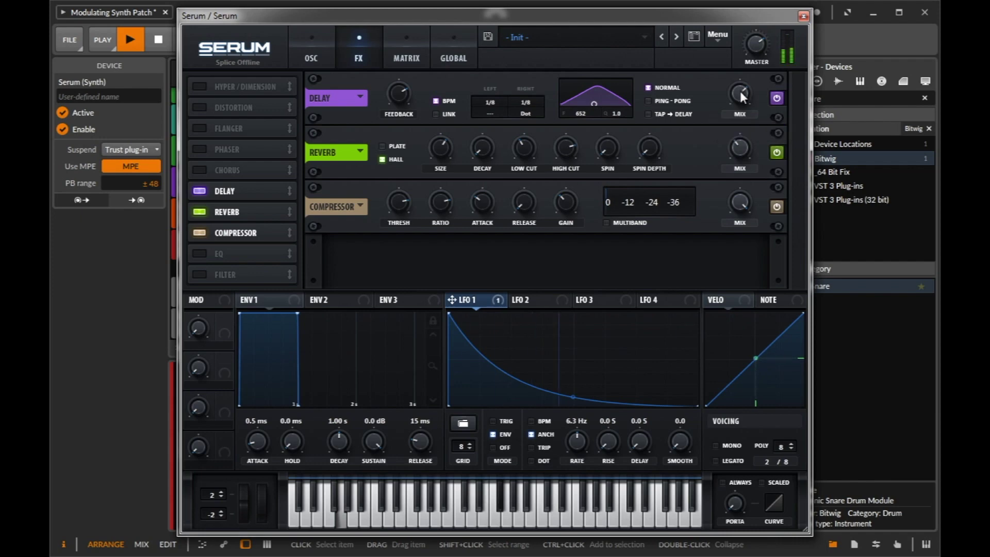
pyautogui.moveTo(741, 147)
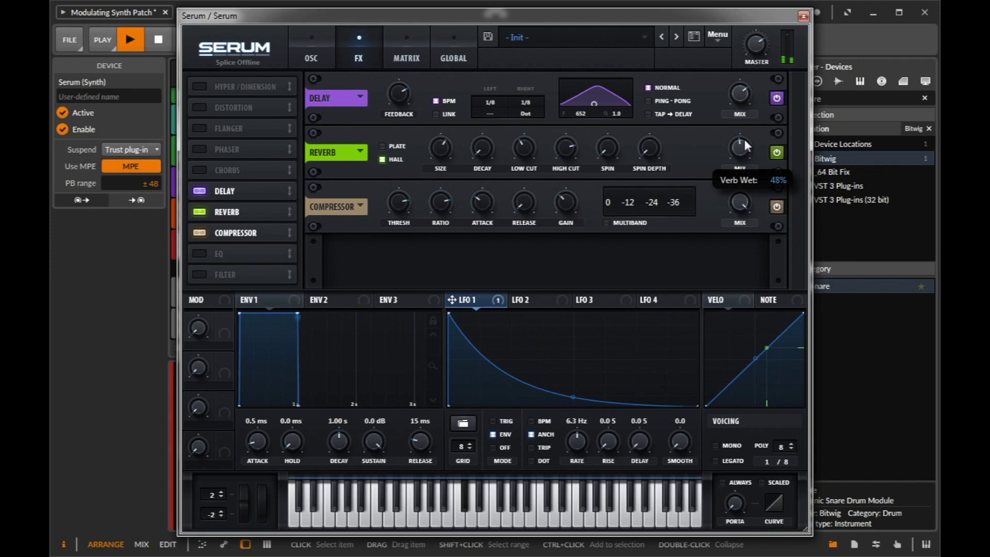
pyautogui.moveTo(743, 146); pyautogui.dragTo(747, 139)
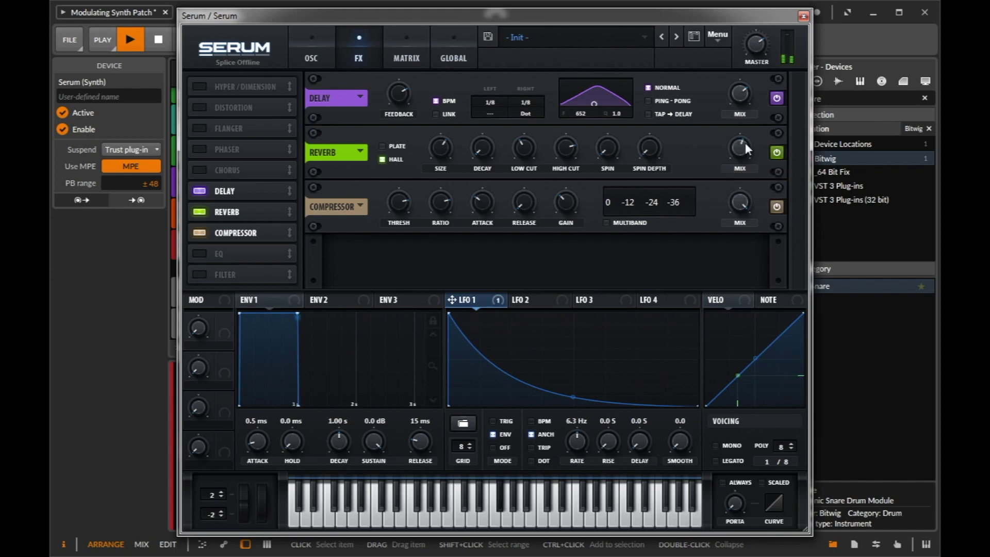
pyautogui.moveTo(741, 144)
pyautogui.moveTo(741, 150)
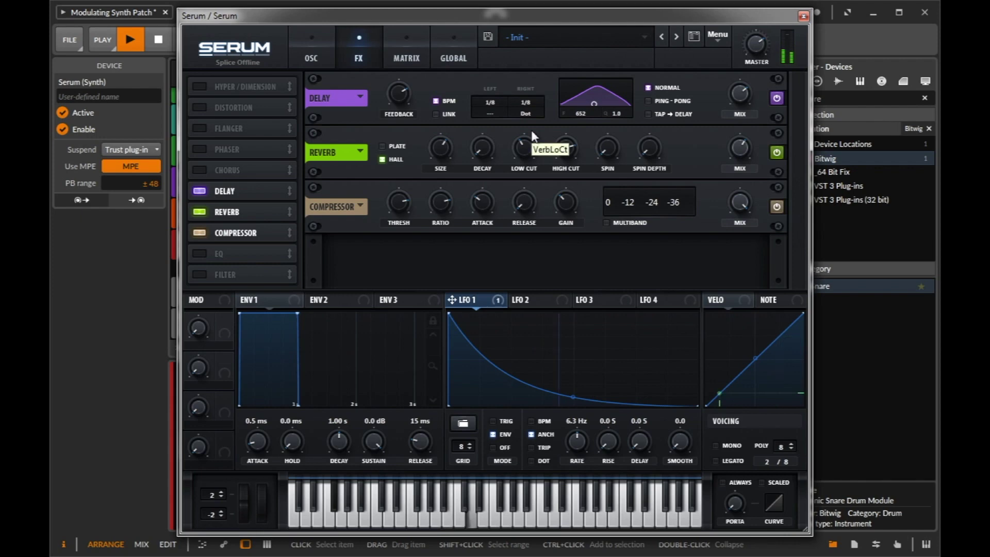
pyautogui.press('space')
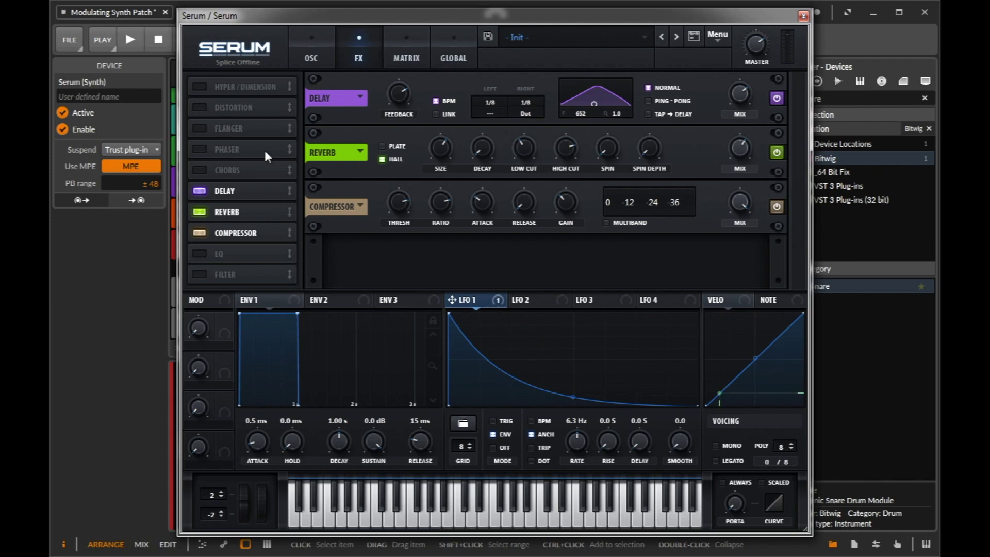
# Enable the EQ with its low band as a low cut at about 393 Hz and a higher Q, and boost the high shelf's gain.
pyautogui.click(206, 254)
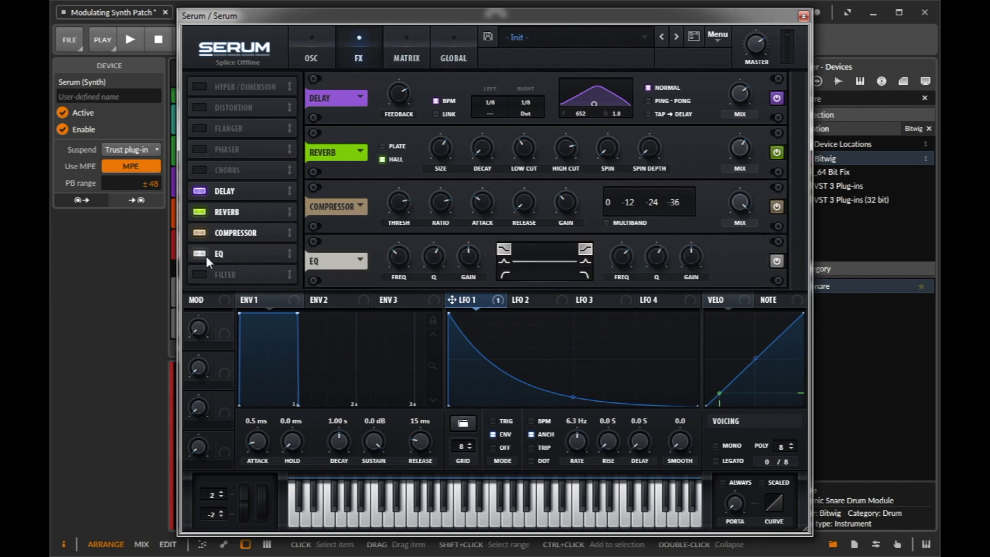
pyautogui.click(505, 275)
pyautogui.press('space')
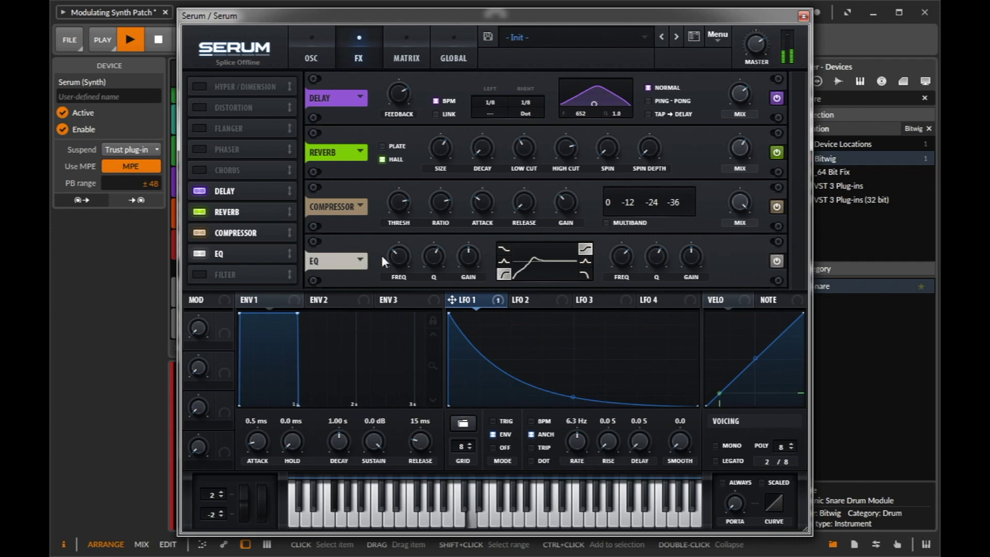
pyautogui.moveTo(395, 264)
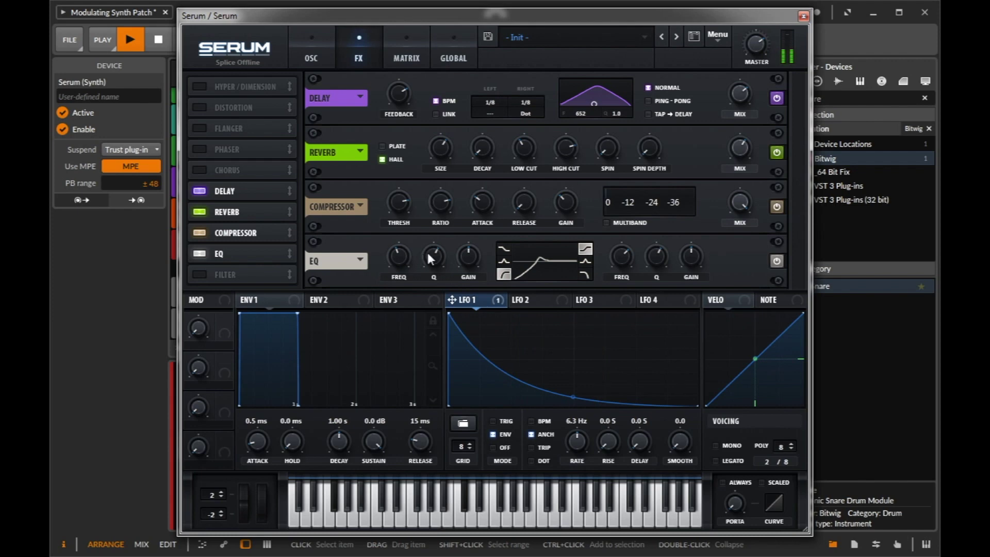
pyautogui.moveTo(434, 246)
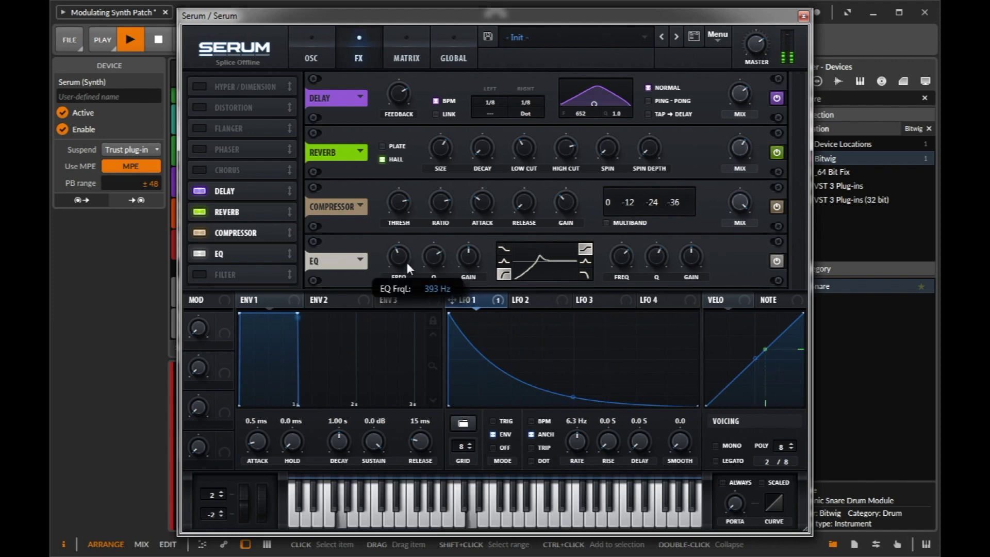
pyautogui.moveTo(407, 262); pyautogui.dragTo(407, 264)
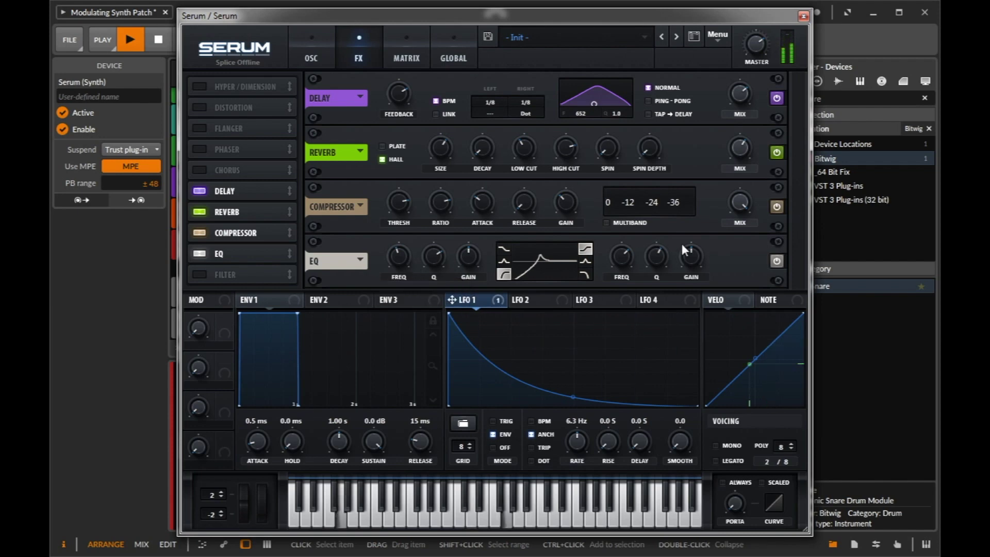
pyautogui.moveTo(688, 252); pyautogui.dragTo(692, 223)
pyautogui.moveTo(686, 263); pyautogui.dragTo(685, 256)
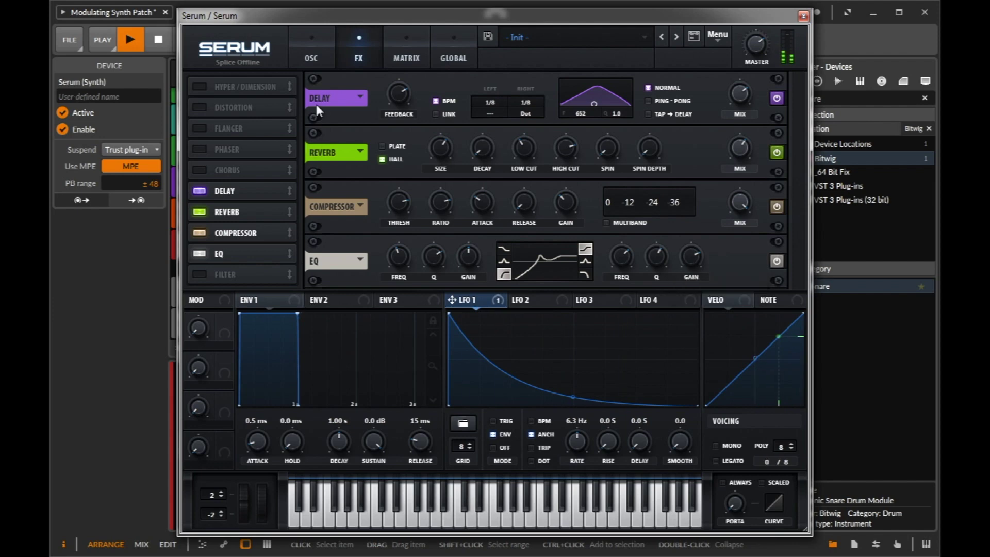
# Enable oscillator B and load the Analog wavetable Basic Shapes into it.
pyautogui.click(314, 51)
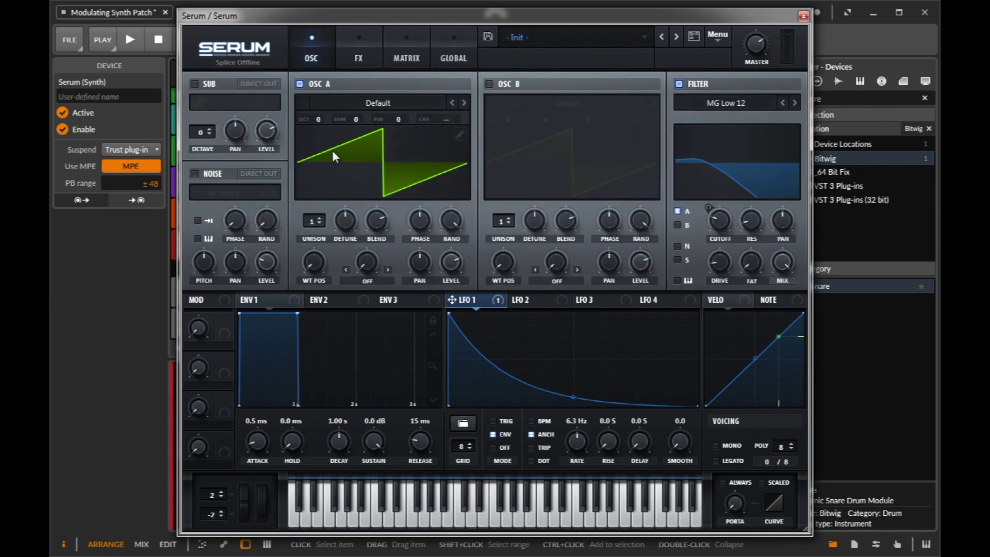
pyautogui.click(489, 83)
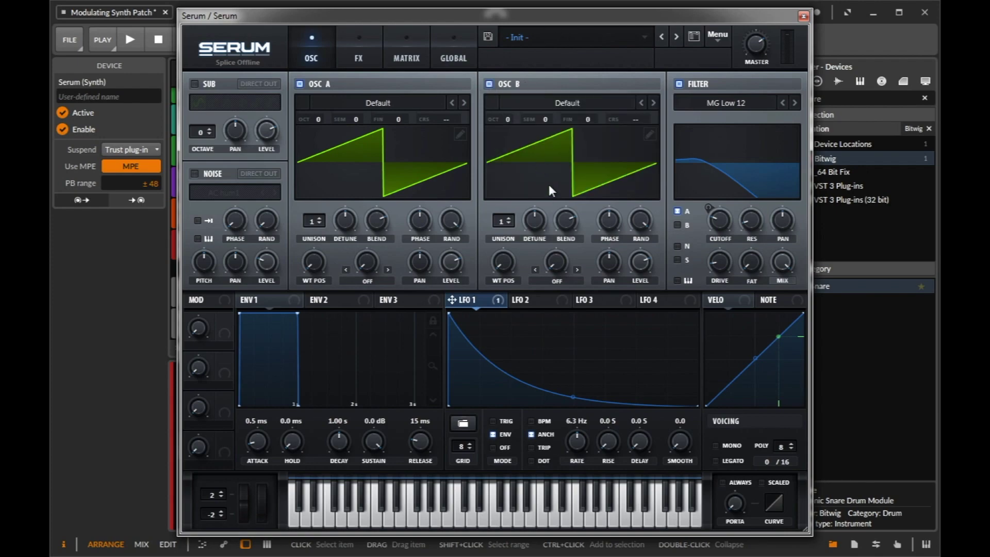
pyautogui.click(554, 101)
pyautogui.moveTo(567, 123)
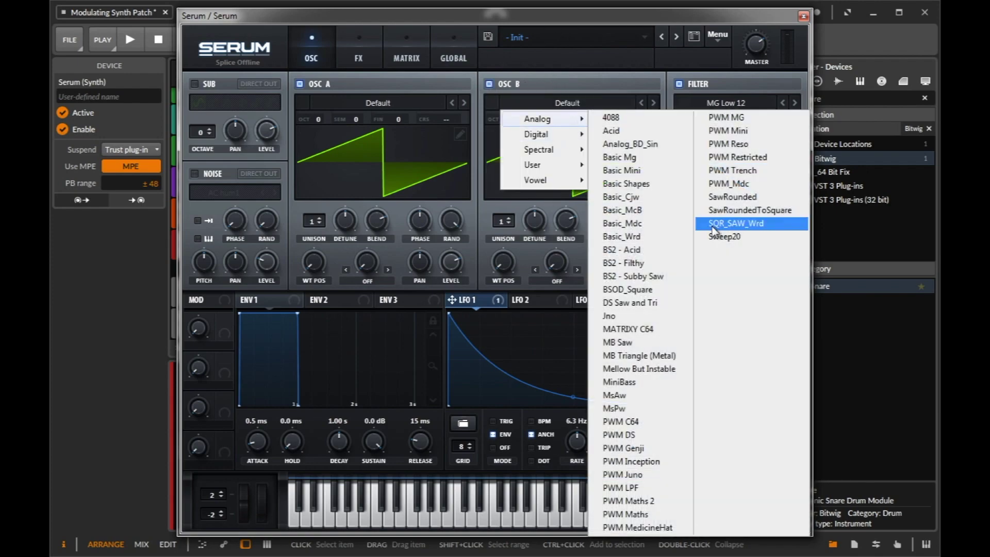
pyautogui.click(626, 184)
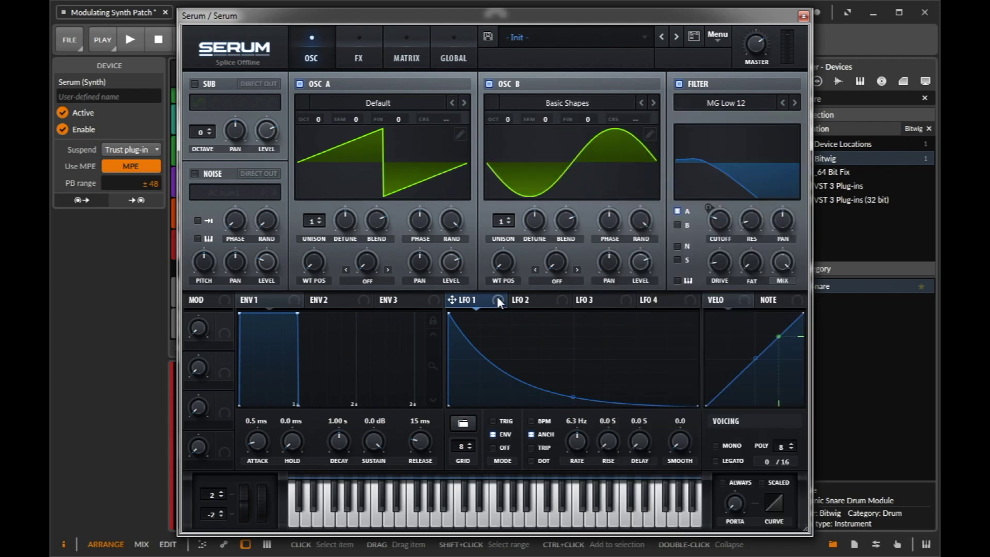
# Move oscillator B's wavetable position to the square wave and set Envelope 1's release to 3.82 s, auditioning the result in playback.
pyautogui.moveTo(502, 251); pyautogui.dragTo(513, 206)
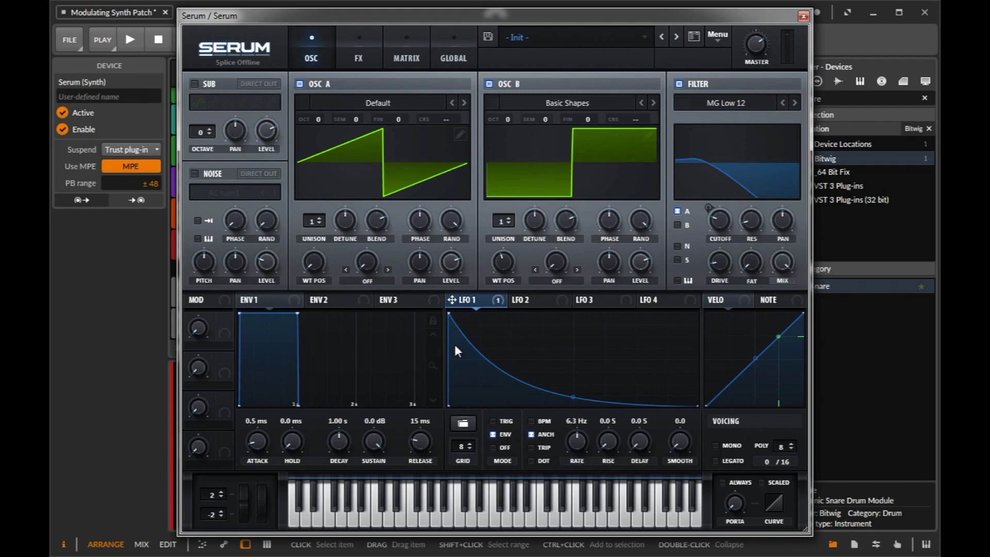
pyautogui.click(324, 305)
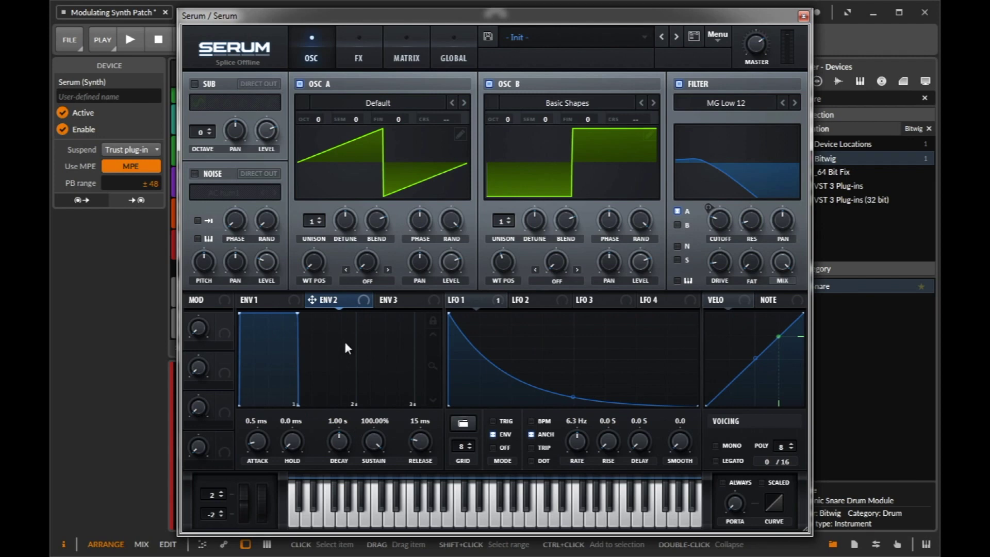
pyautogui.click(290, 305)
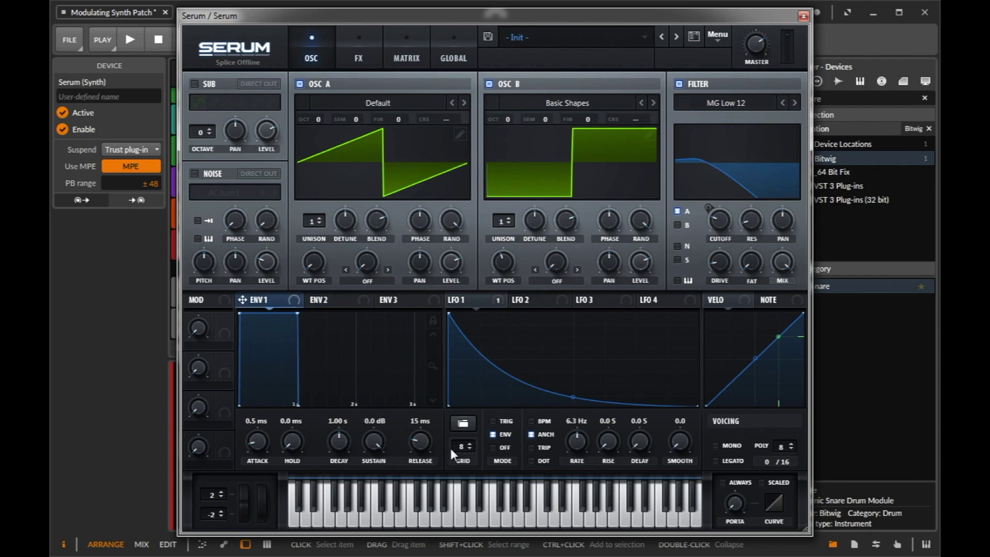
pyautogui.moveTo(417, 444)
pyautogui.mouseDown()
pyautogui.moveTo(416, 408)
pyautogui.moveTo(434, 393)
pyautogui.moveTo(402, 450)
pyautogui.mouseUp()
pyautogui.press('space')
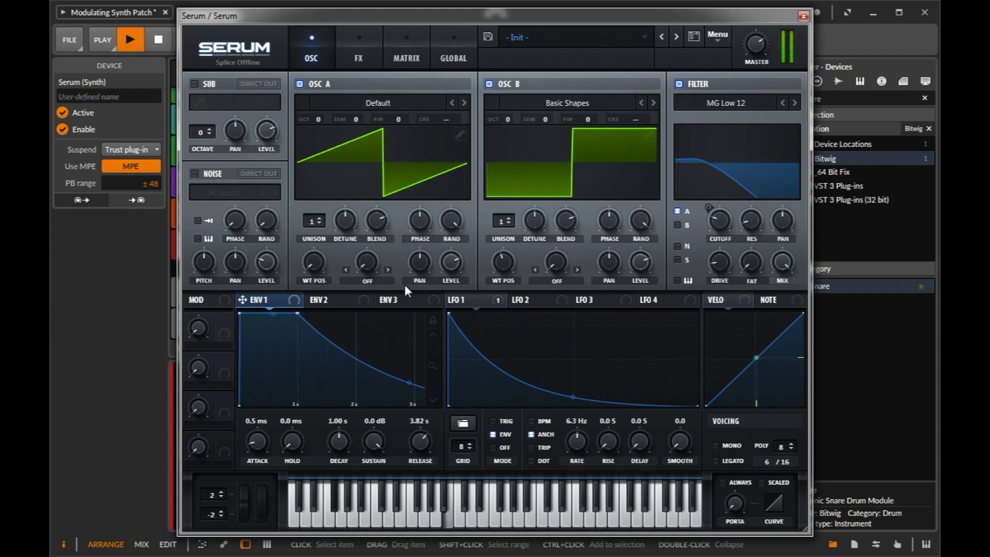
pyautogui.press('space')
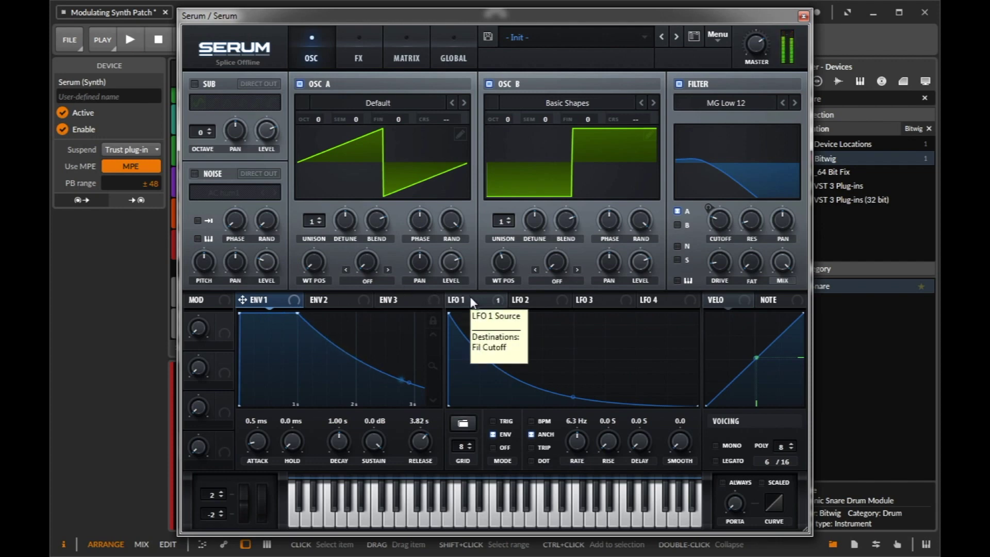
# Set Envelope 1's release to 7.60 s while auditioning without oscillator B, and bring oscillator B back at a lower level.
pyautogui.click(487, 84)
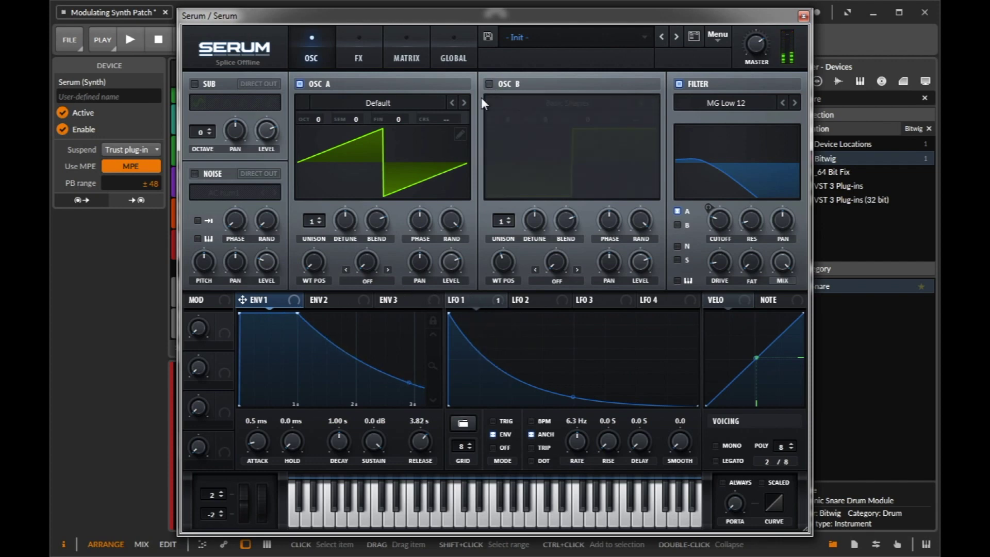
pyautogui.press('space')
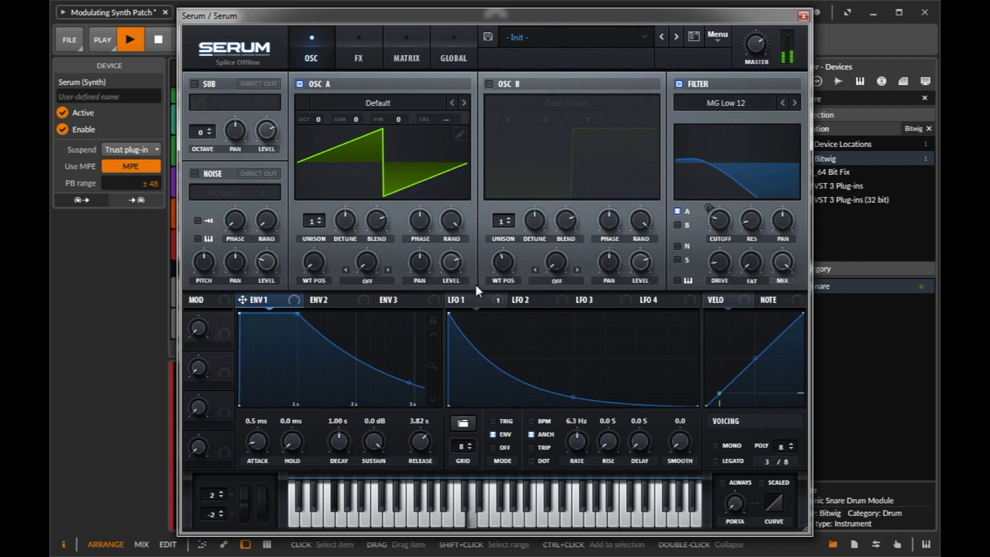
pyautogui.moveTo(426, 443); pyautogui.dragTo(430, 434)
pyautogui.press('space')
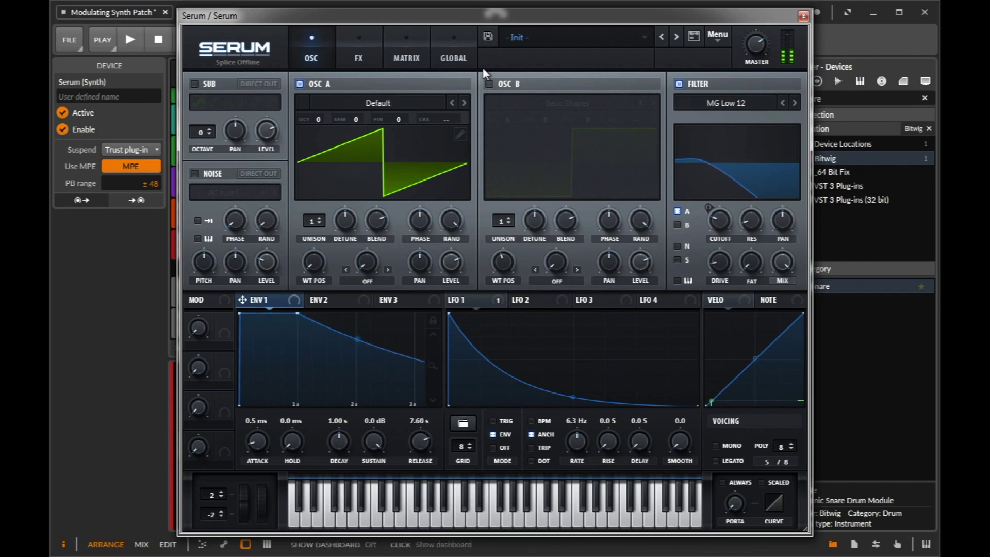
pyautogui.click(489, 84)
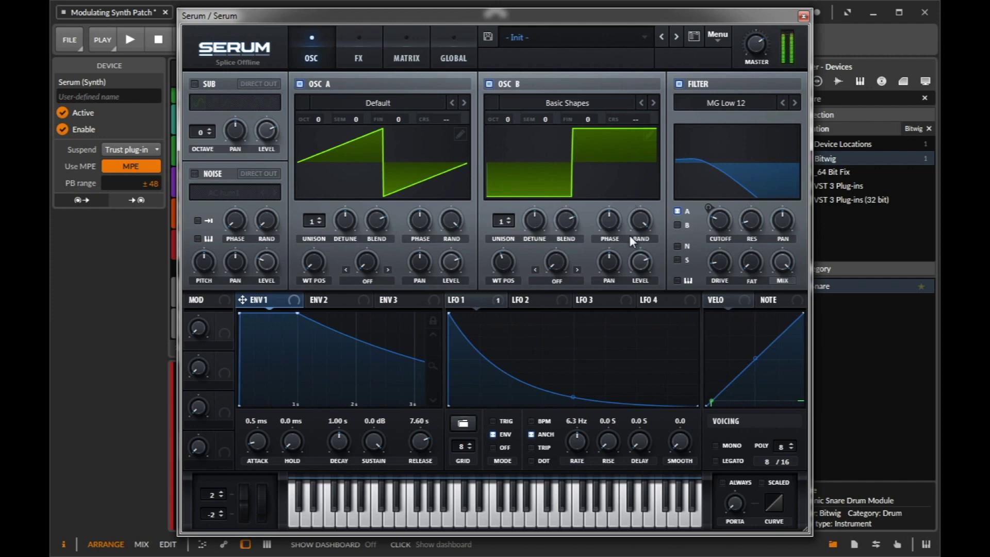
pyautogui.moveTo(642, 269); pyautogui.dragTo(642, 332)
# Enable the MG Low 6 filter in the effects chain, raise its cutoff and audition it in playback.
pyautogui.click(352, 55)
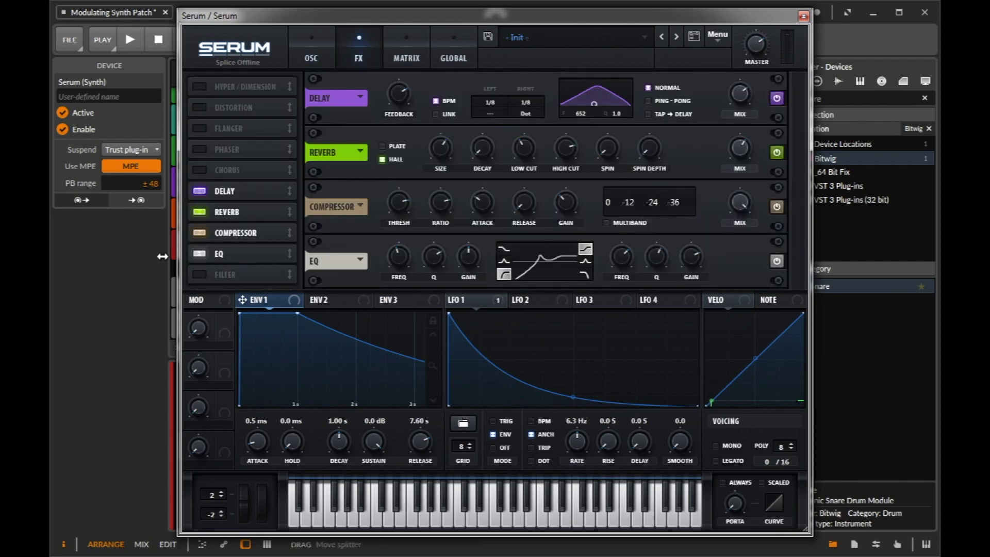
pyautogui.click(206, 276)
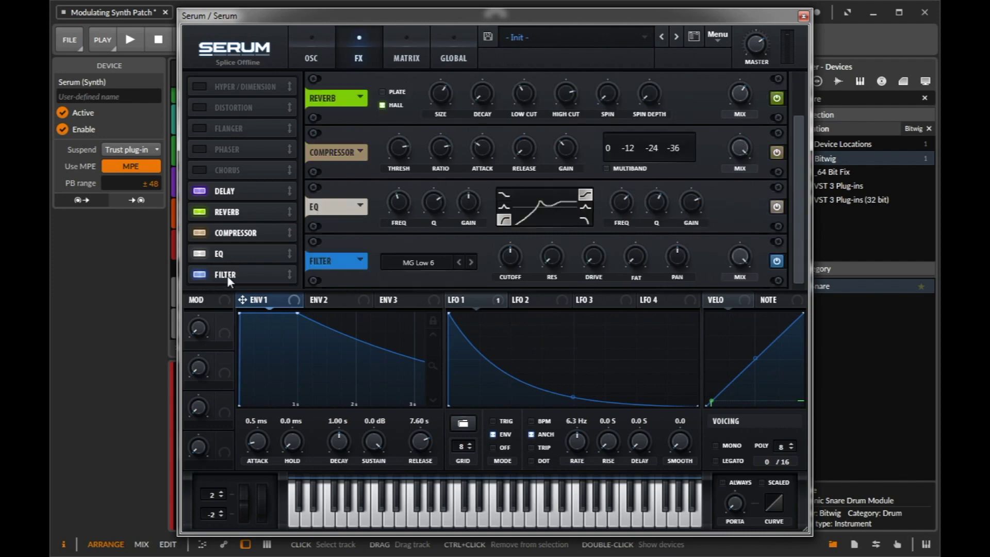
pyautogui.moveTo(512, 253)
pyautogui.mouseDown()
pyautogui.moveTo(514, 304)
pyautogui.moveTo(516, 230)
pyautogui.moveTo(517, 267)
pyautogui.moveTo(524, 235)
pyautogui.moveTo(516, 255)
pyautogui.mouseUp()
pyautogui.press('space')
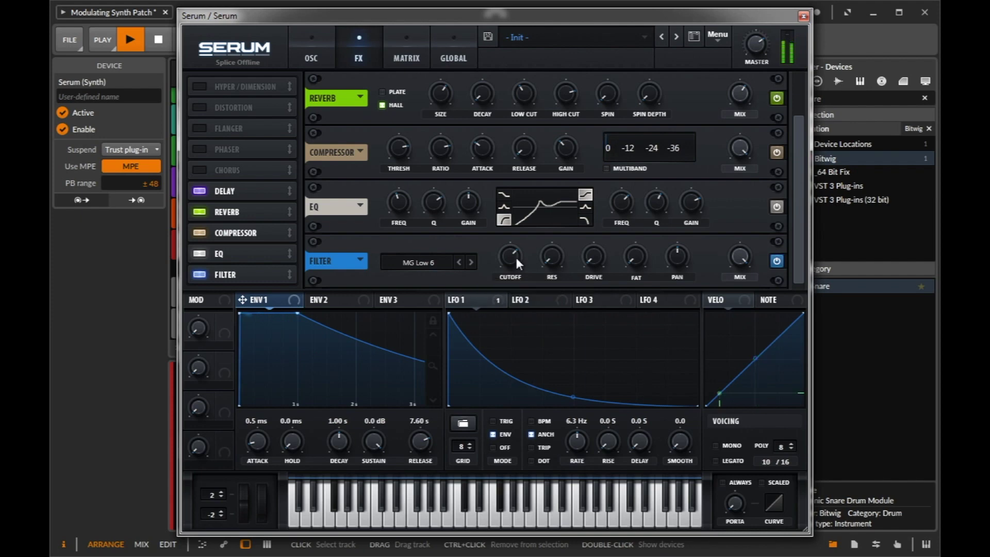
pyautogui.press('space')
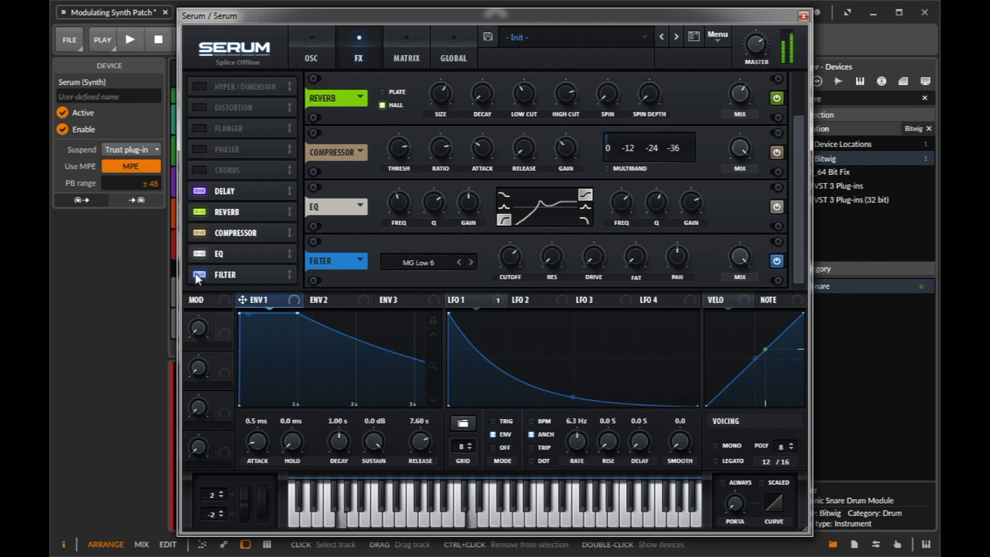
# Bypass the EQ and filter effects to compare the sound in playback, and re-enable both.
pyautogui.click(198, 274)
pyautogui.click(199, 258)
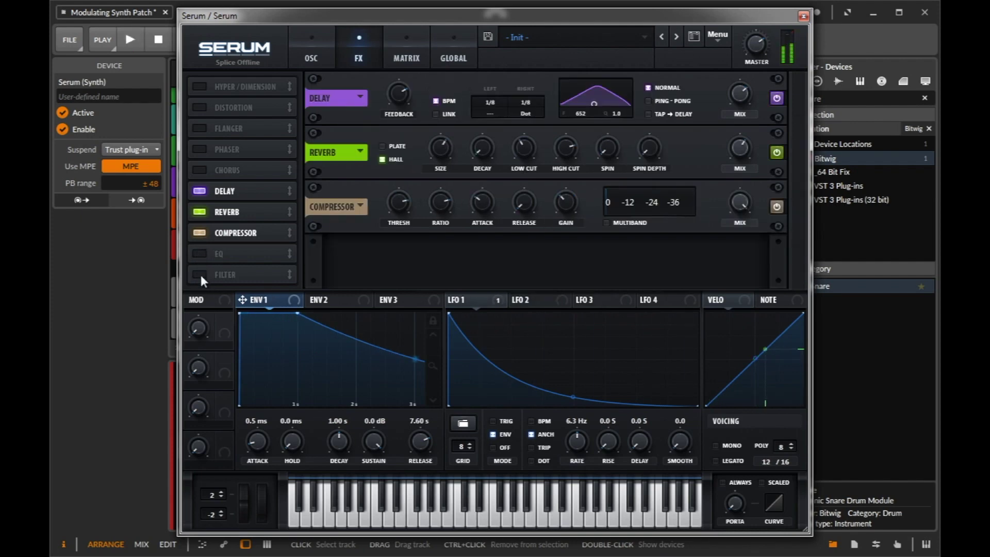
pyautogui.press('space')
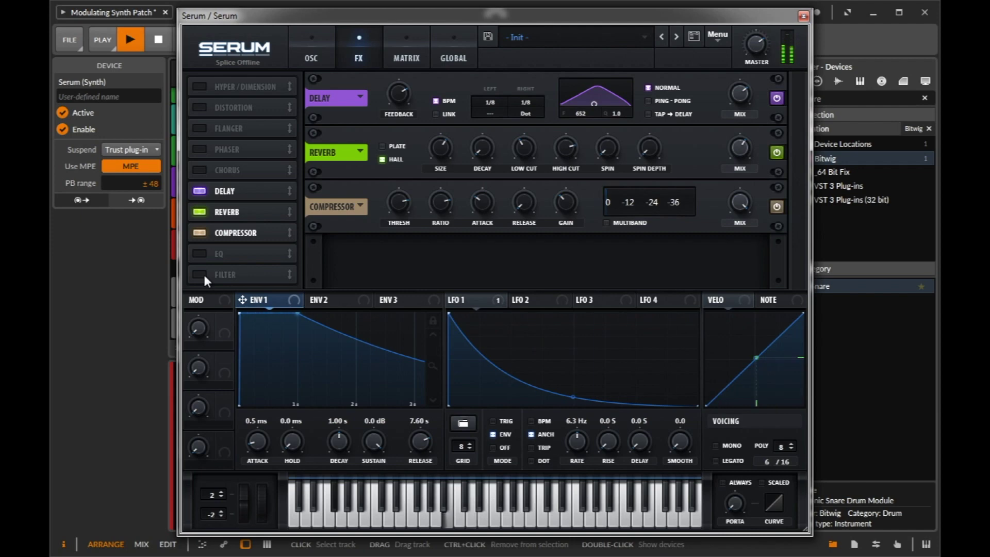
pyautogui.press('space')
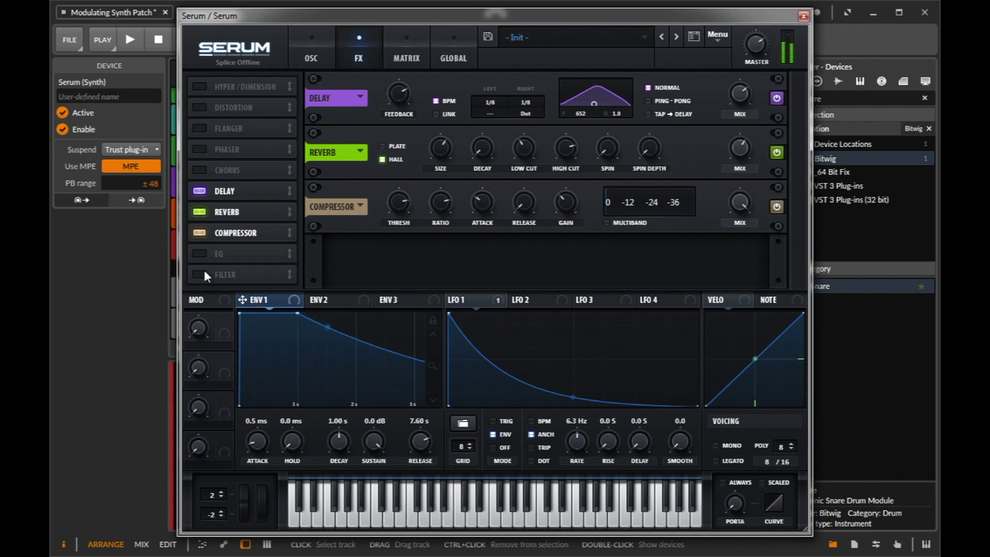
pyautogui.click(200, 254)
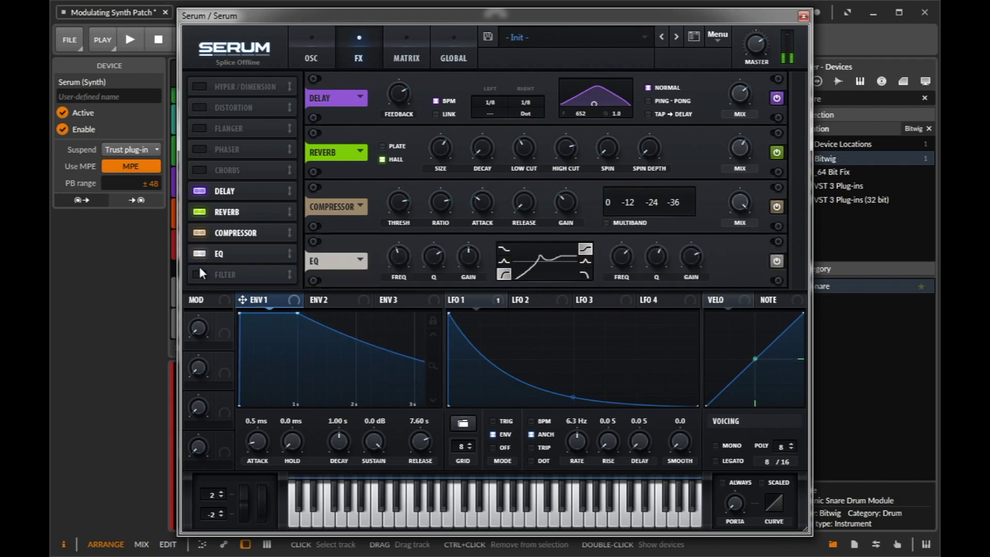
pyautogui.click(200, 274)
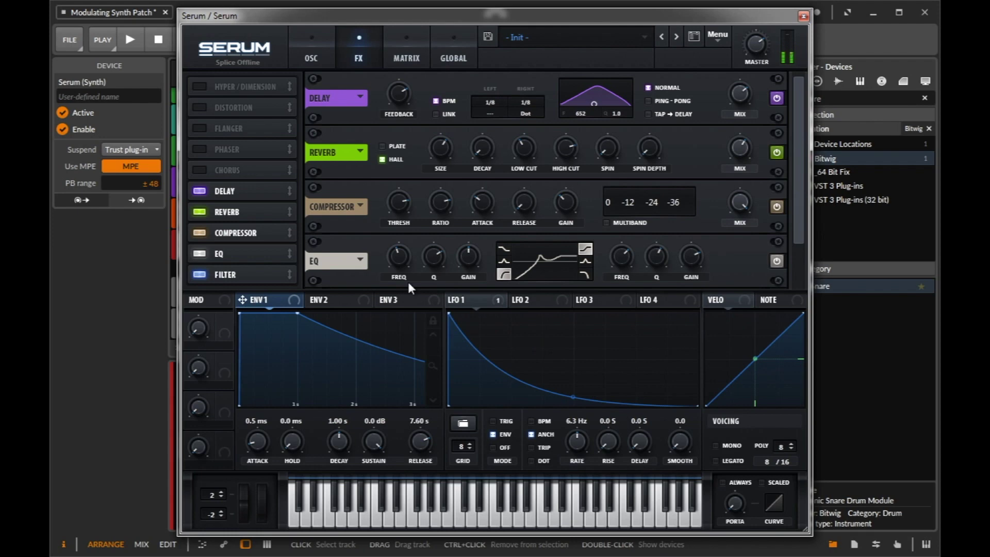
# Lower the EQ's low-cut frequency to about 300 Hz and set its Q to 65% during playback.
pyautogui.press('space')
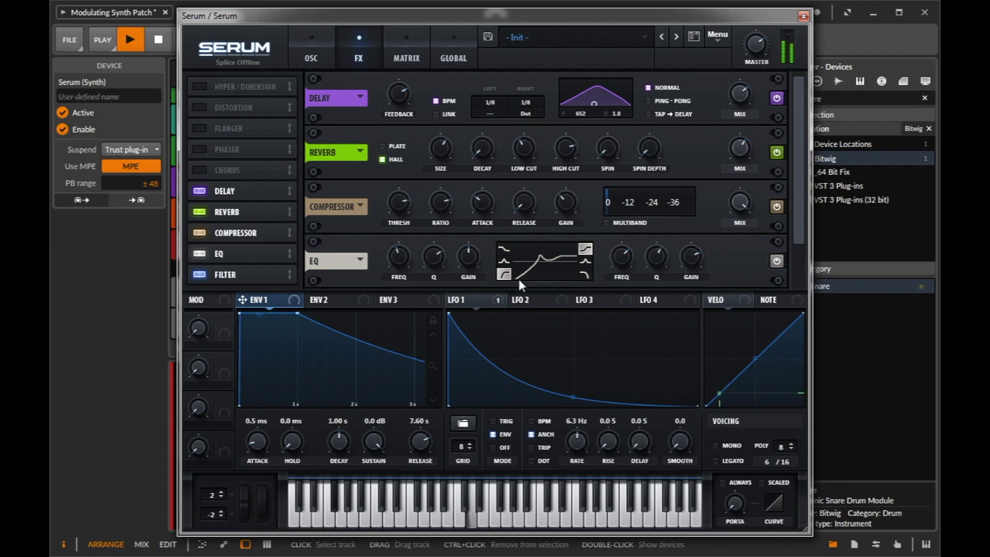
pyautogui.moveTo(397, 272)
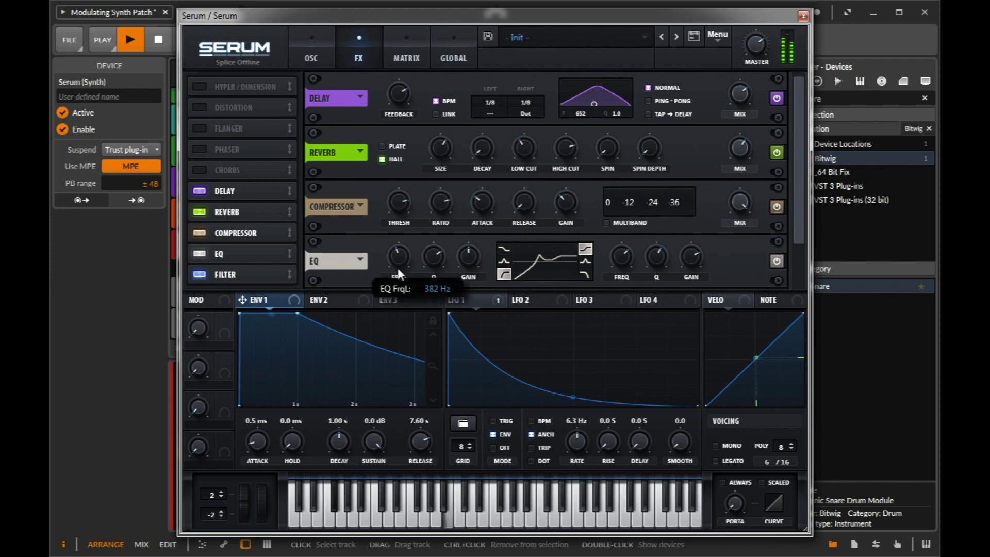
pyautogui.scroll(-3, 397, 271)
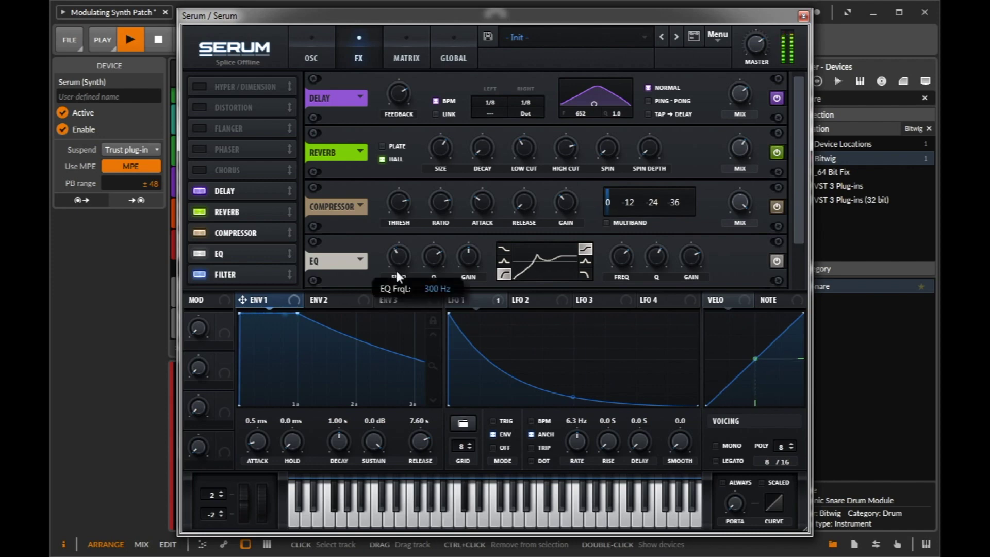
pyautogui.scroll(-1, 396, 270)
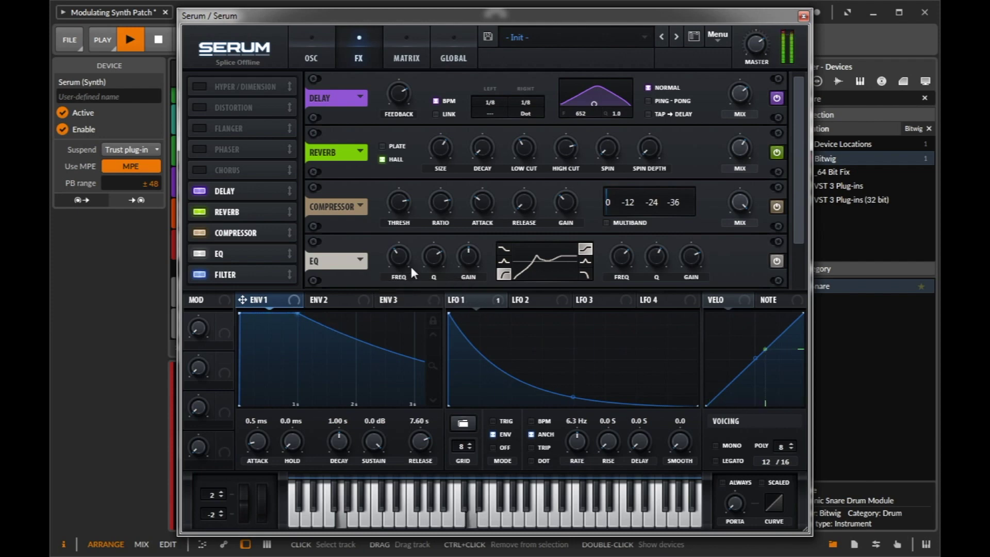
pyautogui.moveTo(431, 263)
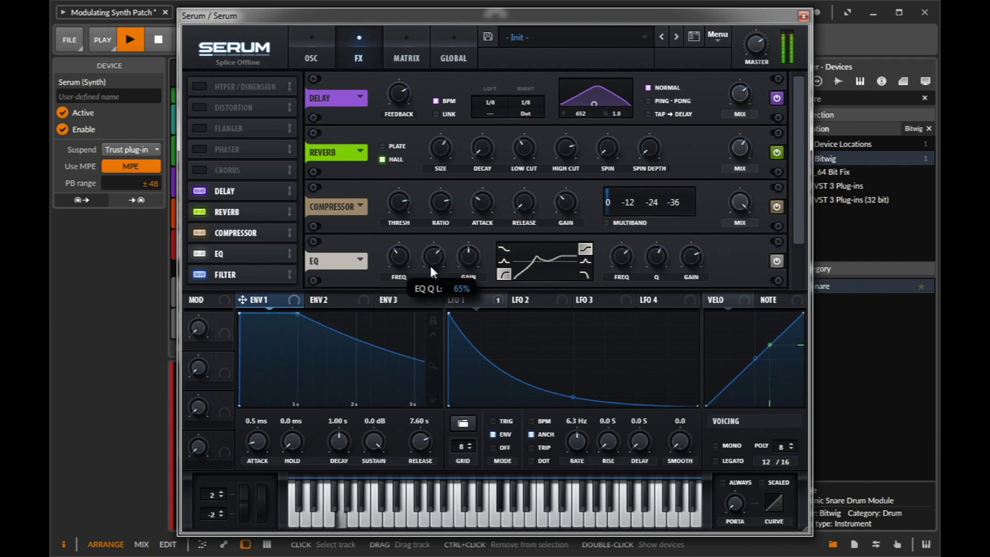
# Reduce oscillator B's level, set its unison to 4 voices and lower its unison detune to 0.12 during playback.
pyautogui.click(312, 57)
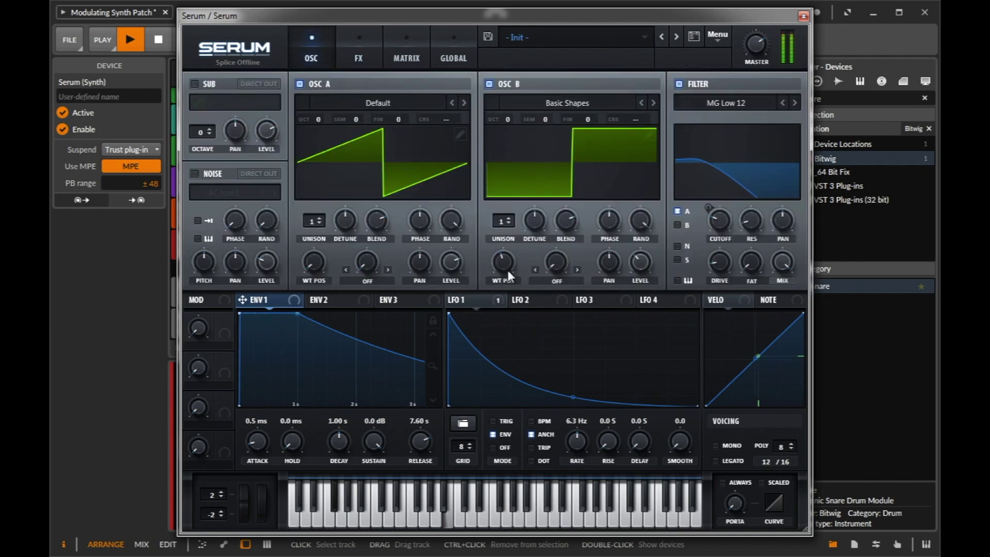
pyautogui.moveTo(640, 276)
pyautogui.moveTo(641, 274); pyautogui.dragTo(639, 280)
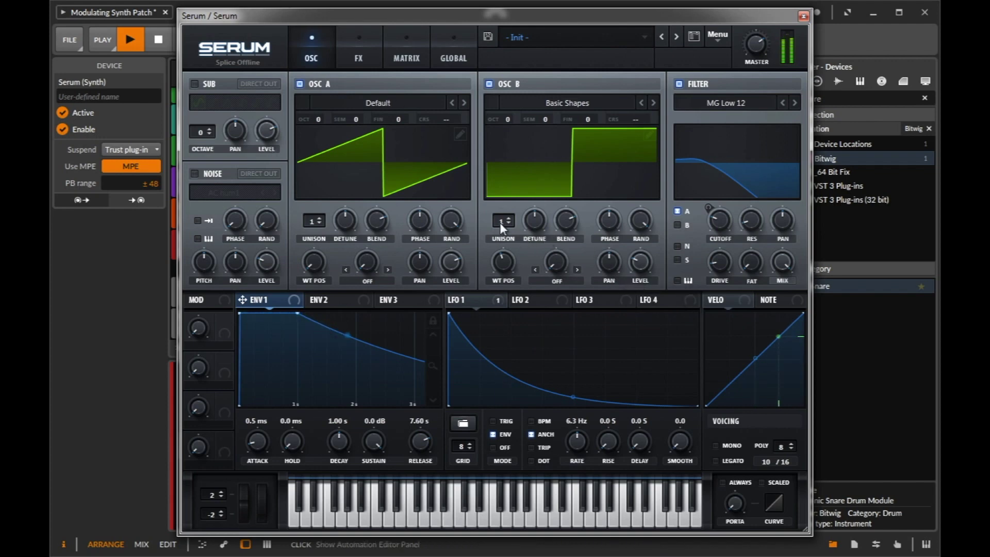
pyautogui.moveTo(505, 222); pyautogui.dragTo(527, 245)
pyautogui.click(536, 224)
pyautogui.press('space')
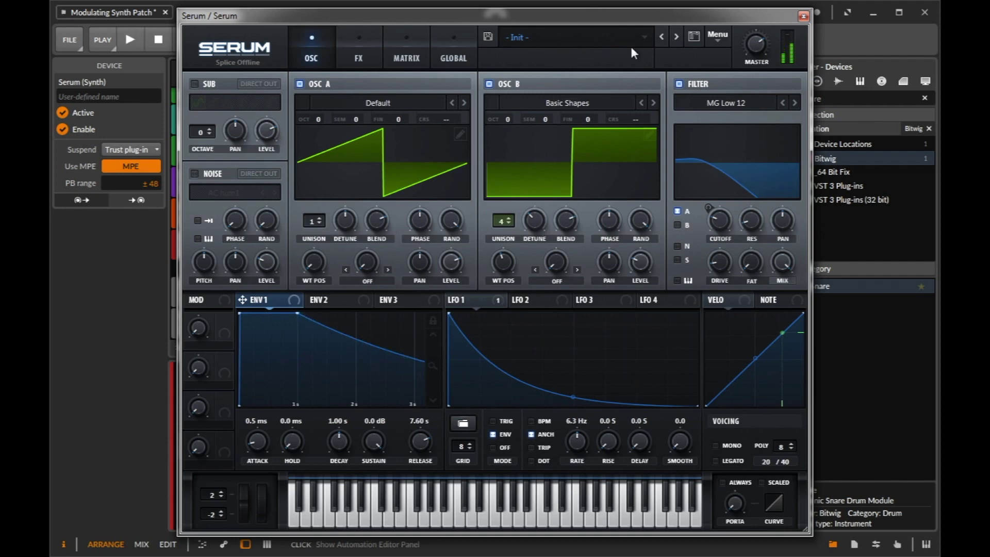
# Close the Serum editor and insert FabFilter Pro-Q 2 after Serum in the track's device chain.
pyautogui.click(805, 17)
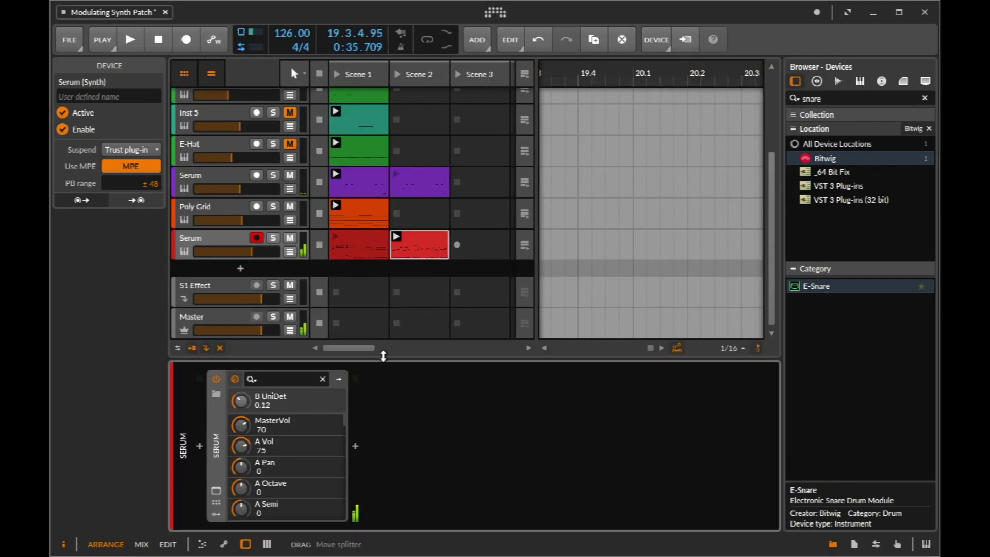
pyautogui.click(356, 446)
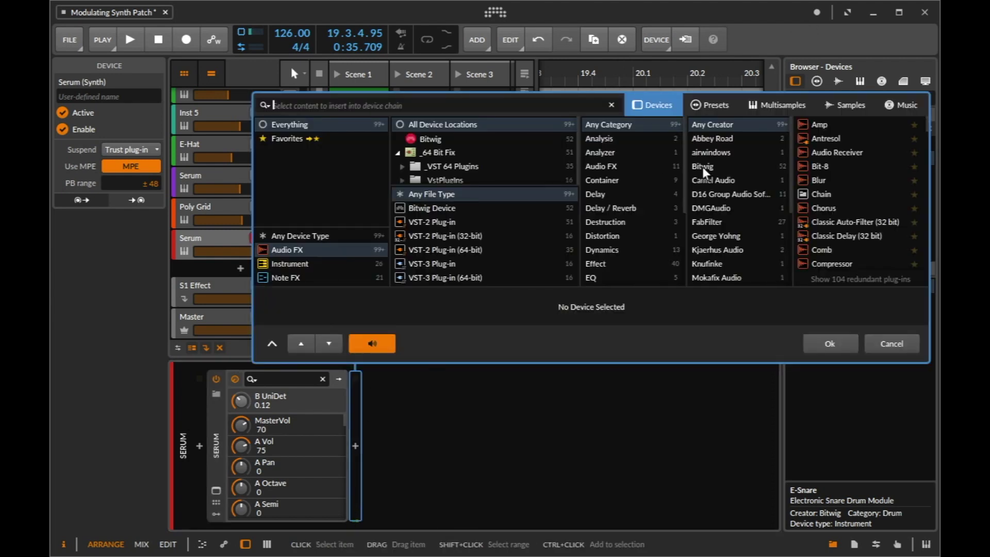
pyautogui.write('pro')
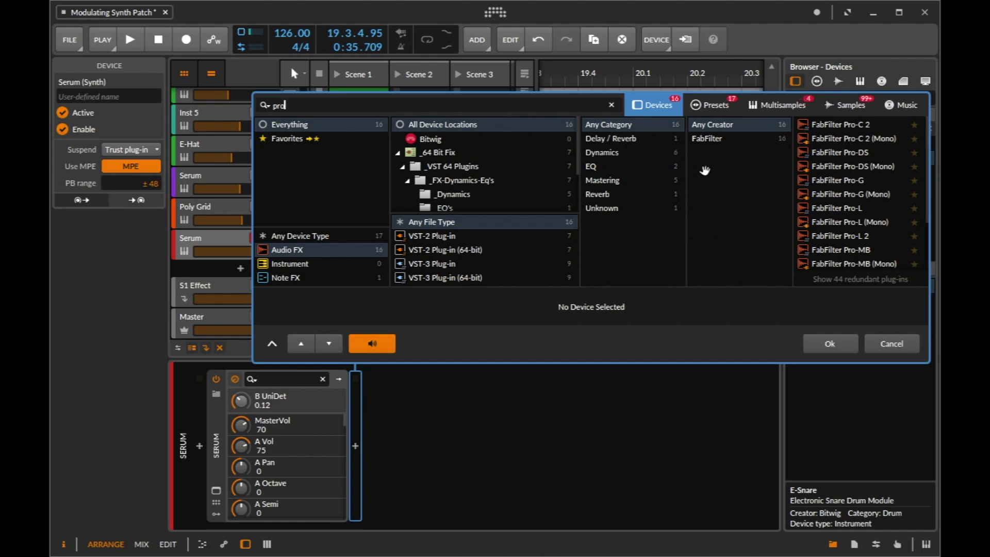
pyautogui.write(' q')
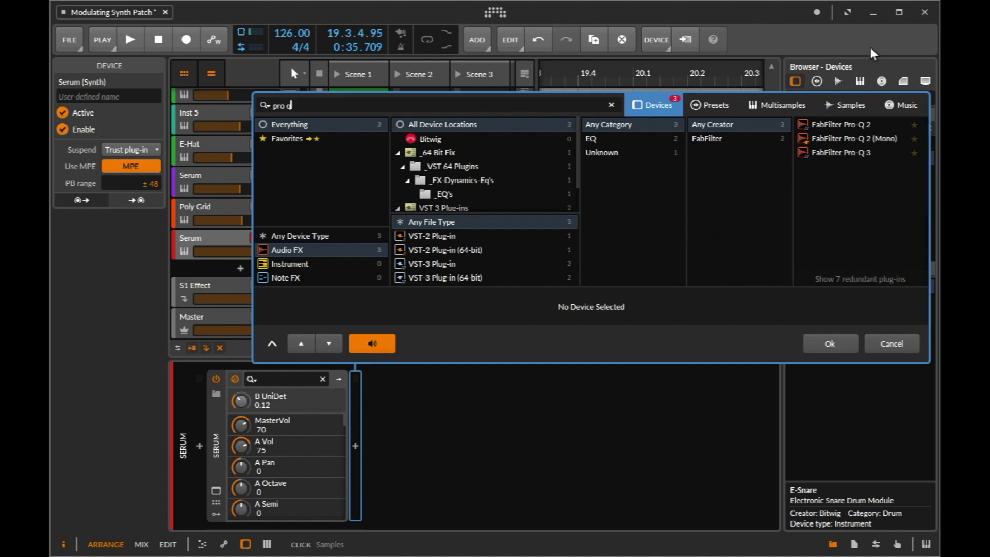
pyautogui.doubleClick(844, 128)
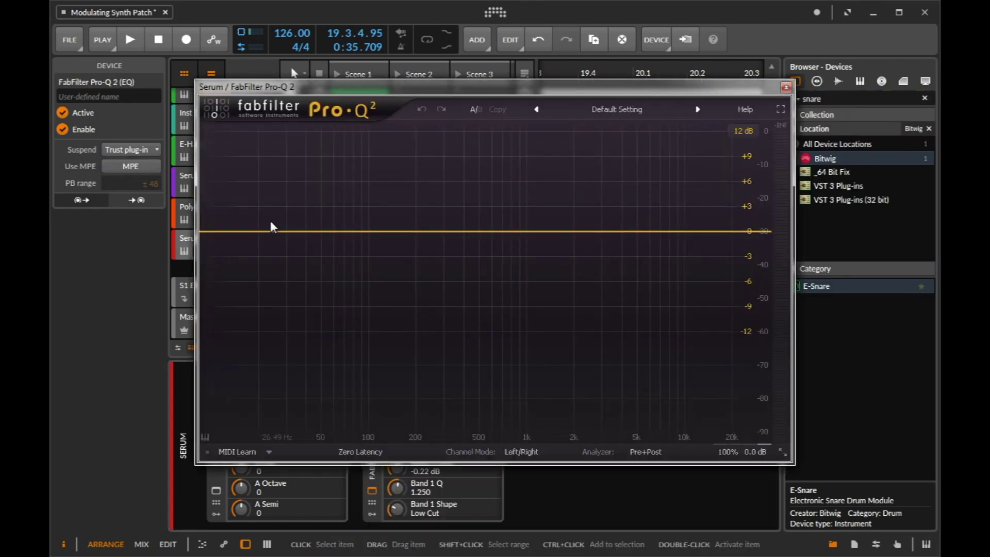
# Add a low cut at about 14.7 Hz, a high cut near 30 kHz and a bell cut of about 6 dB near 250 Hz in Pro-Q 2.
pyautogui.click(237, 231)
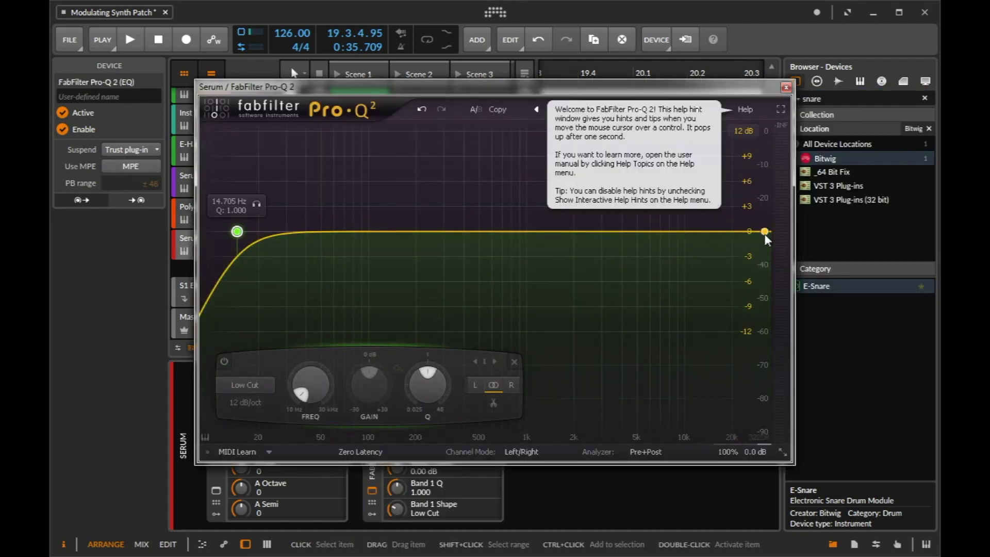
pyautogui.click(760, 231)
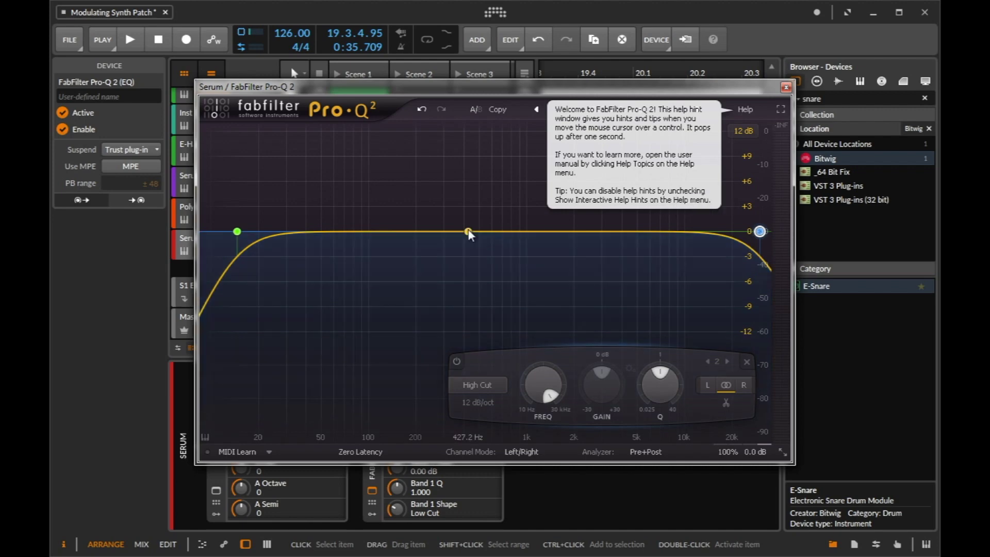
pyautogui.press('space')
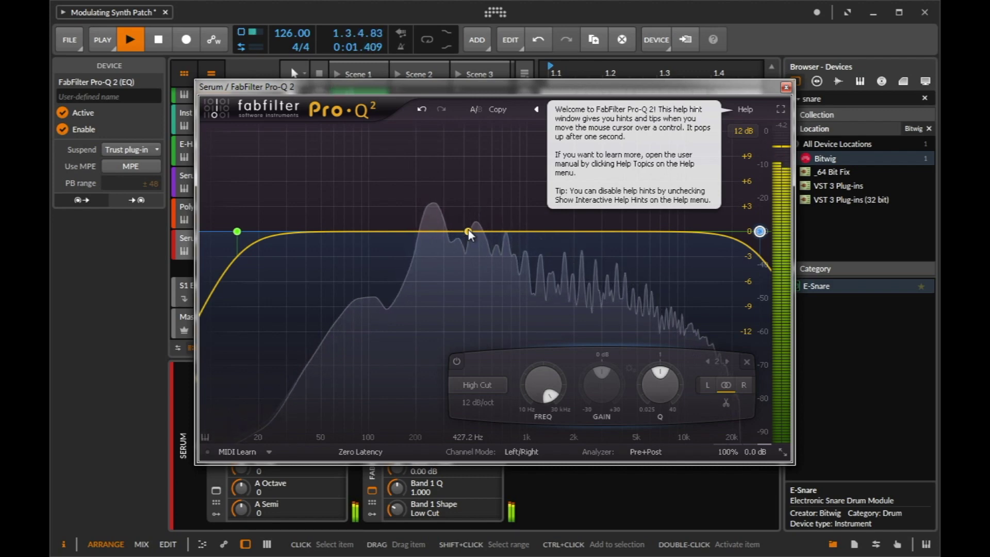
pyautogui.moveTo(468, 231); pyautogui.dragTo(430, 282)
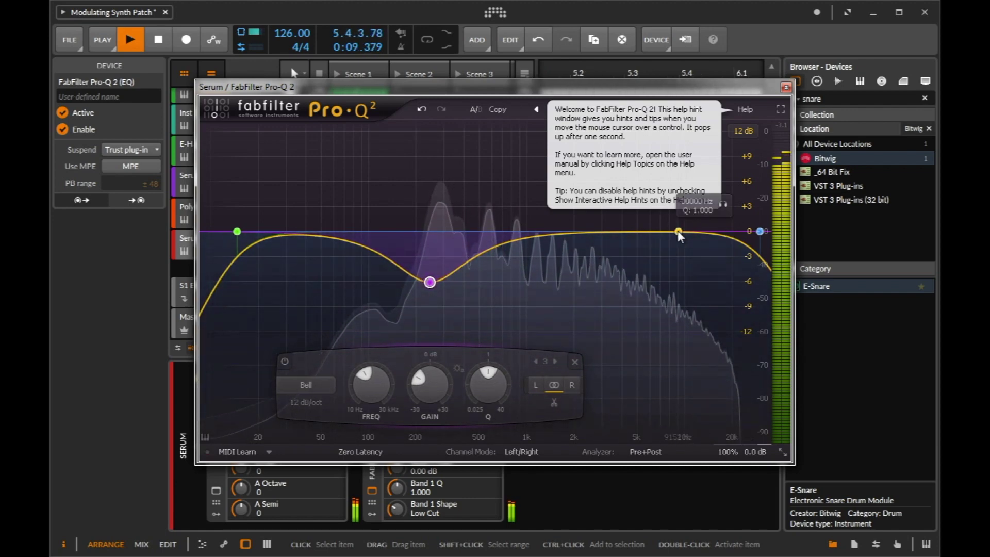
# Add a high-shelf boost in Pro-Q 2 at about 1227 Hz, with +9.08 dB gain and a Q of 0.842.
pyautogui.moveTo(686, 237); pyautogui.dragTo(584, 162)
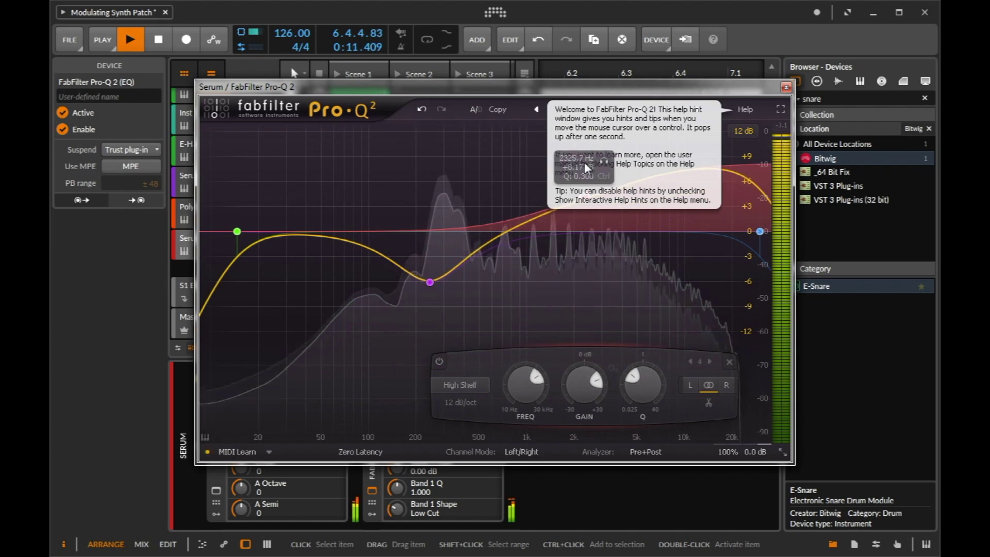
pyautogui.moveTo(639, 379); pyautogui.dragTo(665, 289)
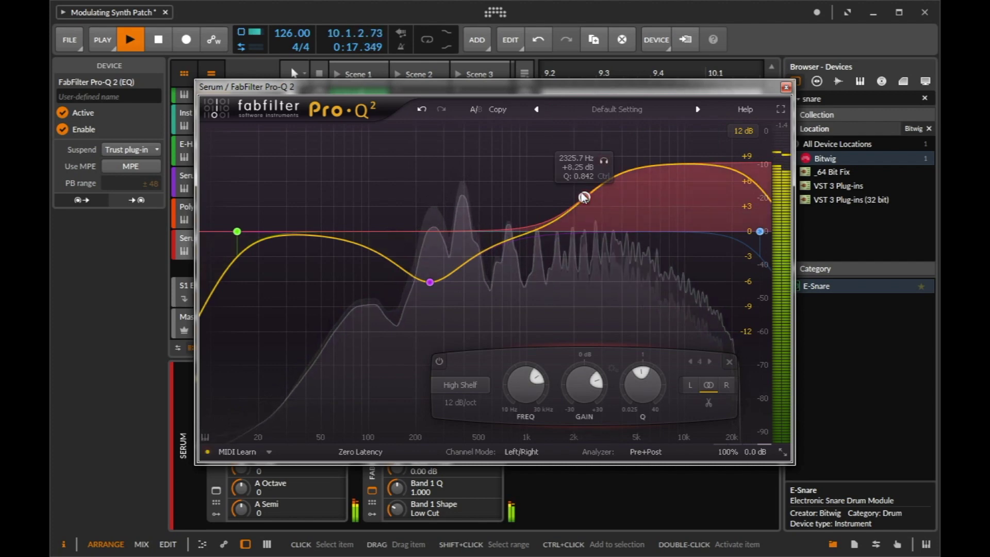
pyautogui.moveTo(577, 192); pyautogui.dragTo(538, 184)
# Lower the high cut to about 10.5 kHz and add a bell boost of about 4.5 dB near 2.6 kHz.
pyautogui.click(759, 232)
pyautogui.moveTo(754, 232); pyautogui.dragTo(692, 237)
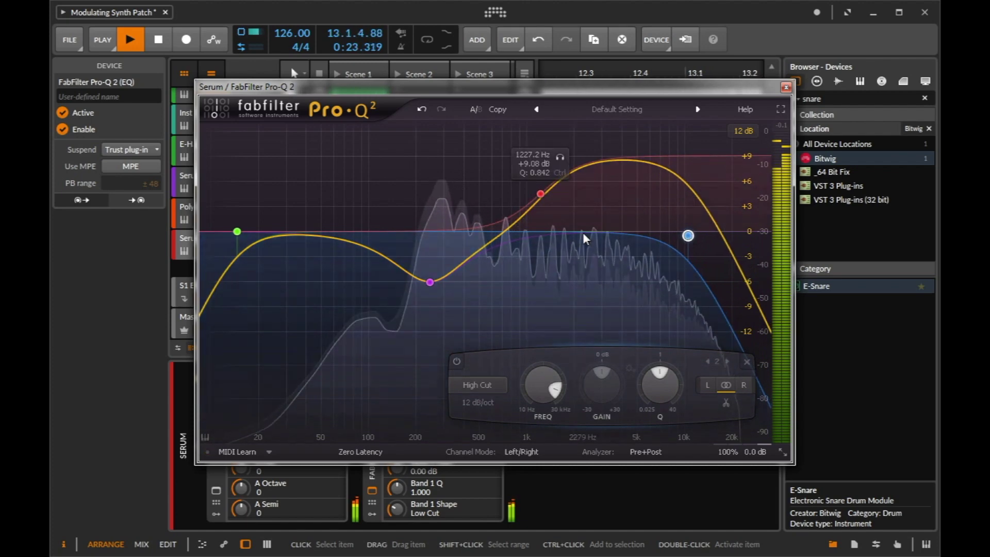
pyautogui.moveTo(562, 233); pyautogui.dragTo(595, 197)
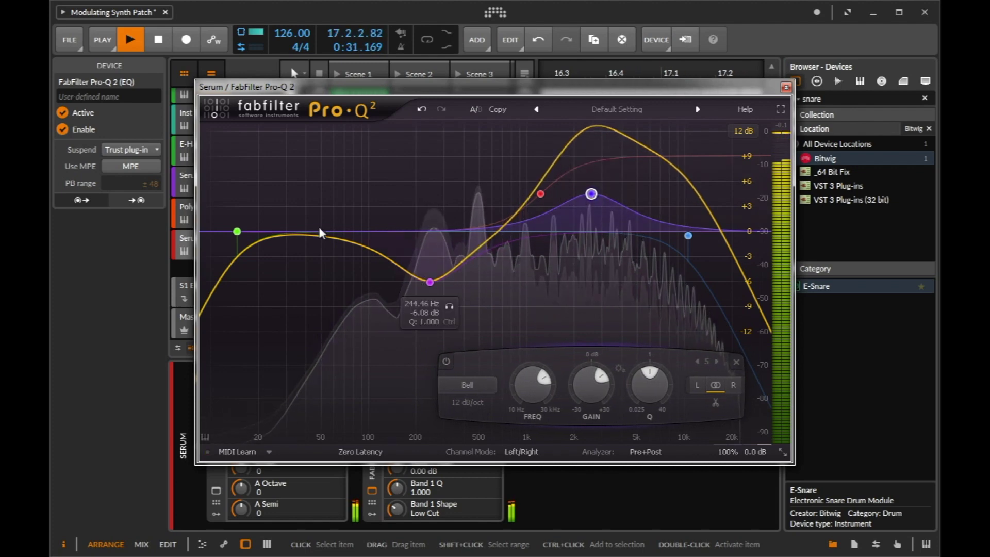
# Raise the low cut to about 394 Hz with a Q of 0.866, restarting playback to hear the change.
pyautogui.moveTo(237, 231); pyautogui.dragTo(454, 228)
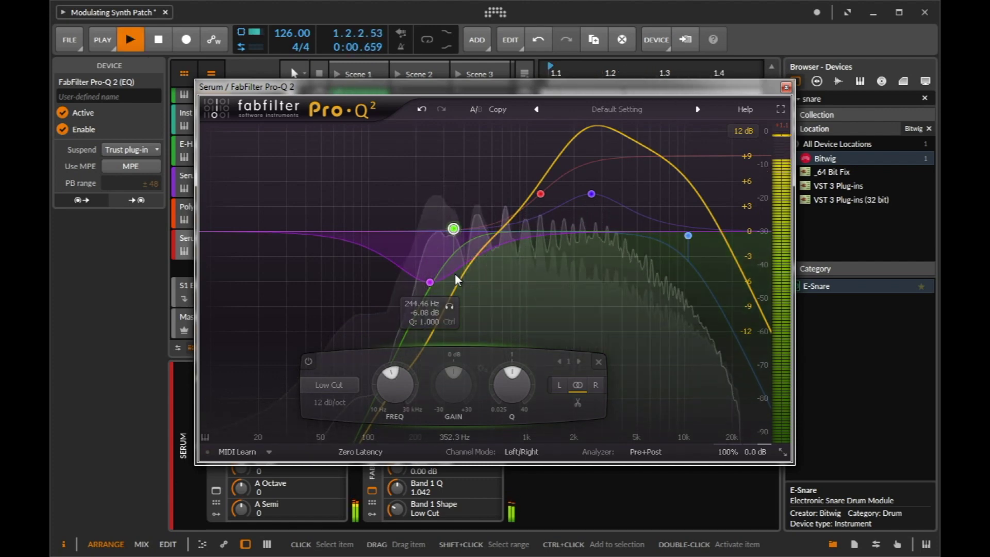
pyautogui.press('space')
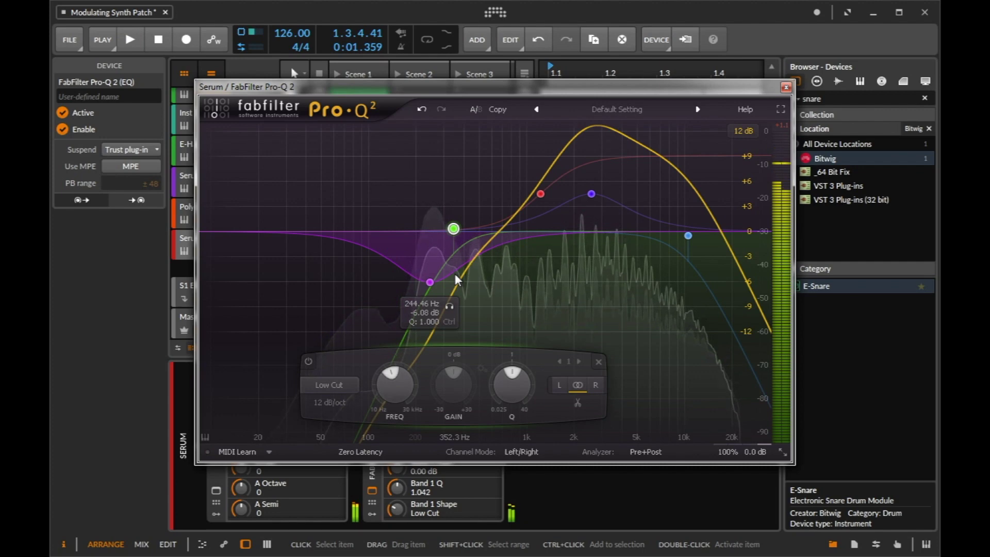
pyautogui.press('space')
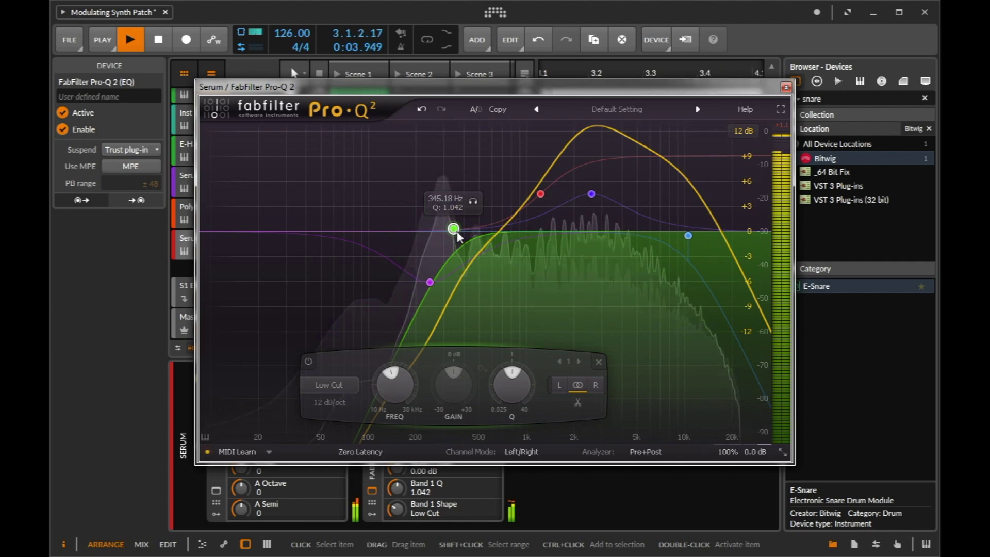
pyautogui.moveTo(453, 231); pyautogui.dragTo(465, 246)
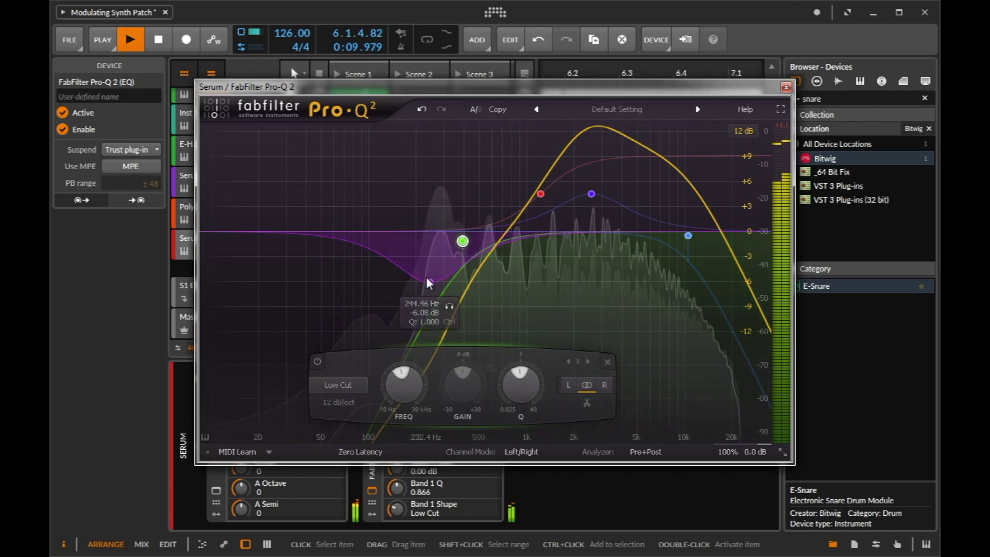
# Turn the bell cut near 244 Hz into a narrow boost at about 914 Hz, with +5.17 dB gain and a Q of 4.690.
pyautogui.moveTo(428, 279); pyautogui.dragTo(429, 211)
pyautogui.moveTo(494, 381); pyautogui.dragTo(496, 347)
pyautogui.moveTo(488, 270); pyautogui.dragTo(484, 268)
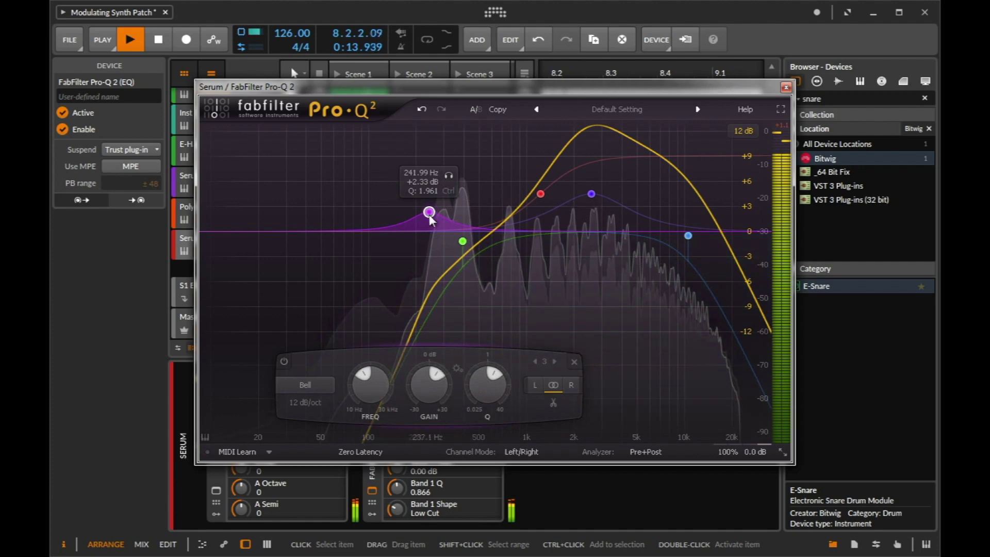
pyautogui.moveTo(424, 219); pyautogui.dragTo(483, 199)
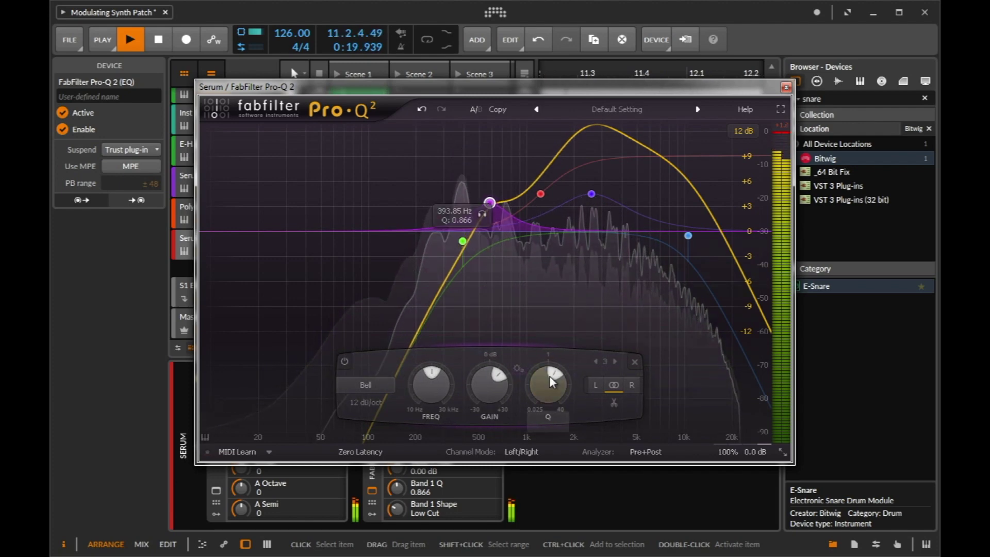
pyautogui.scroll(5, 540, 397)
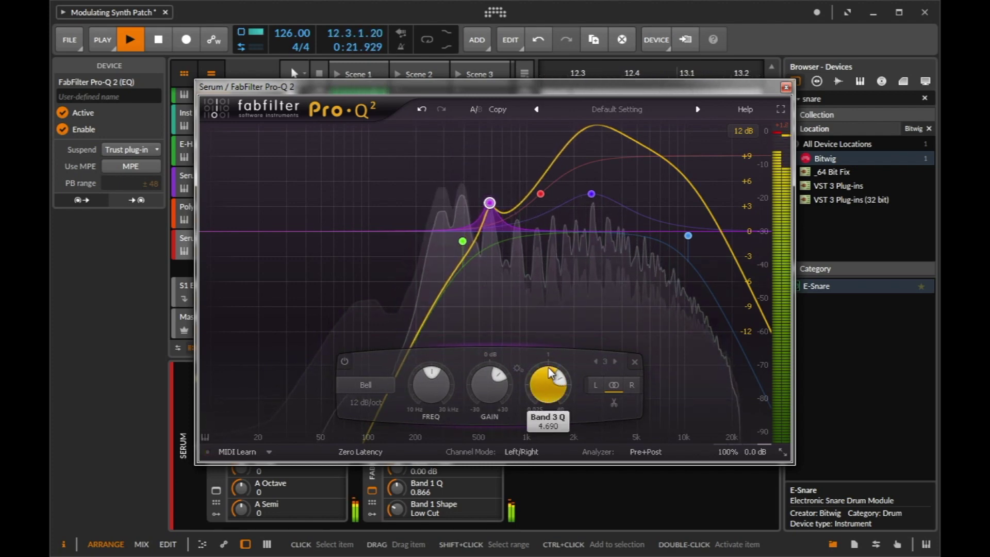
pyautogui.moveTo(485, 205); pyautogui.dragTo(520, 198)
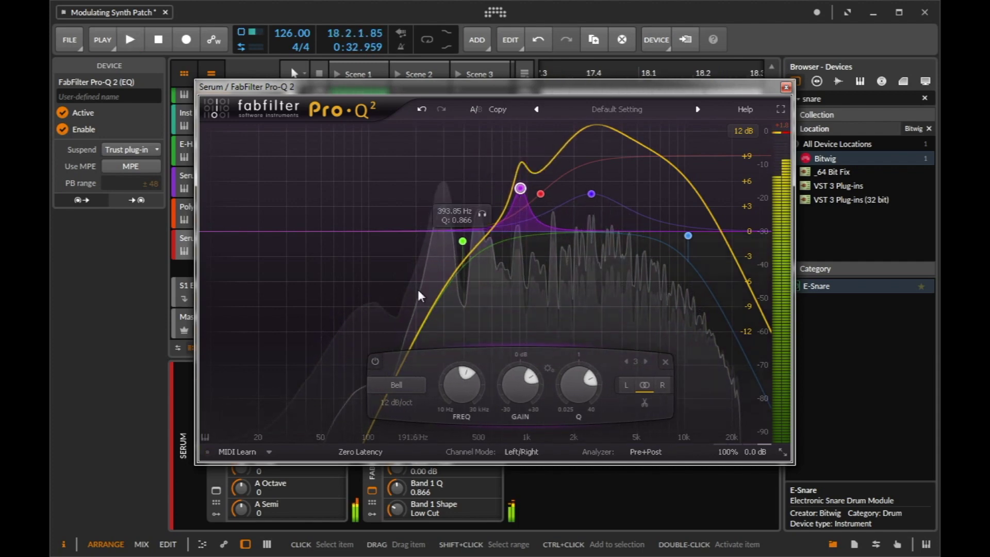
# Steepen the low cut to 18 dB/oct and move it to about 423 Hz with a Q of 0.657 during playback.
pyautogui.click(462, 242)
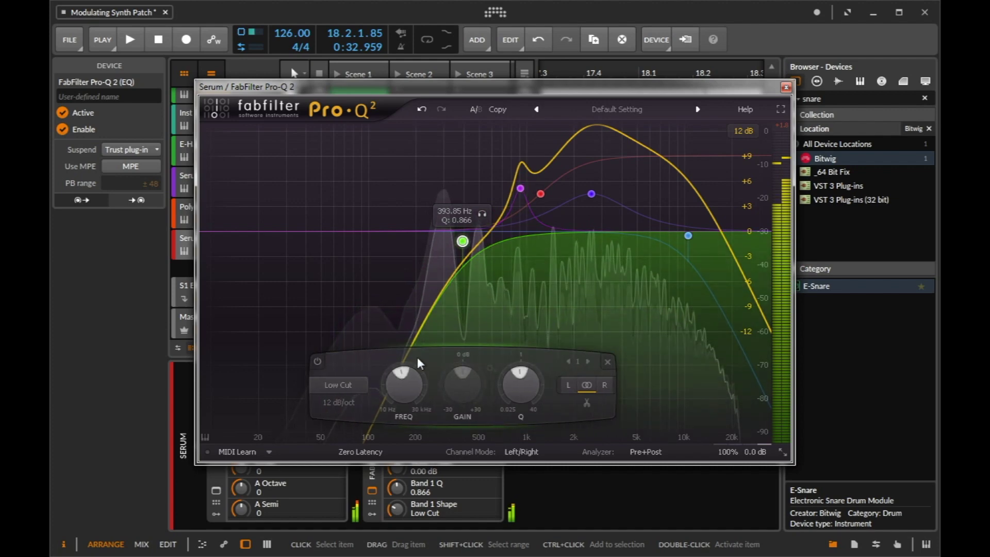
pyautogui.click(340, 403)
pyautogui.click(346, 450)
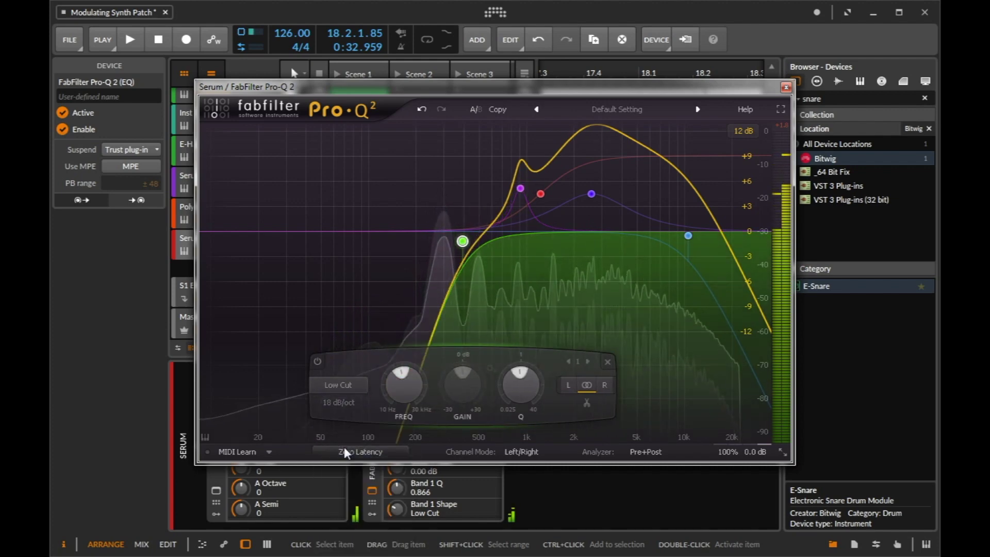
pyautogui.press('space')
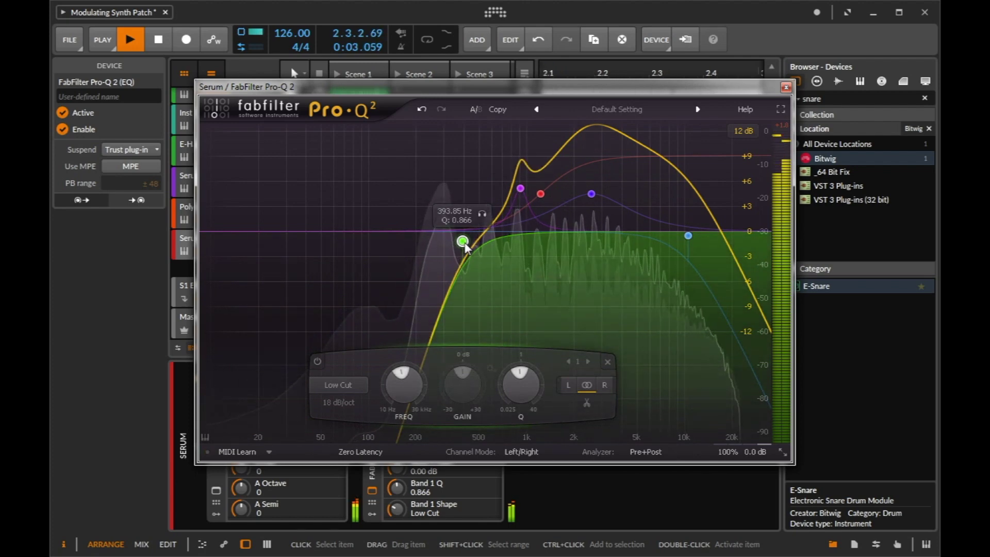
pyautogui.moveTo(467, 245); pyautogui.dragTo(471, 263)
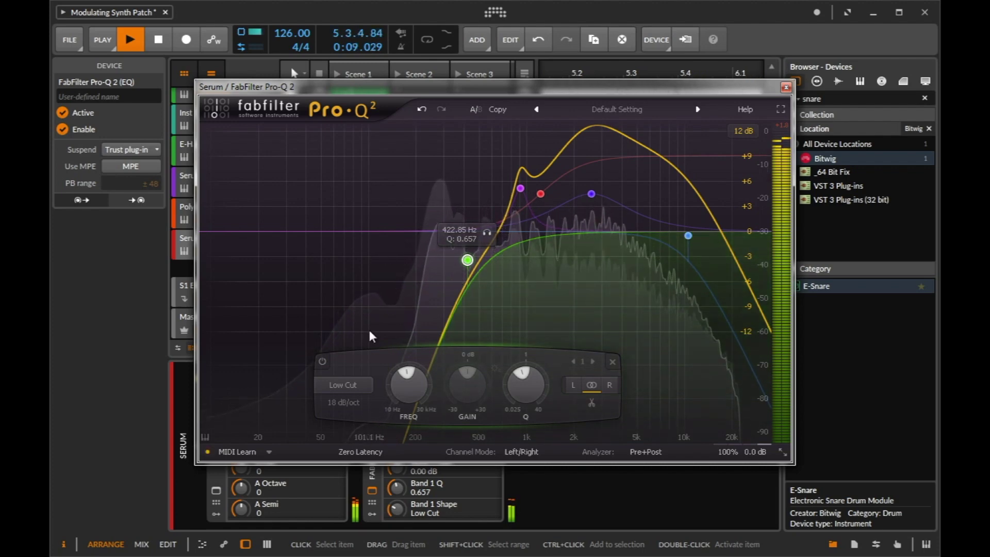
pyautogui.press('space')
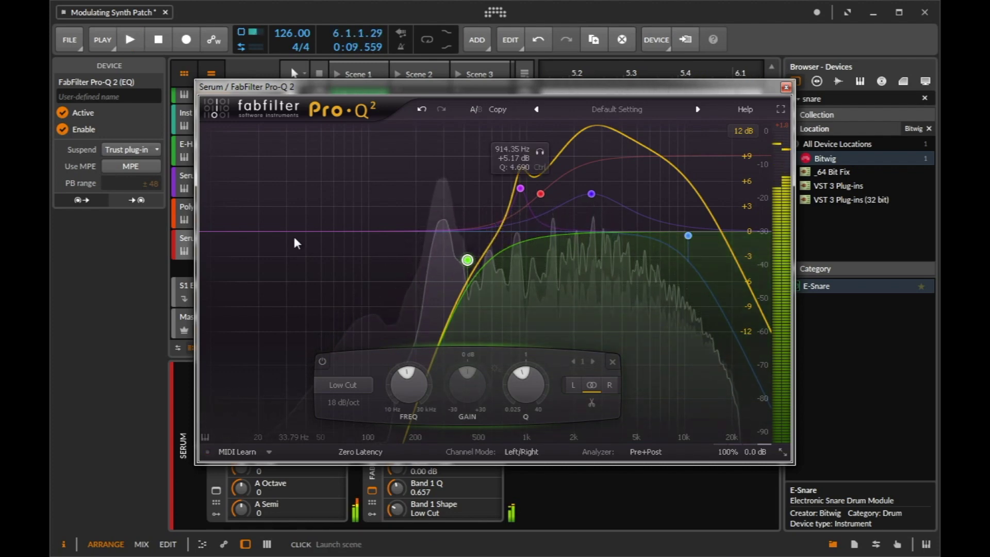
# Add a low-shelf boost of +4.25 dB near 480 Hz with Q 0.990, and raise the low cut to 534 Hz with Q 0.618.
pyautogui.moveTo(286, 230); pyautogui.dragTo(494, 159)
pyautogui.press('space')
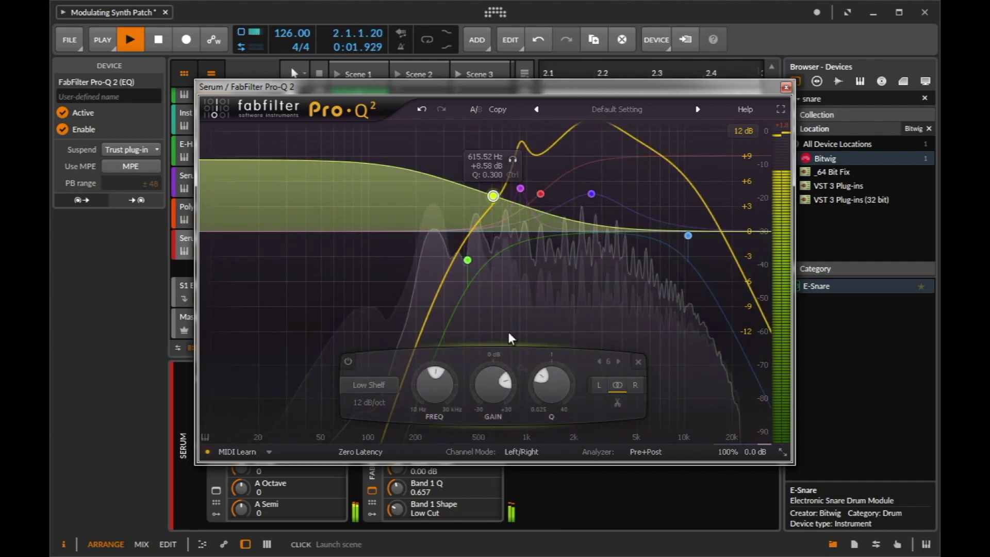
pyautogui.moveTo(551, 385); pyautogui.dragTo(553, 373)
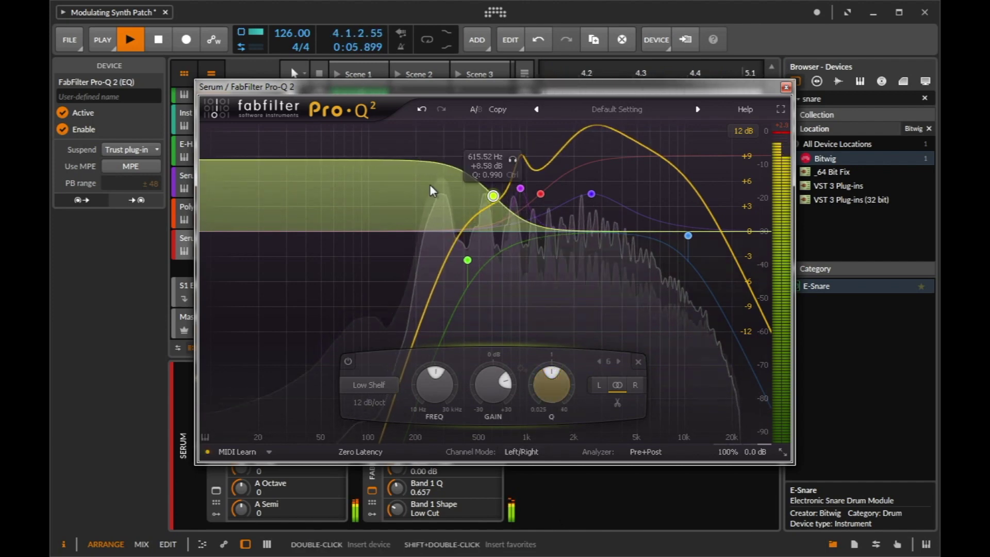
pyautogui.moveTo(493, 196); pyautogui.dragTo(484, 266)
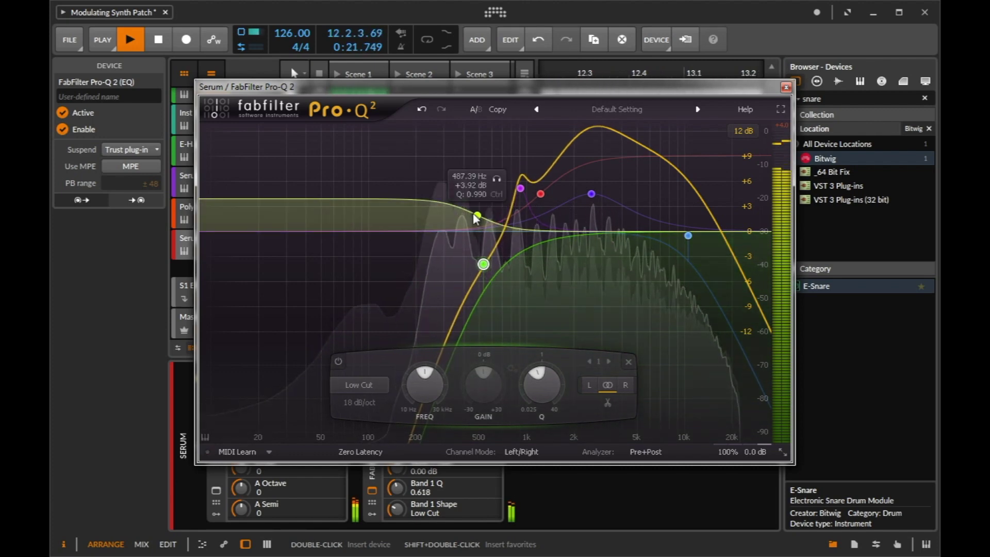
pyautogui.moveTo(474, 217)
pyautogui.mouseDown()
pyautogui.moveTo(463, 196)
pyautogui.moveTo(472, 209)
pyautogui.mouseUp()
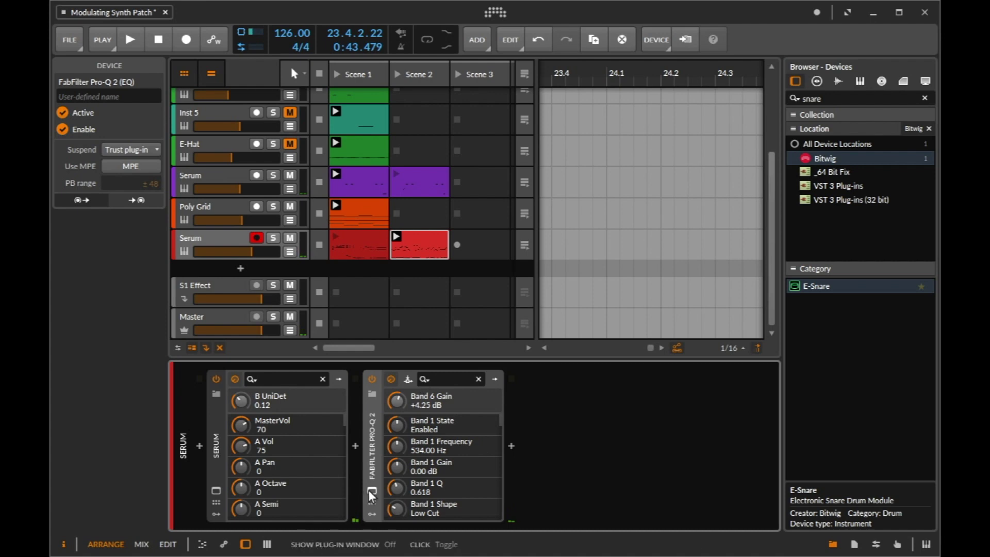
# Reopen Serum's effects during playback, fine-tune the effects filter's cutoff and set its resonance to about 15%.
pyautogui.click(213, 493)
pyautogui.press('space')
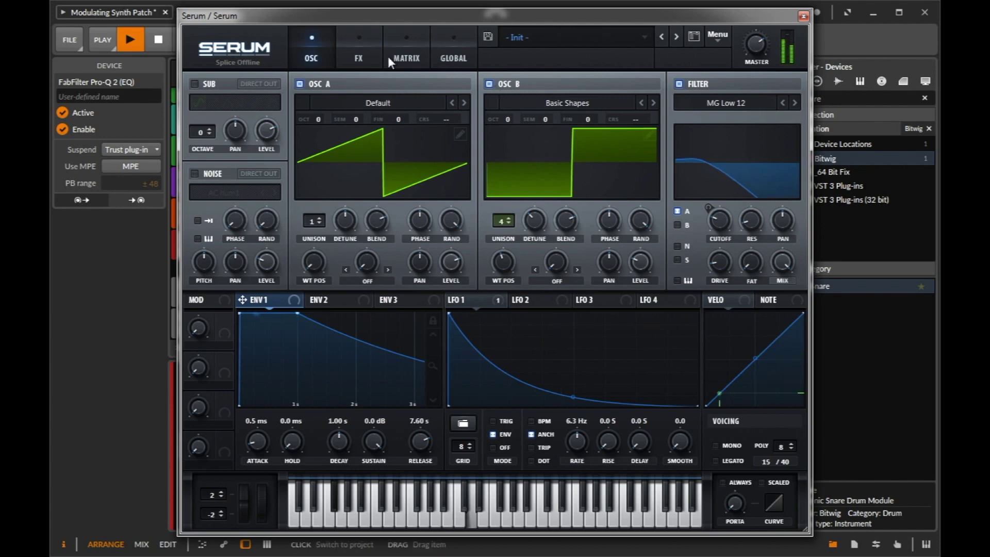
pyautogui.click(356, 57)
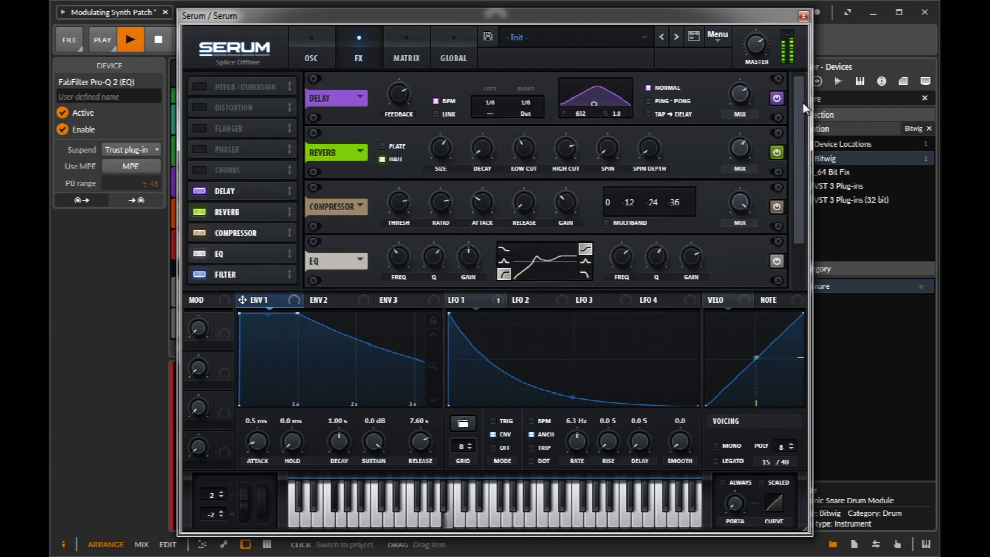
pyautogui.moveTo(802, 230); pyautogui.dragTo(801, 285)
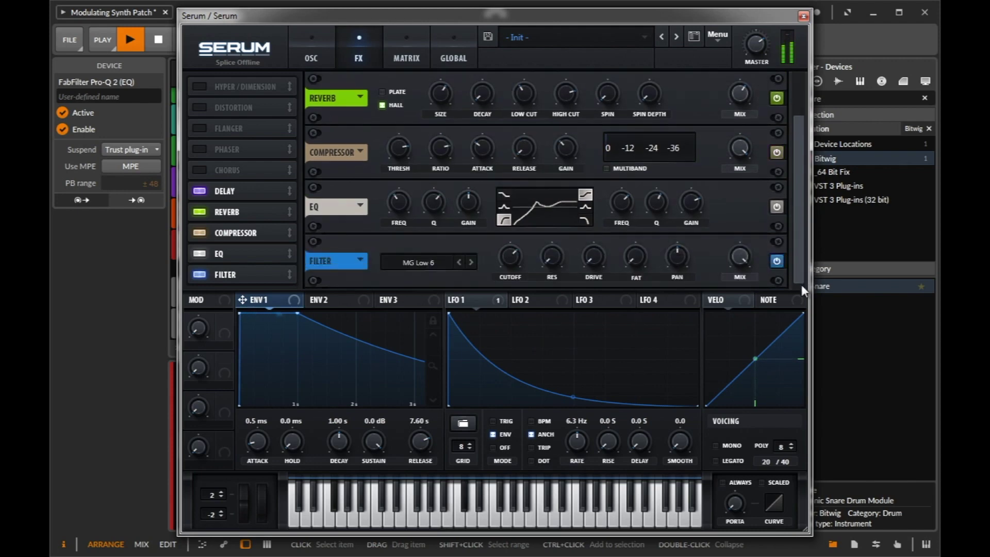
pyautogui.moveTo(506, 270)
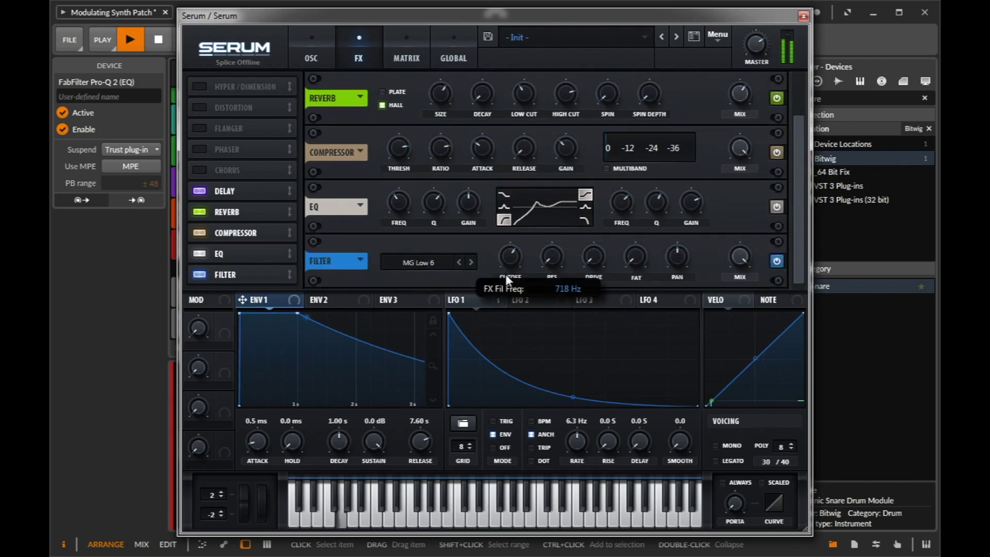
pyautogui.moveTo(506, 277); pyautogui.dragTo(508, 271)
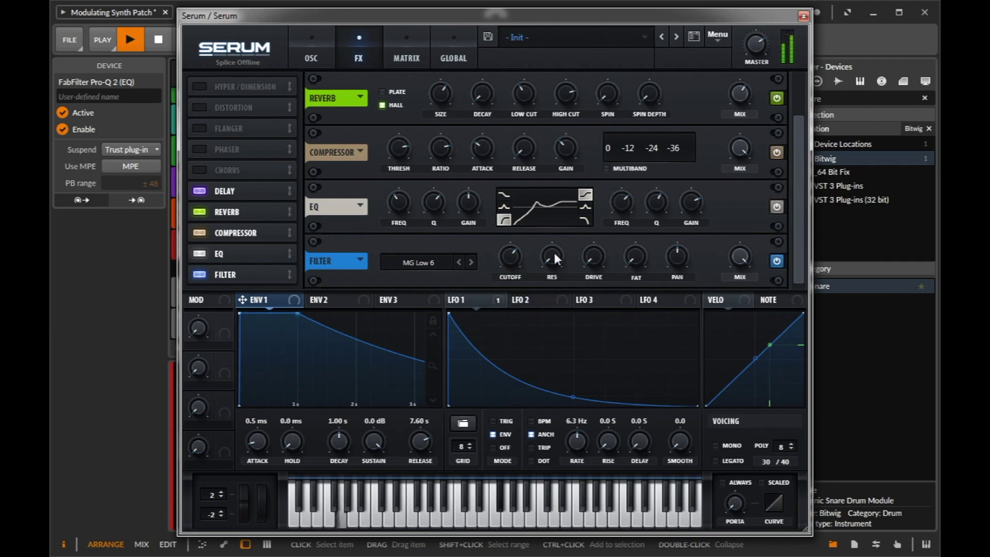
pyautogui.moveTo(597, 254)
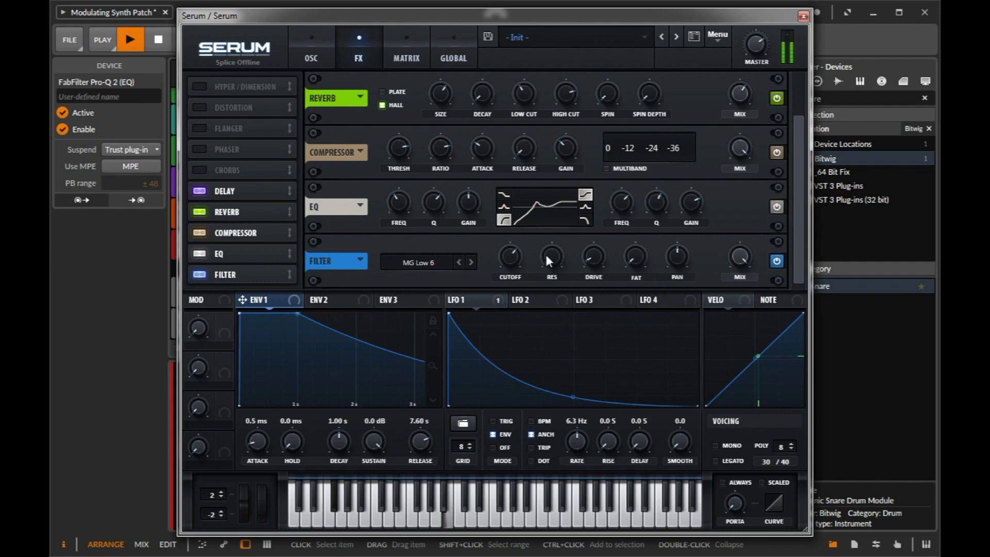
pyautogui.moveTo(550, 254); pyautogui.dragTo(557, 240)
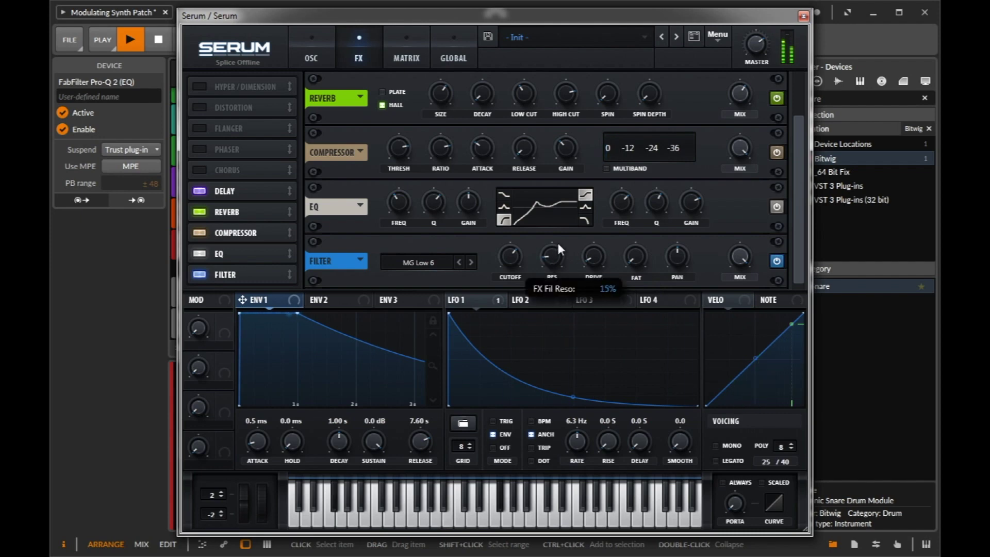
pyautogui.moveTo(590, 256)
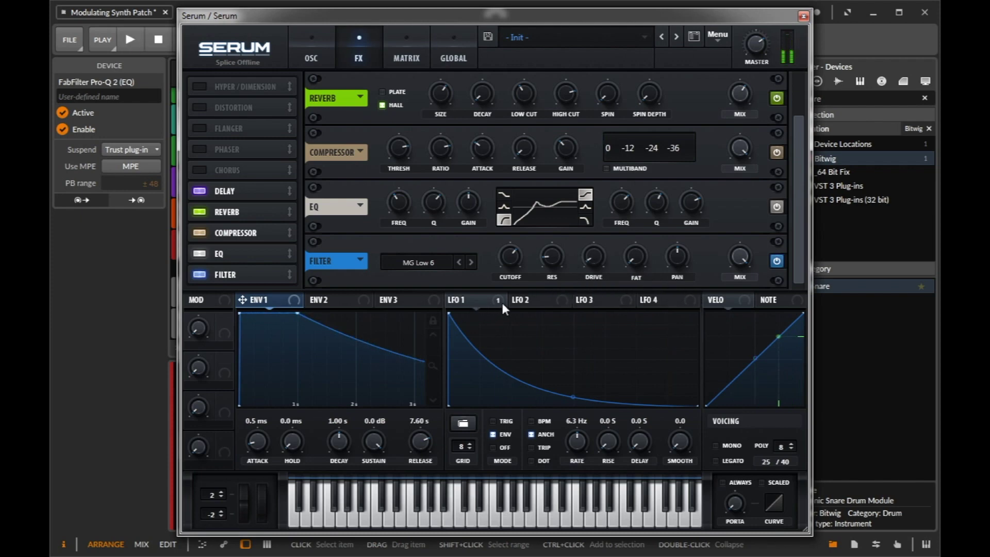
# Reshape LFO 2 by moving its peak past the centre and bending the falling segment into a steep concave curve.
pyautogui.click(517, 302)
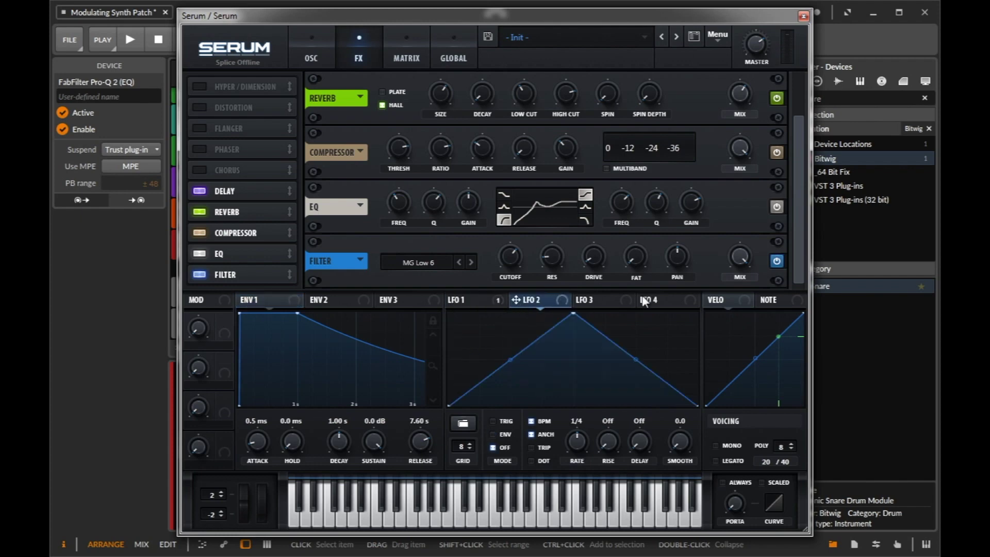
pyautogui.click(588, 300)
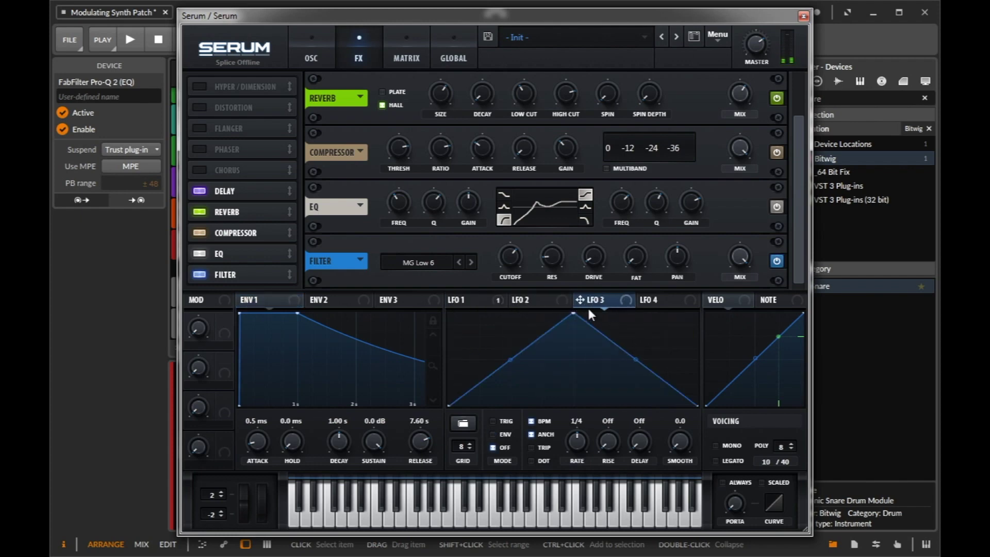
pyautogui.click(563, 304)
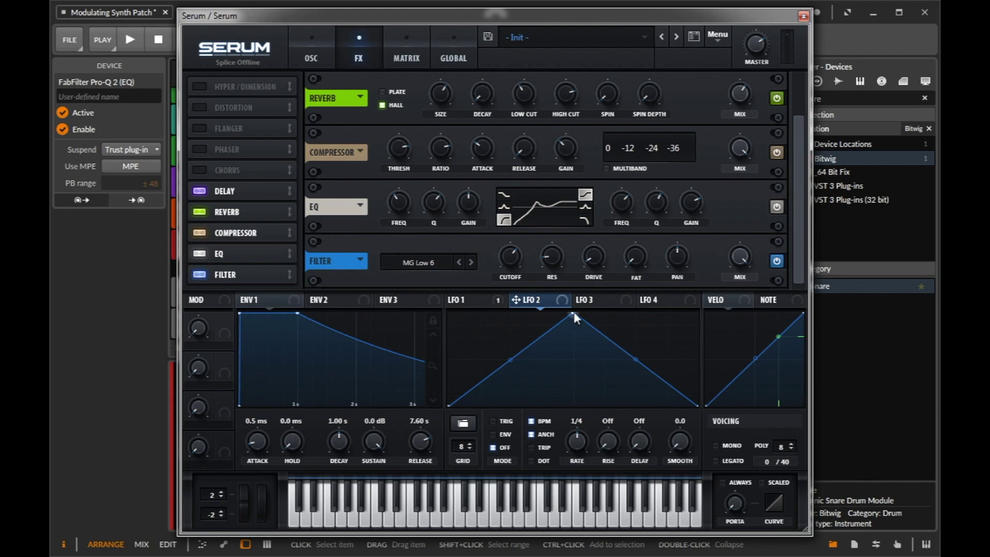
pyautogui.moveTo(573, 313); pyautogui.dragTo(610, 308)
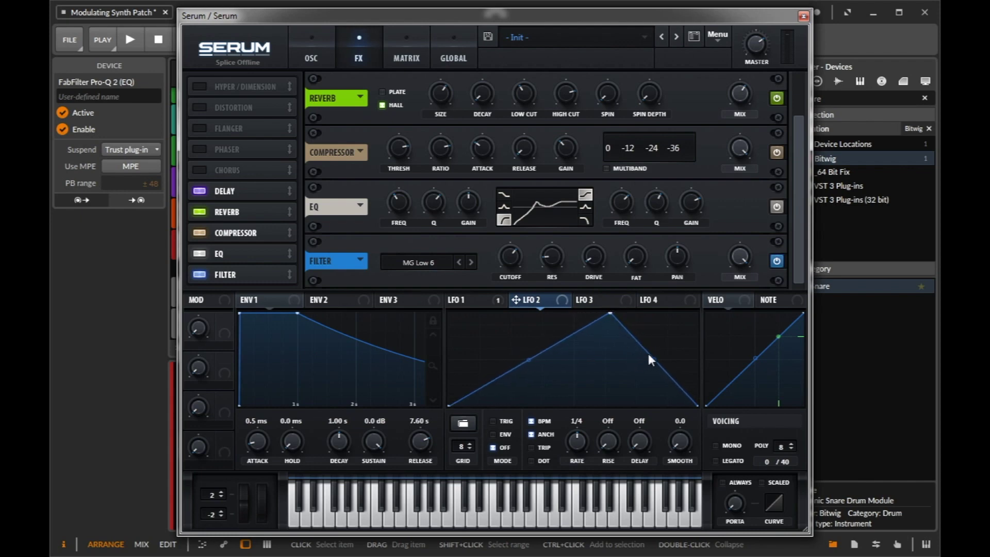
pyautogui.moveTo(654, 359); pyautogui.dragTo(649, 372)
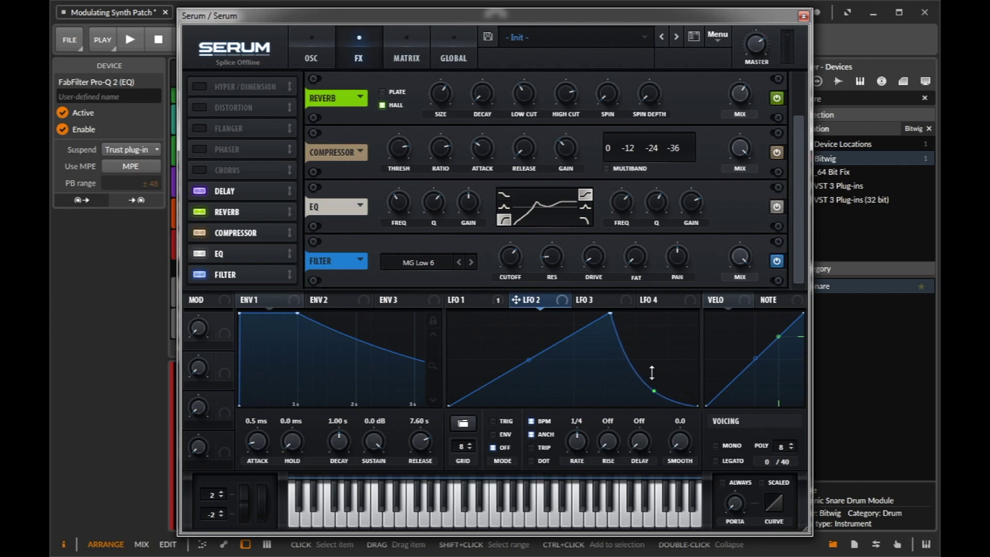
pyautogui.moveTo(611, 313); pyautogui.dragTo(619, 309)
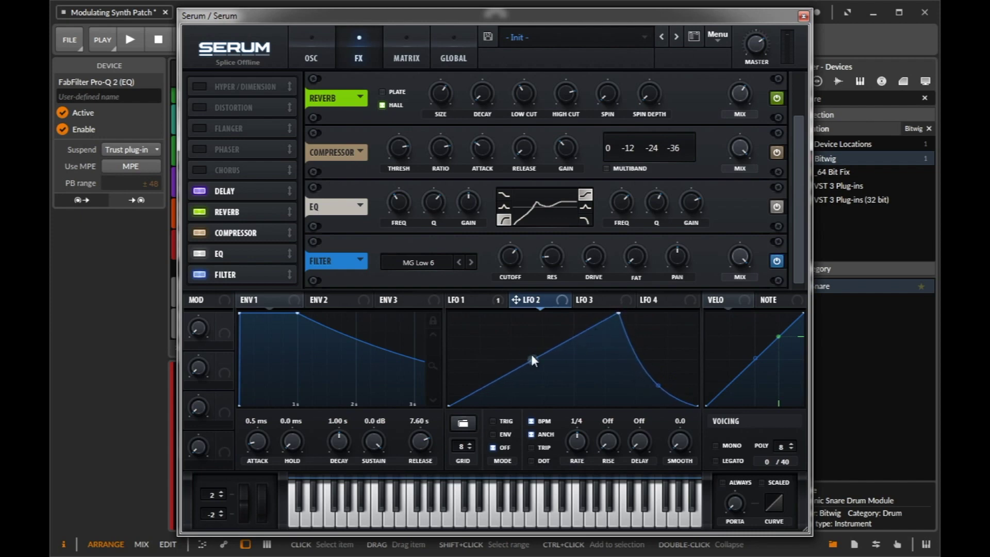
# Bow LFO 2's rising segment upward into a convex curve and assign LFO 2 to modulate the effects filter's cutoff.
pyautogui.moveTo(533, 359); pyautogui.dragTo(537, 343)
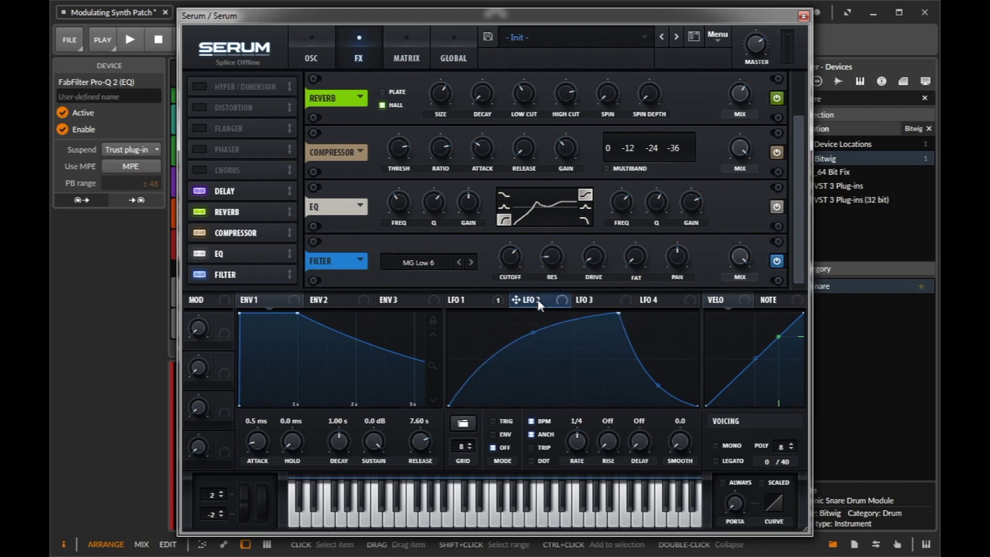
pyautogui.moveTo(537, 299)
pyautogui.mouseDown()
pyautogui.moveTo(497, 265)
pyautogui.moveTo(509, 259)
pyautogui.moveTo(507, 294)
pyautogui.moveTo(525, 303)
pyautogui.mouseUp()
pyautogui.moveTo(485, 262)
pyautogui.mouseDown()
pyautogui.moveTo(504, 247)
pyautogui.moveTo(503, 265)
pyautogui.mouseUp()
pyautogui.press('space')
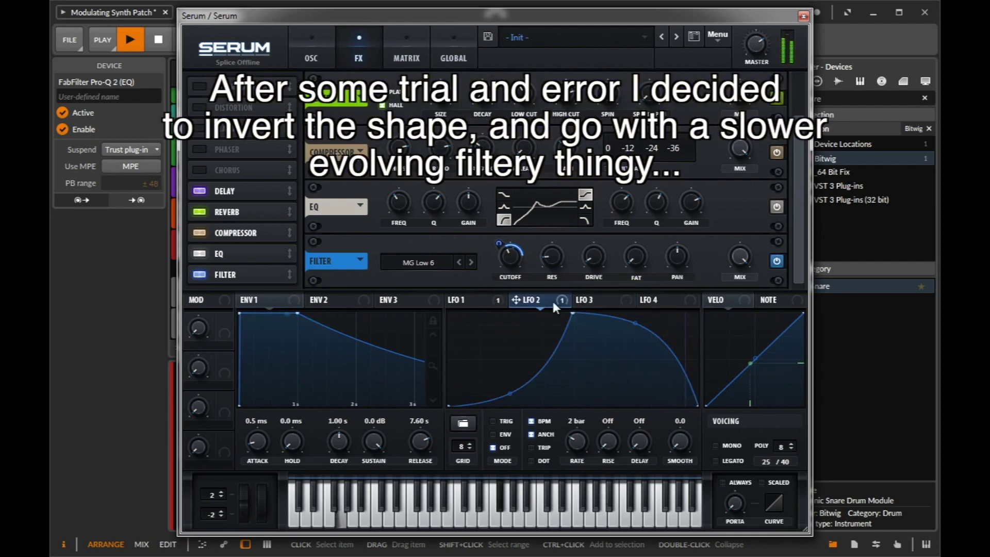
# Slow LFO 2's rate to 4 bar and restart playback to hear the filter sweep.
pyautogui.press('space')
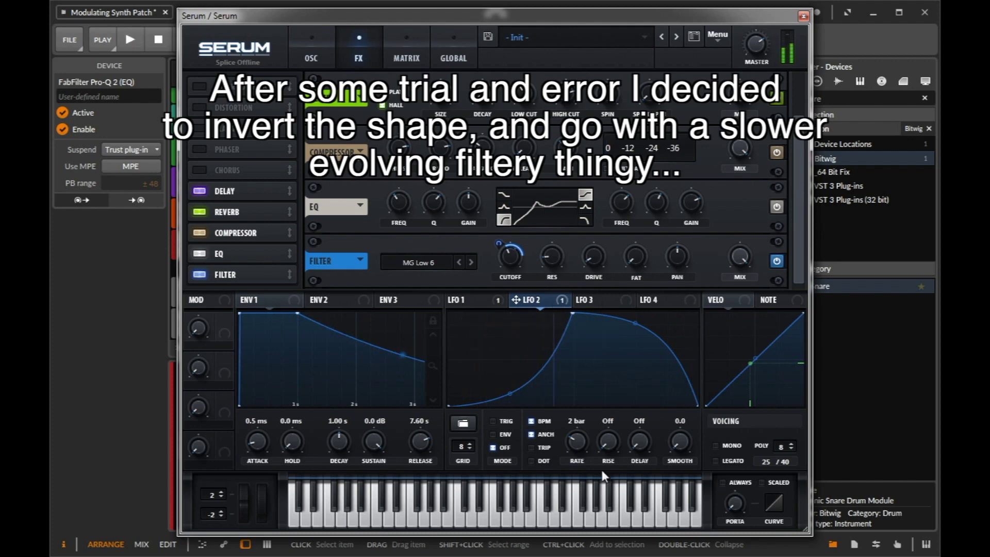
pyautogui.moveTo(576, 437); pyautogui.dragTo(574, 443)
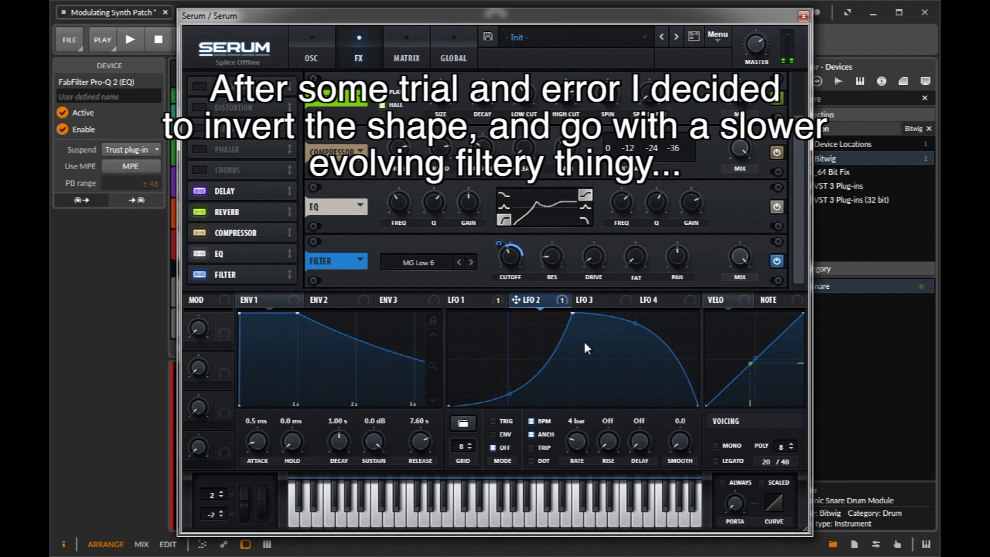
pyautogui.press('space')
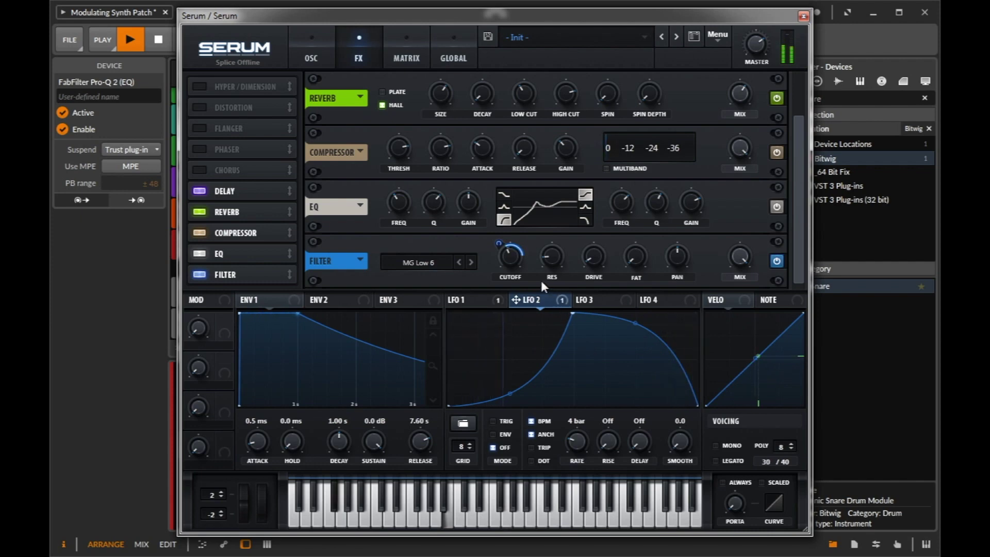
# Set LFO 2's modulation amount on the effects filter's cutoff to 32 and close the Serum window.
pyautogui.moveTo(505, 263)
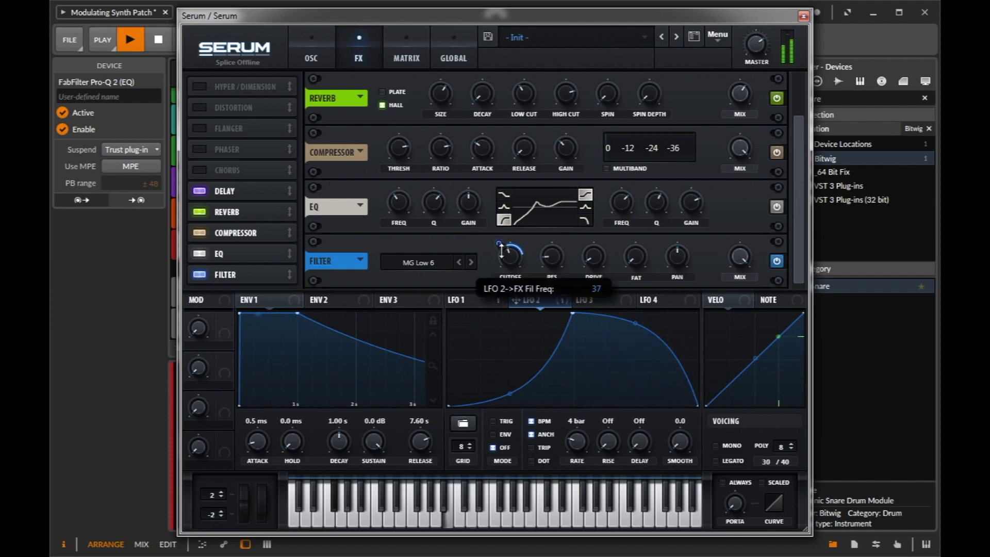
pyautogui.moveTo(501, 251); pyautogui.dragTo(501, 254)
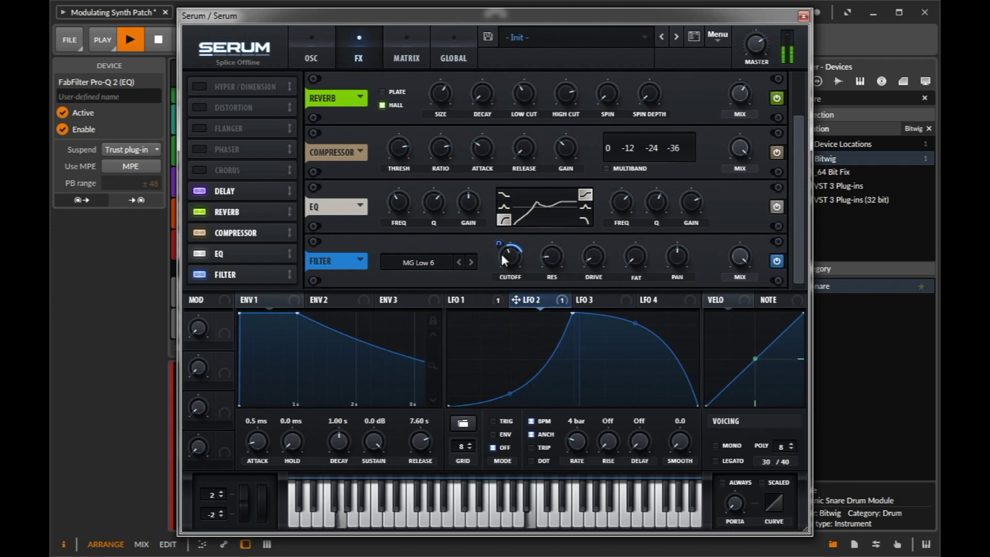
pyautogui.moveTo(500, 246)
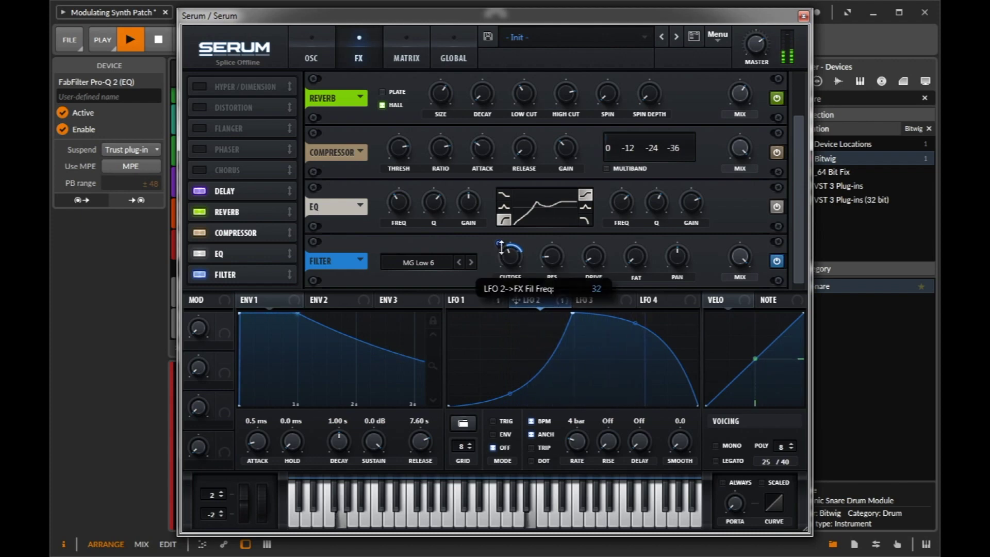
pyautogui.click(803, 16)
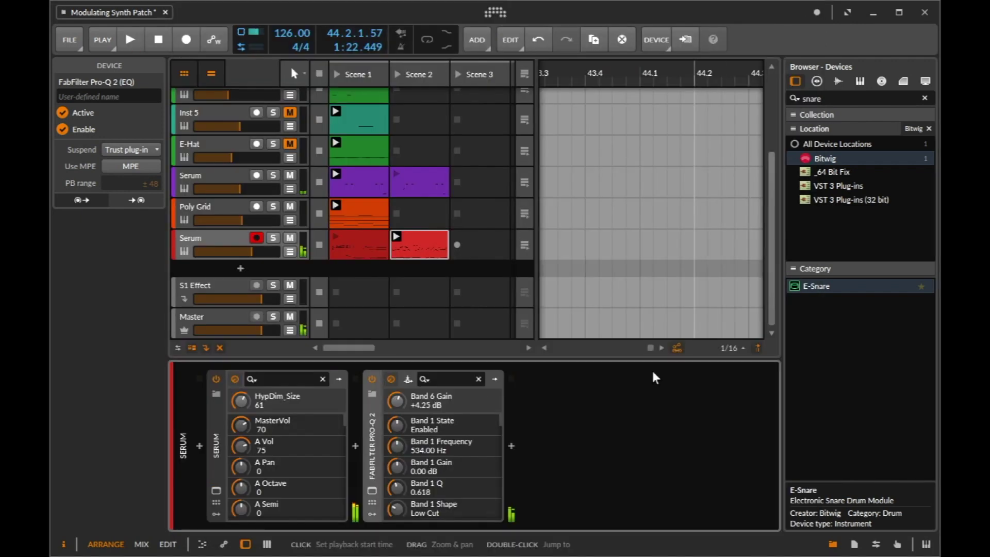
# Insert the TAL-Chorus-LX-64 plug-in after Pro-Q 2 in the Serum track's device chain.
pyautogui.click(512, 446)
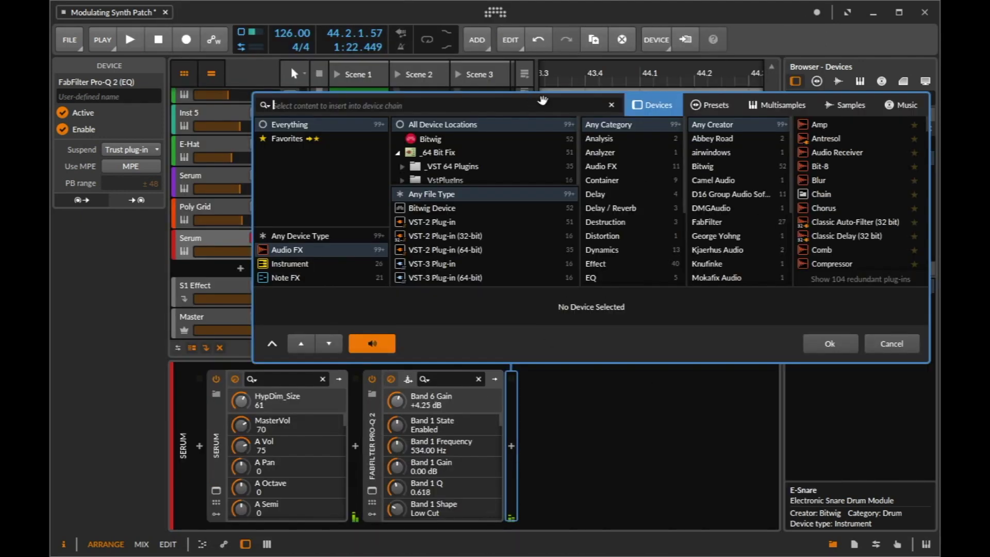
pyautogui.write('tal chor')
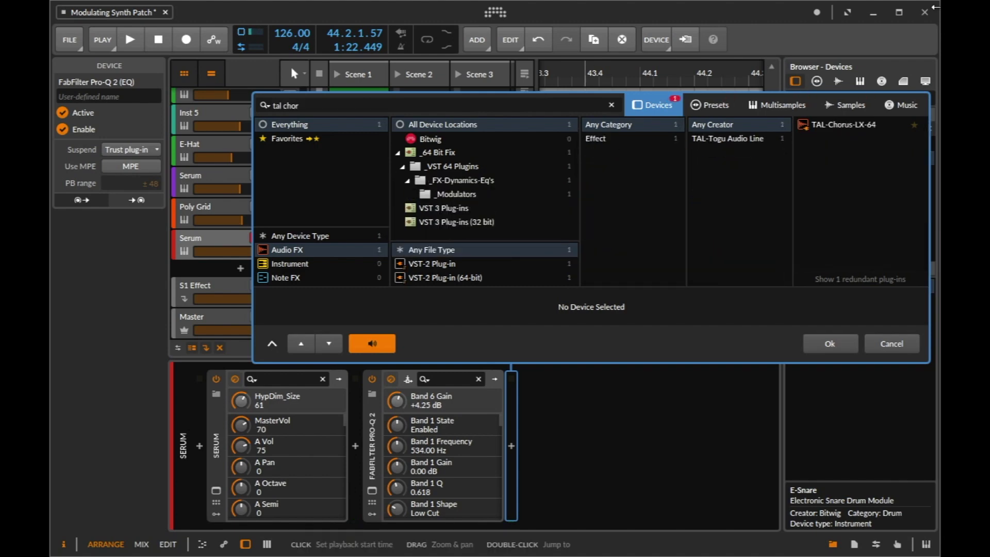
pyautogui.click(856, 127)
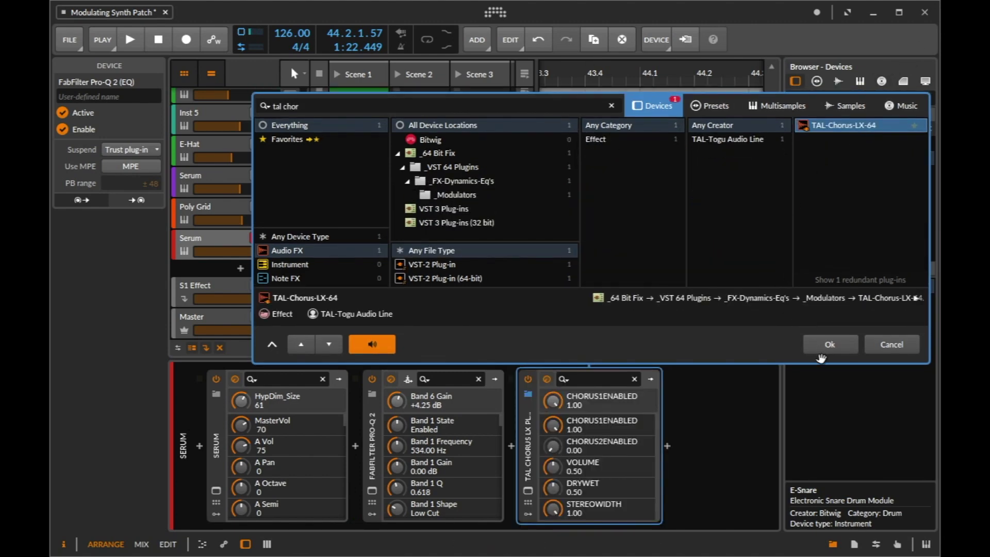
pyautogui.click(825, 346)
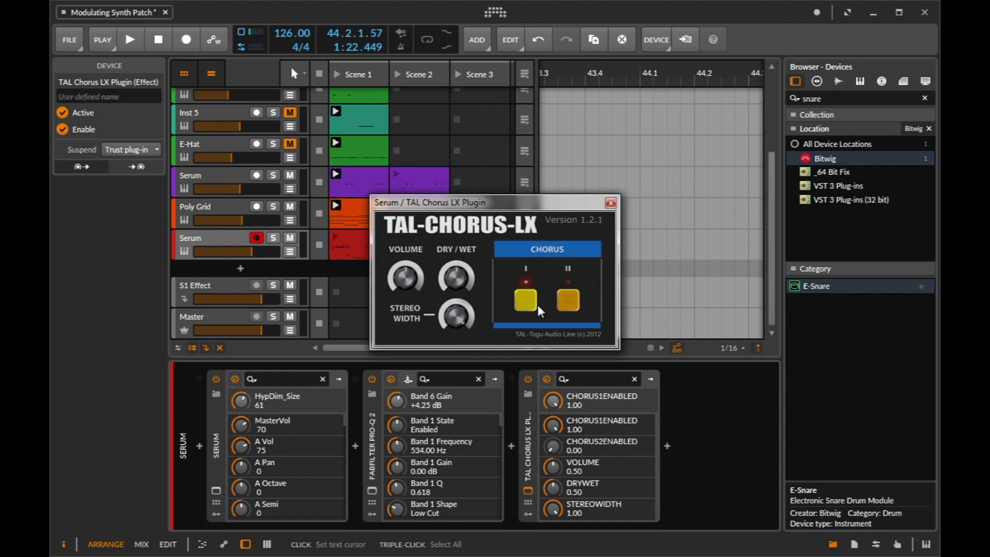
# Enable chorus II alongside chorus I during playback, lower the chorus dry/wet to 0.38, and close the plug-in window.
pyautogui.press('space')
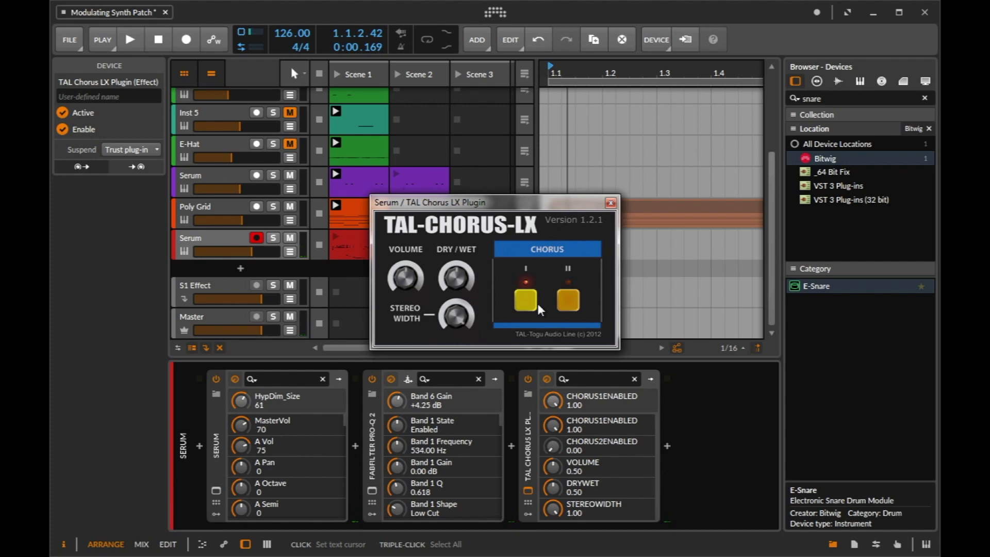
pyautogui.press('space')
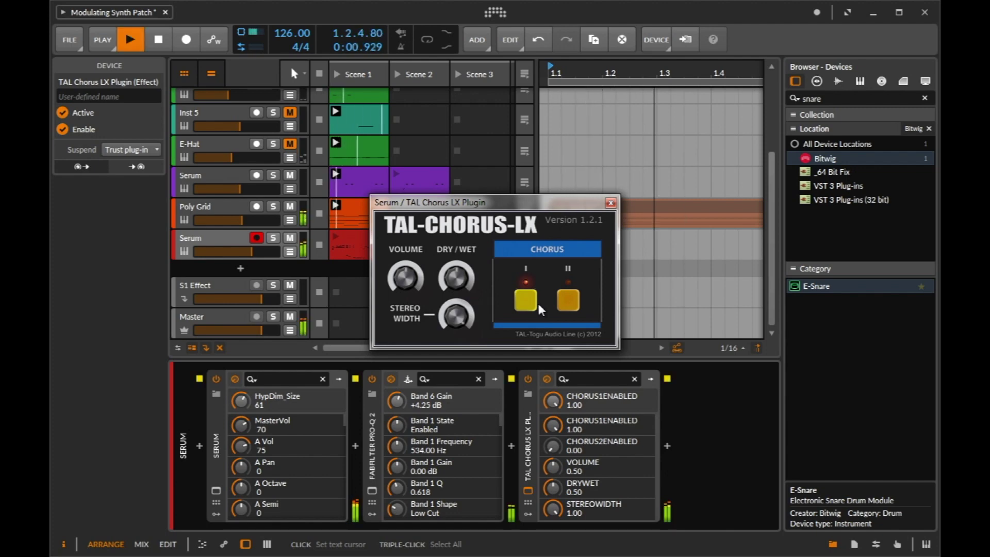
pyautogui.click(569, 301)
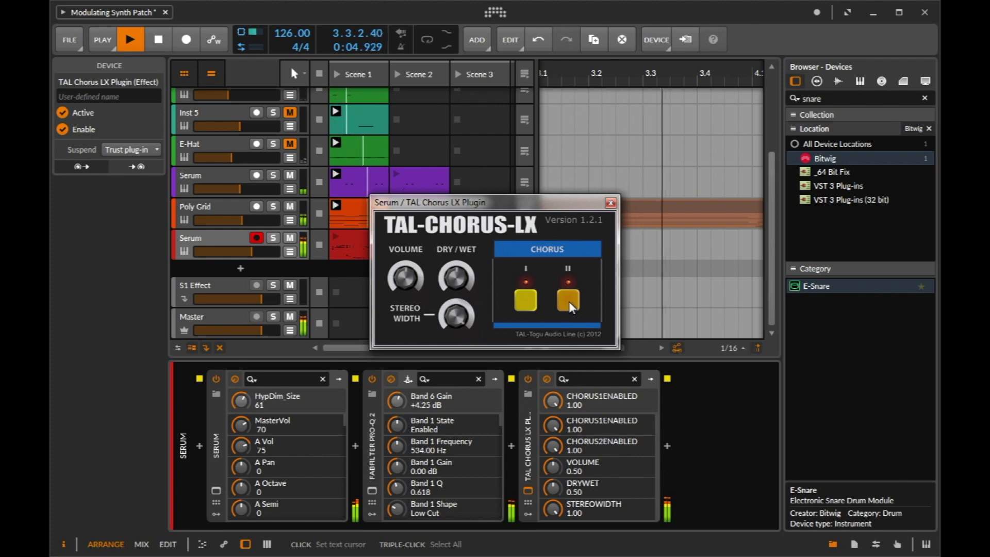
pyautogui.moveTo(450, 278); pyautogui.dragTo(445, 319)
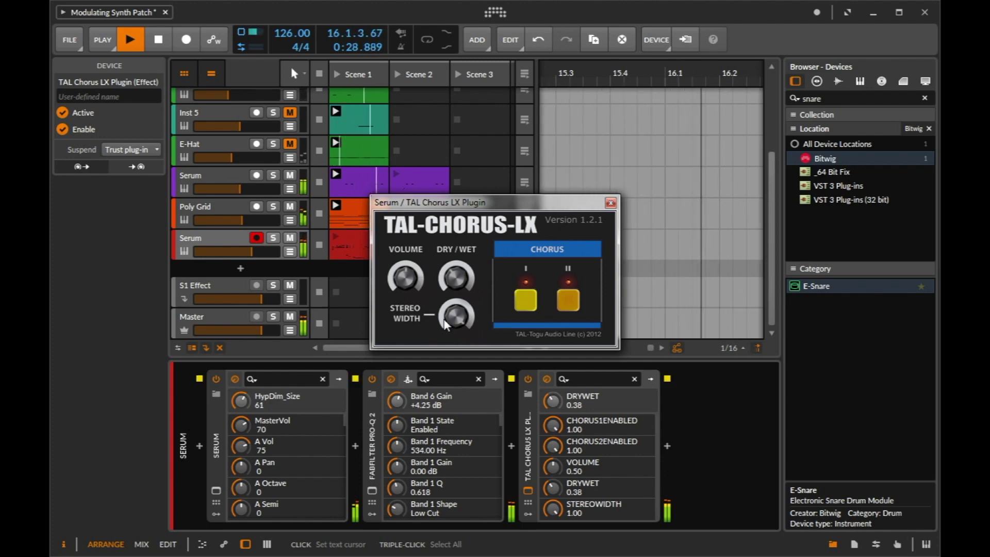
pyautogui.press('space')
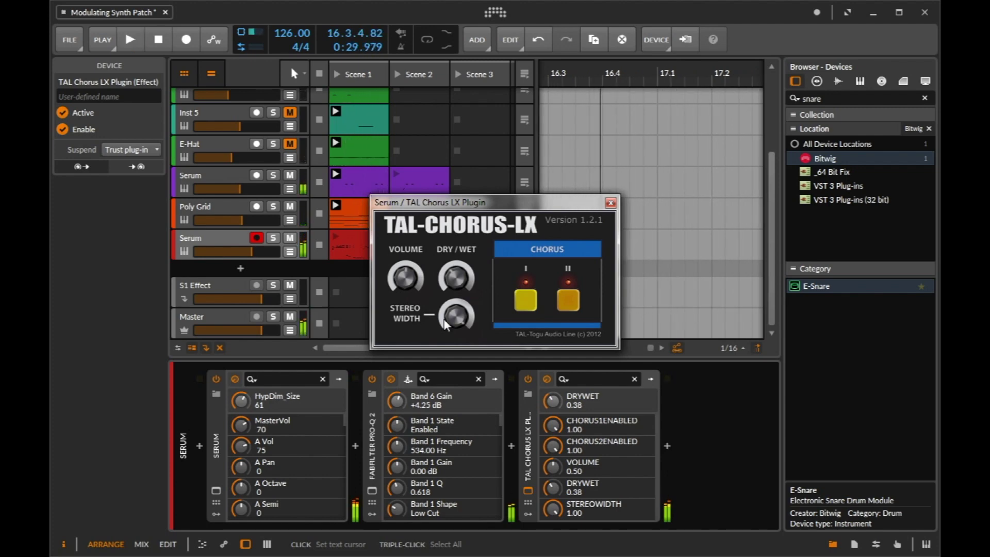
pyautogui.click(611, 203)
# Set the volume of the red Serum track to -6 dB.
pyautogui.scroll(3, 209, 139)
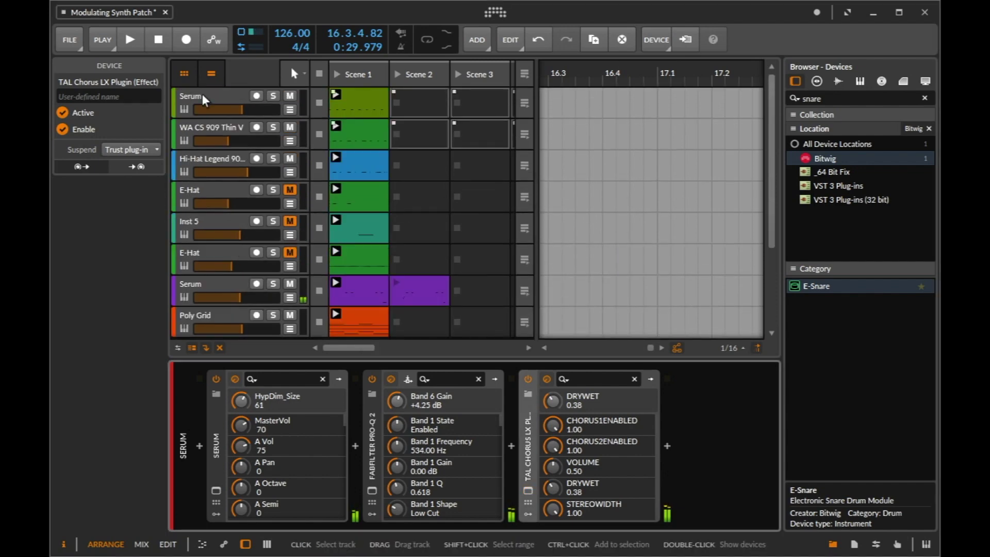
pyautogui.scroll(-2, 269, 283)
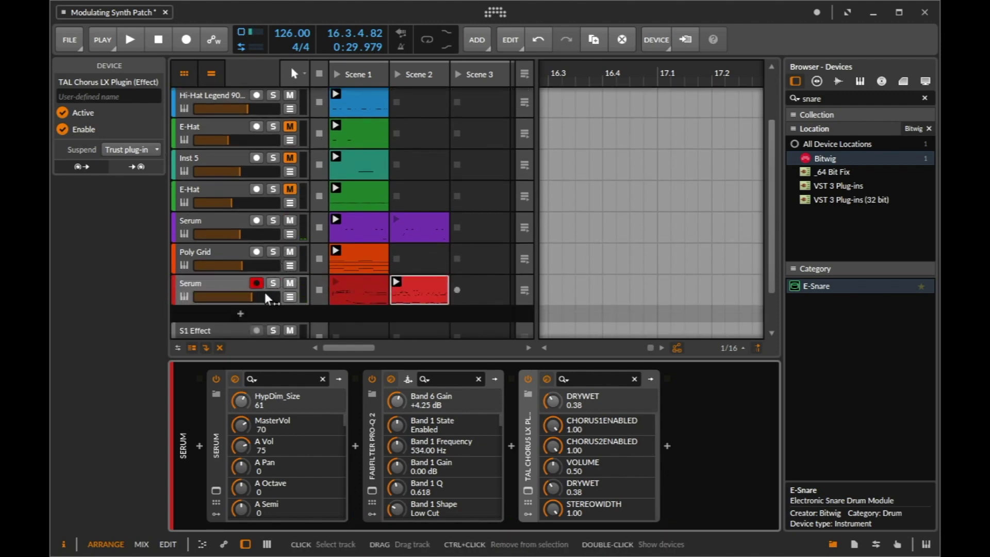
pyautogui.moveTo(268, 296); pyautogui.dragTo(282, 296)
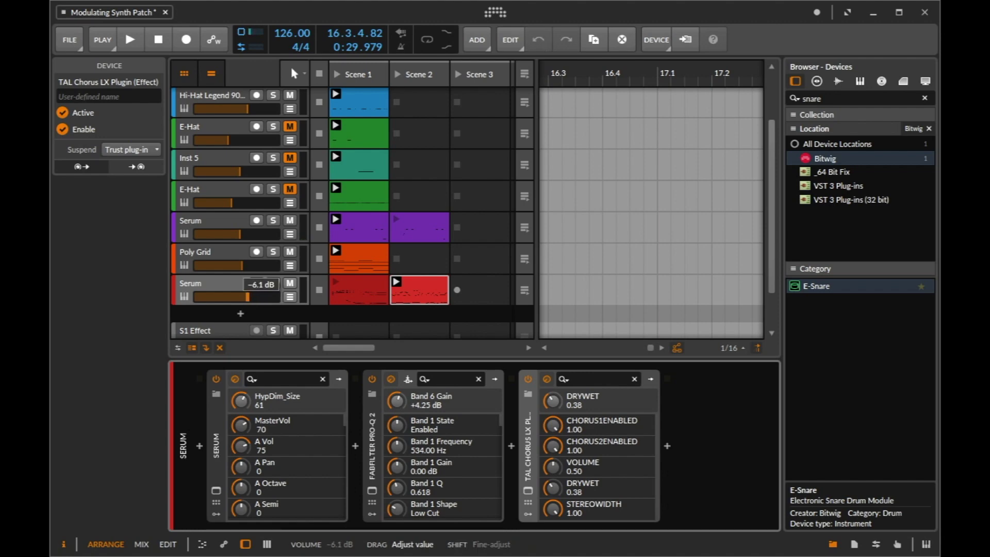
pyautogui.moveTo(247, 297); pyautogui.dragTo(247, 297)
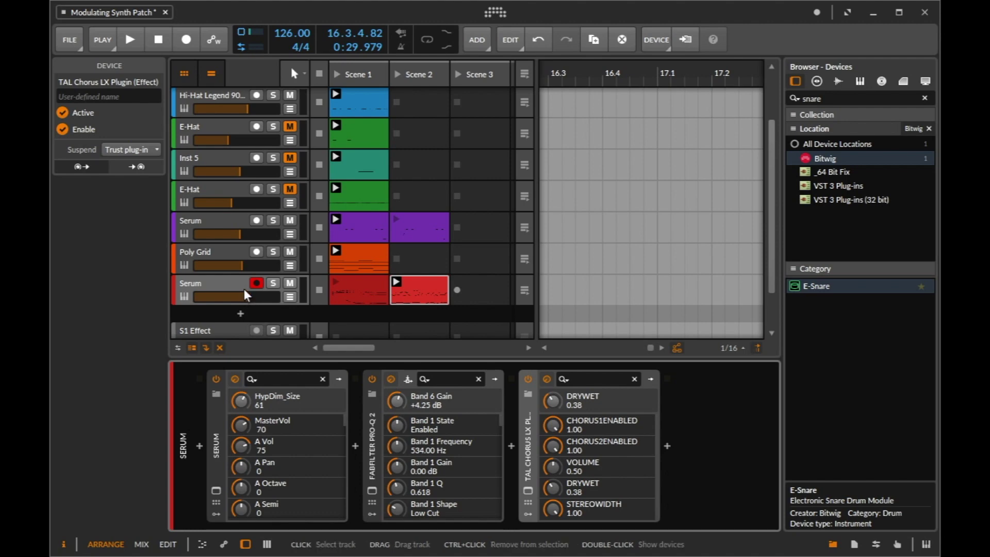
pyautogui.click(247, 295)
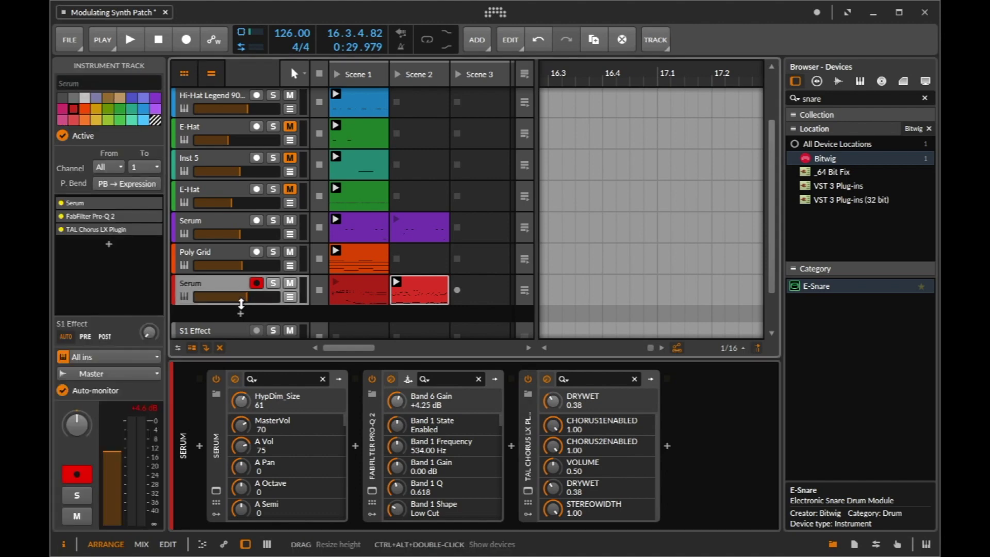
pyautogui.keyDown('ctrl'); pyautogui.click(248, 297); pyautogui.keyUp('ctrl')
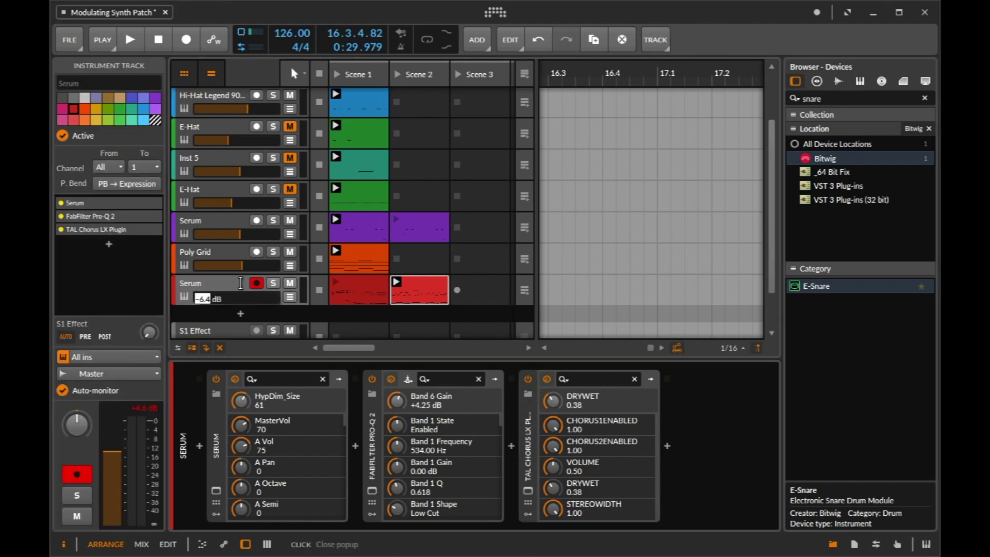
pyautogui.write('-6')
pyautogui.press('Return')
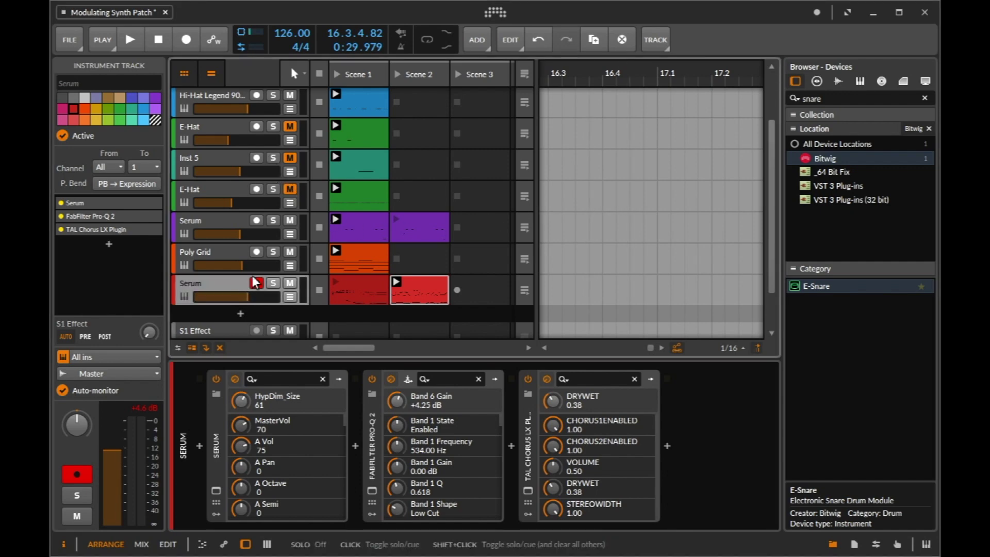
# Insert a Bitwig FX Grid device after the TAL chorus in the device chain.
pyautogui.click(666, 447)
pyautogui.write('fx')
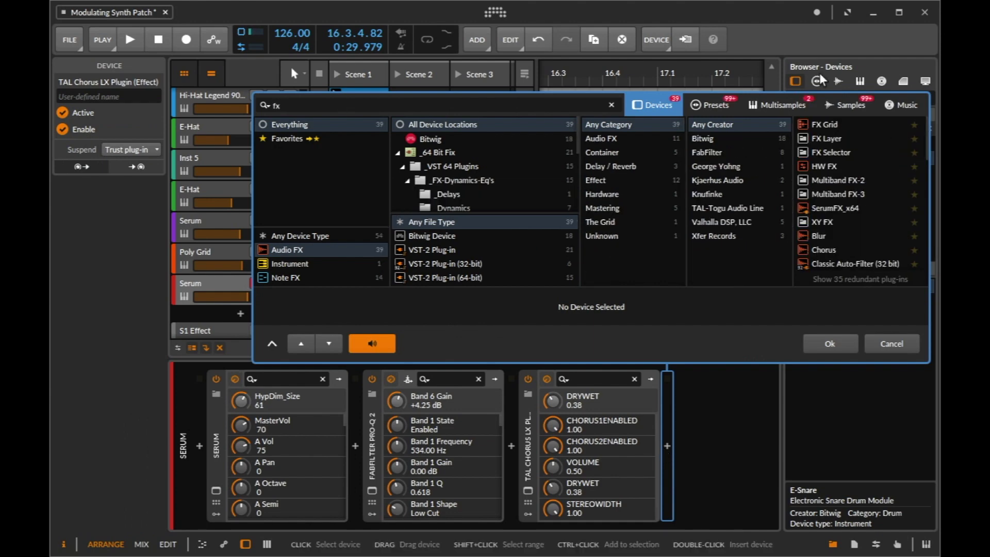
pyautogui.click(845, 124)
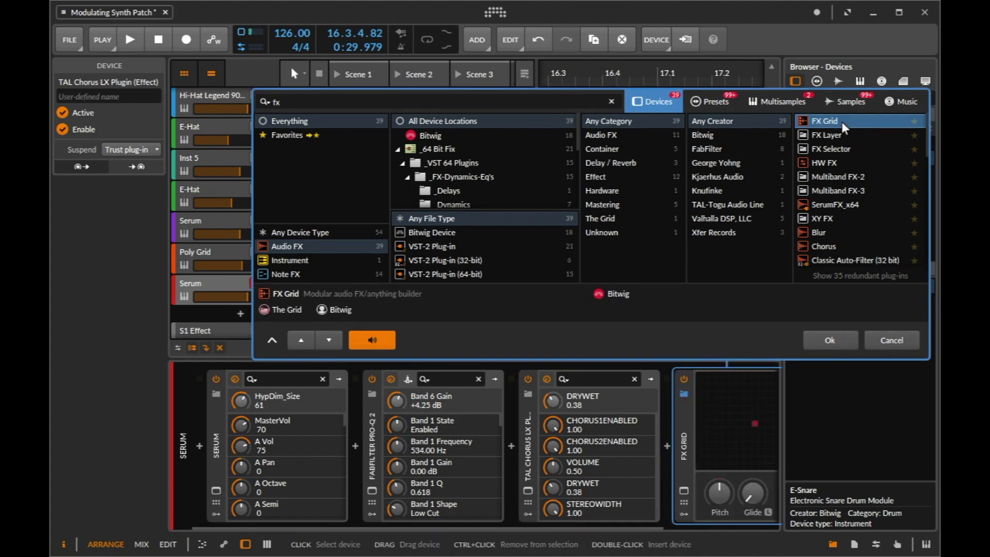
pyautogui.click(845, 346)
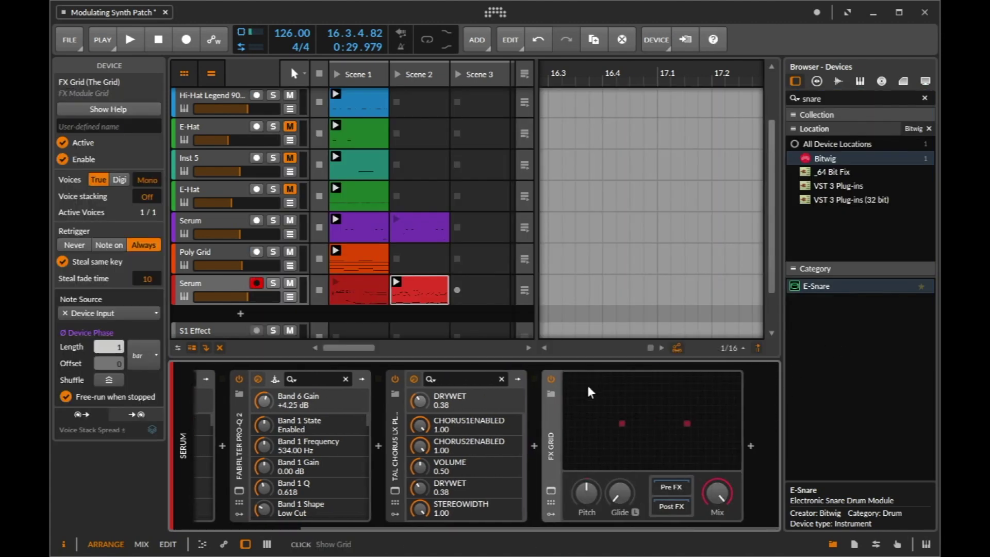
# Open the FX Grid and try the Audio Out module's Soft and Off clipping modes, returning to Hard.
pyautogui.click(626, 423)
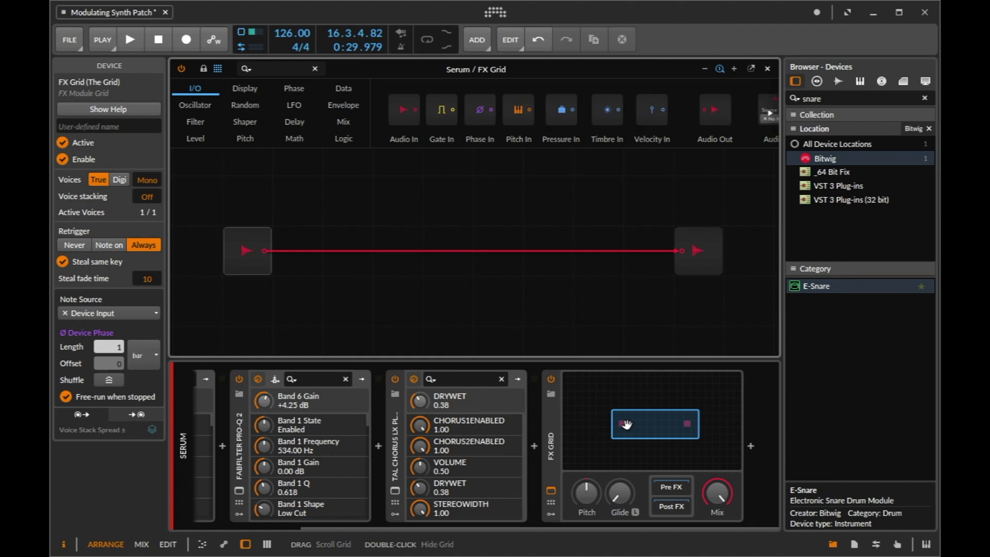
pyautogui.click(696, 258)
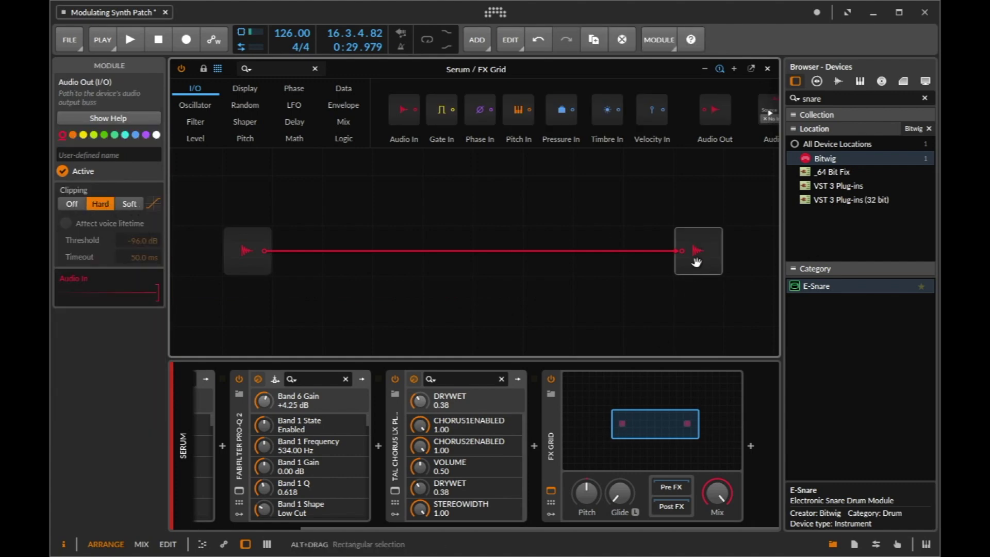
pyautogui.click(128, 203)
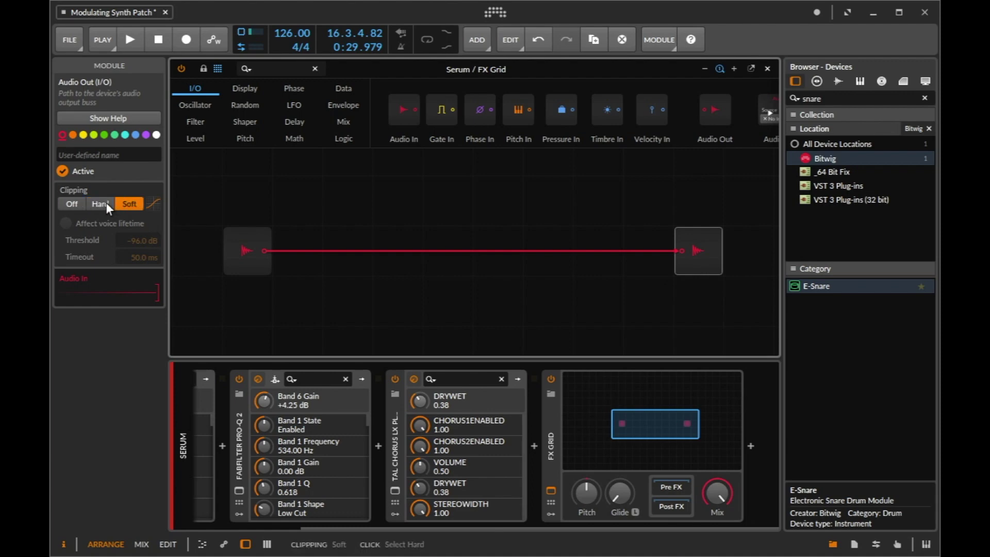
pyautogui.click(103, 203)
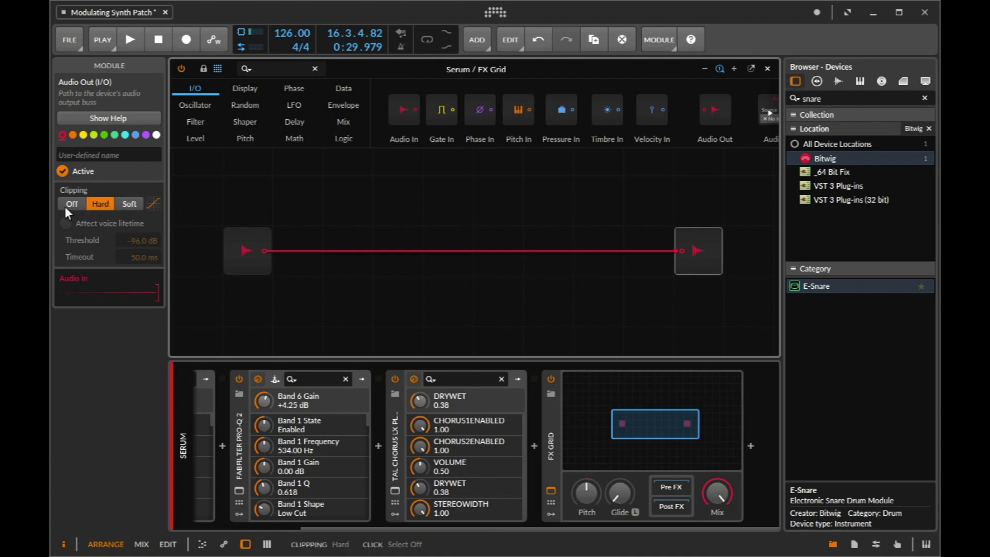
pyautogui.click(70, 205)
pyautogui.click(97, 205)
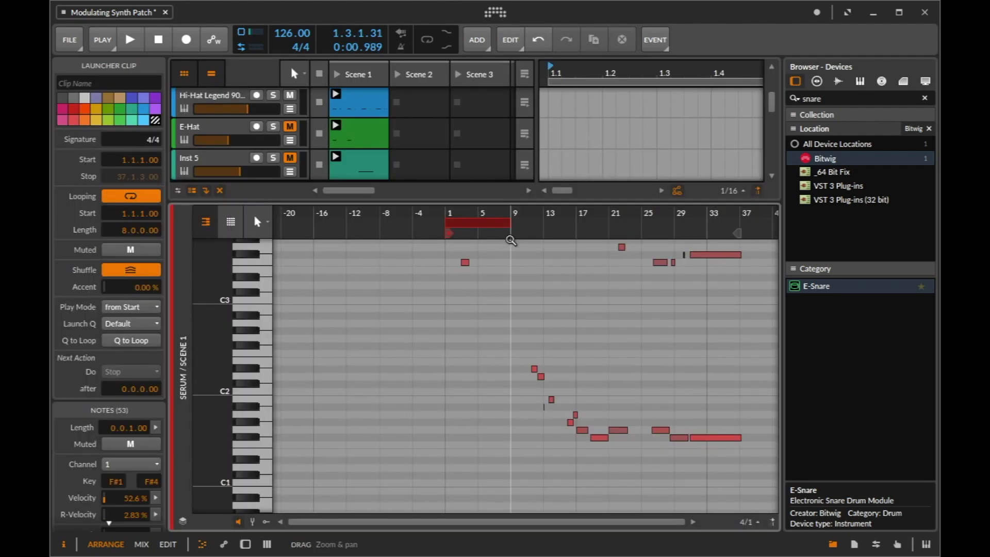
# Play the project and look through the notes of the Serum track's Scene 1 clip.
pyautogui.press('space')
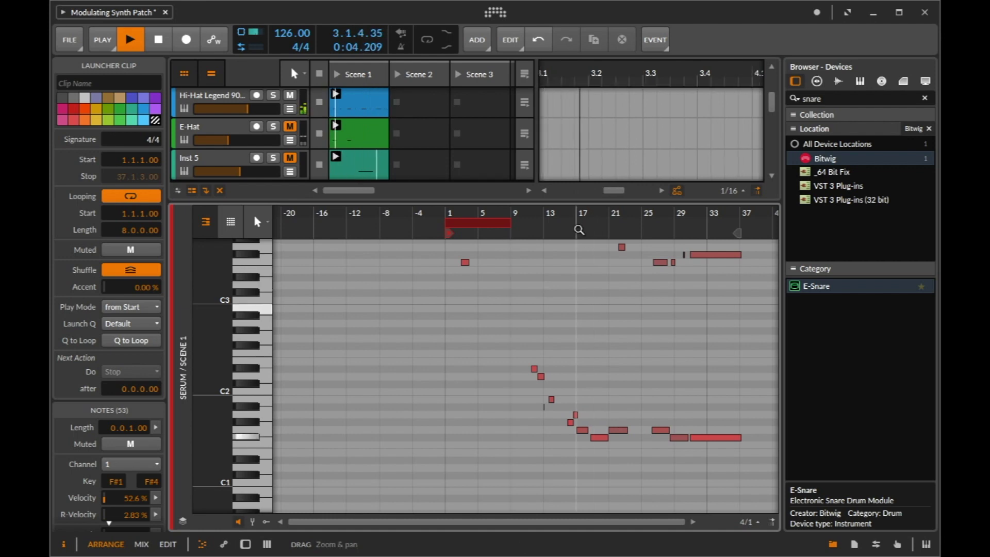
pyautogui.scroll(5, 580, 250)
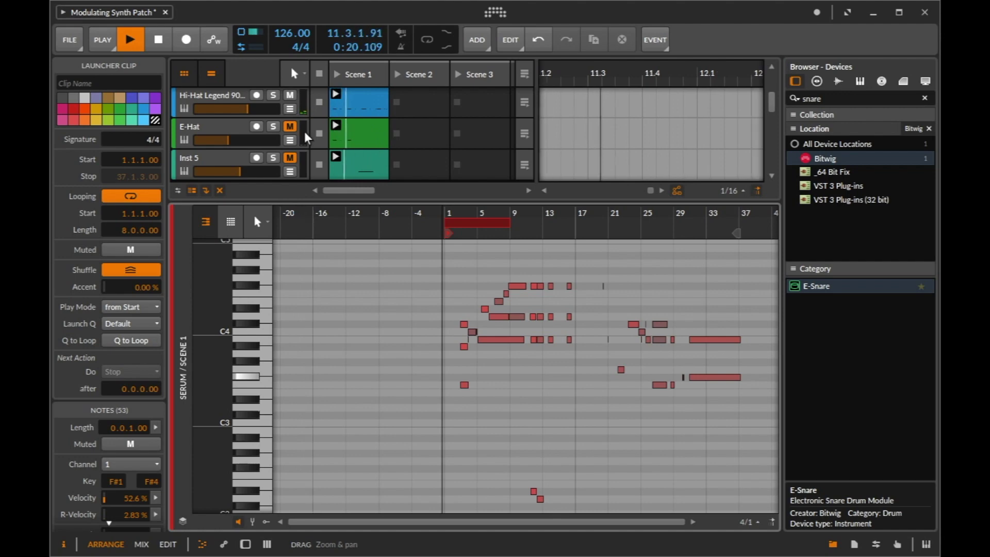
# Shorten the loop of the red Serum track's Scene 2 clip to a length of 16 bars.
pyautogui.scroll(-2, 306, 138)
pyautogui.scroll(-2, 305, 138)
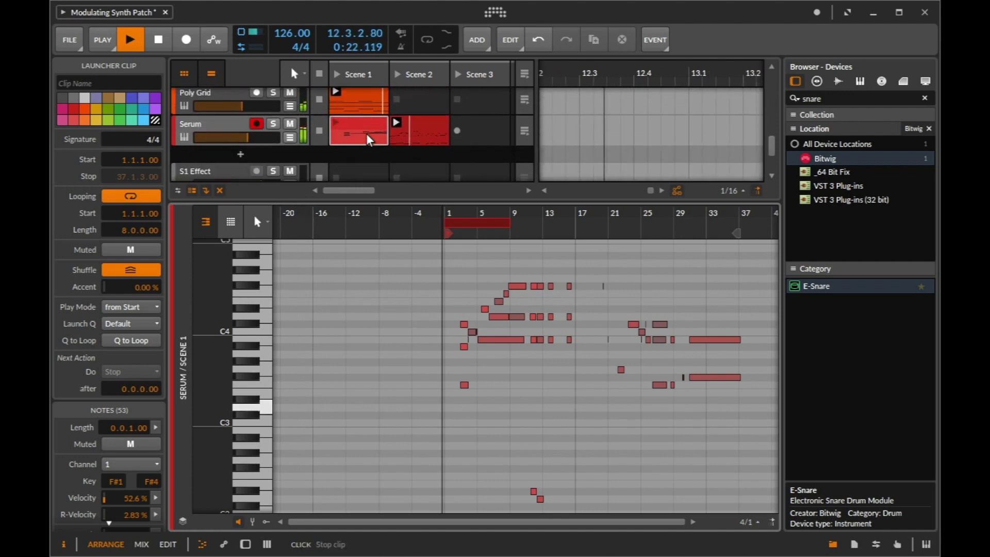
pyautogui.click(421, 141)
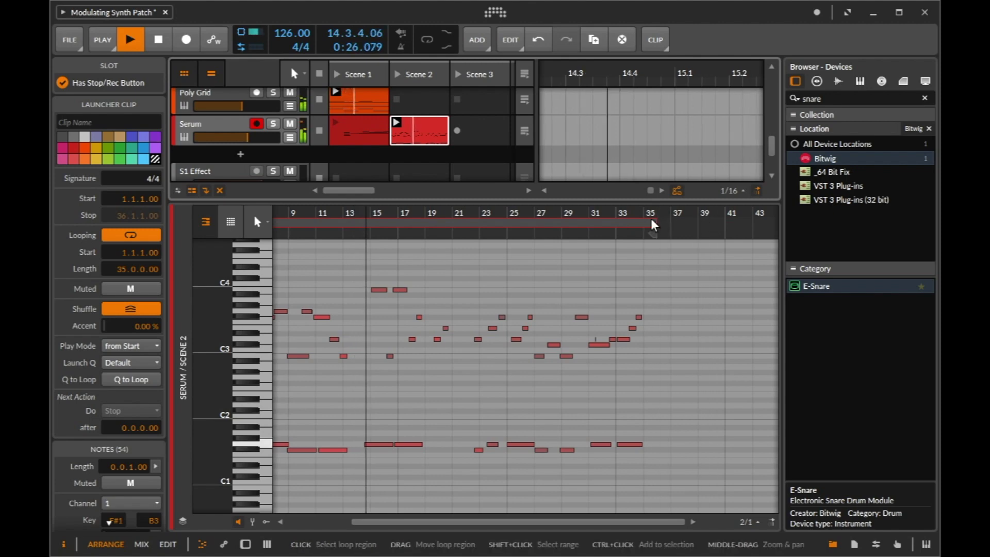
pyautogui.moveTo(652, 219); pyautogui.dragTo(398, 220)
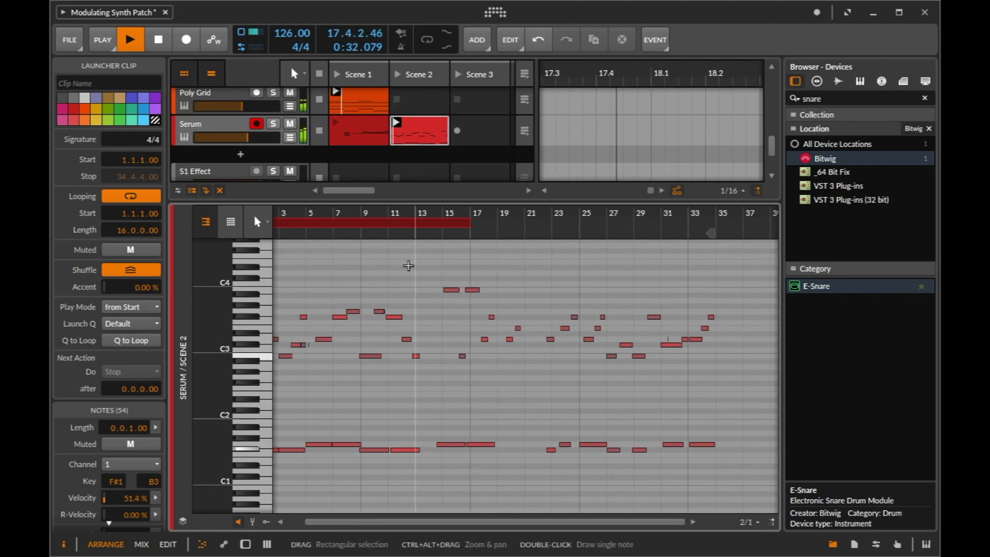
pyautogui.hscroll(-2, 359, 259)
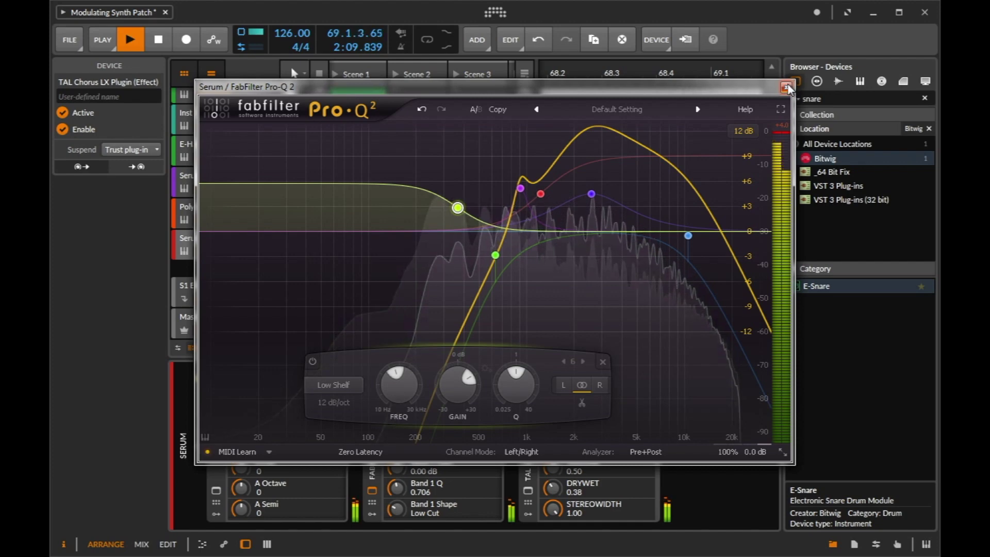
# Close Pro-Q 2, stop playback and lower the Serum plug-in's master volume to 50%.
pyautogui.click(787, 87)
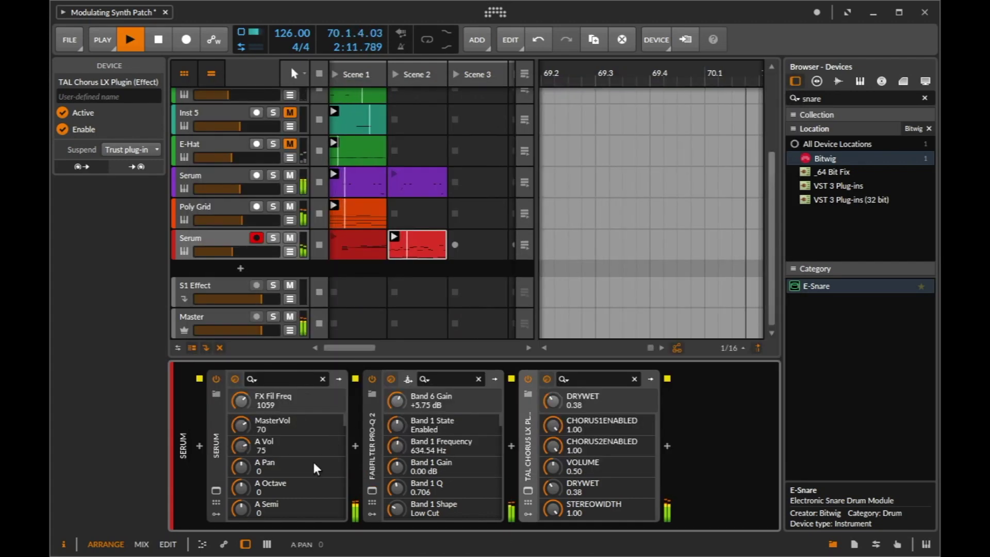
pyautogui.press('space')
pyautogui.click(215, 489)
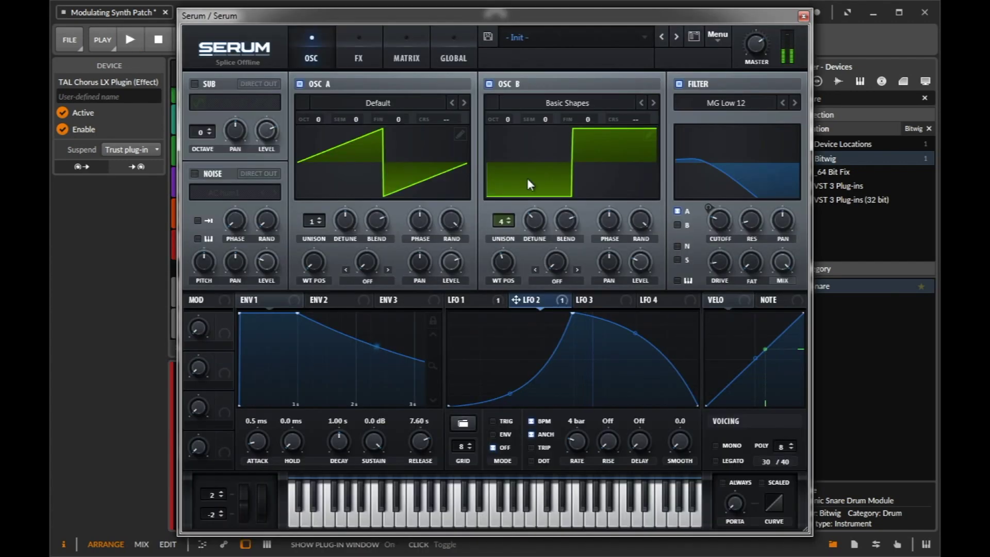
pyautogui.moveTo(750, 51)
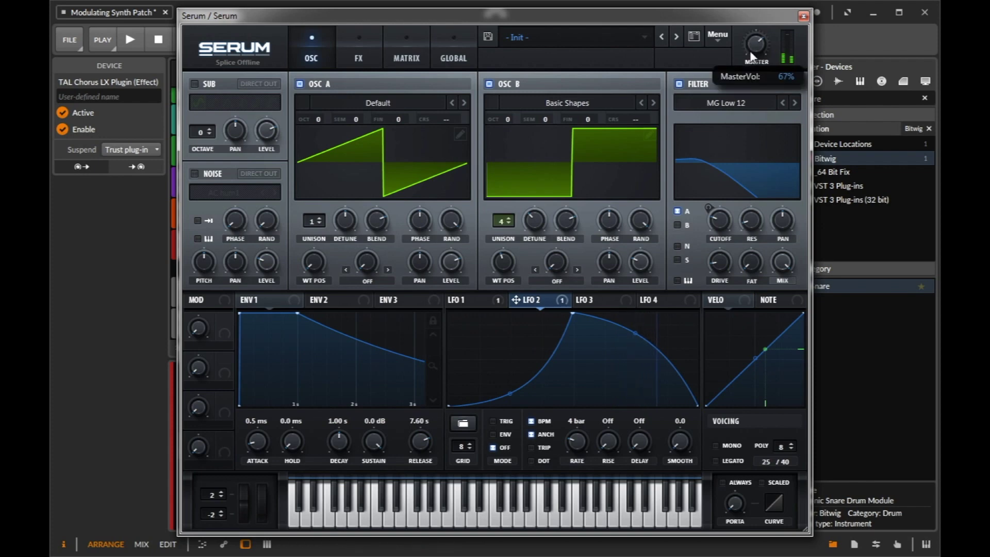
pyautogui.moveTo(746, 64); pyautogui.dragTo(744, 69)
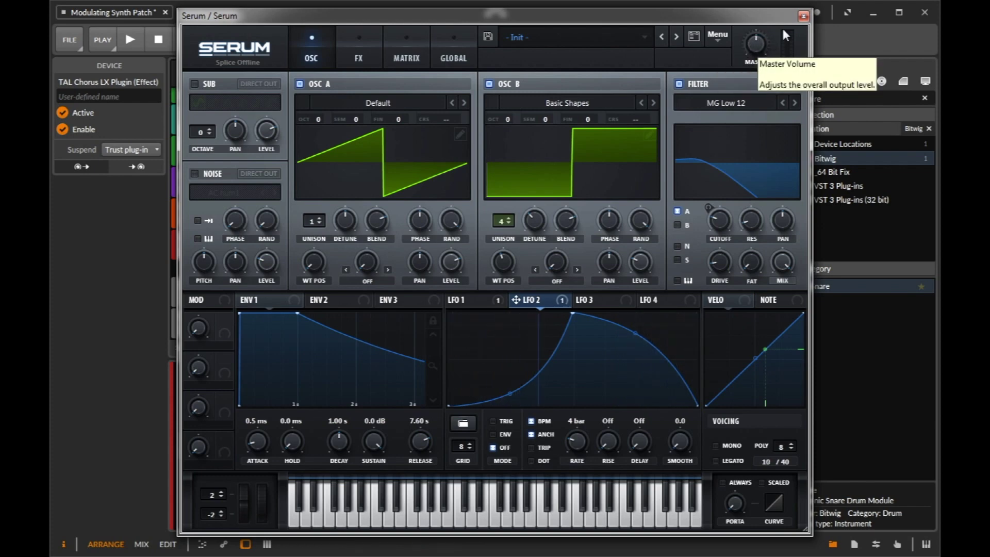
pyautogui.click(804, 16)
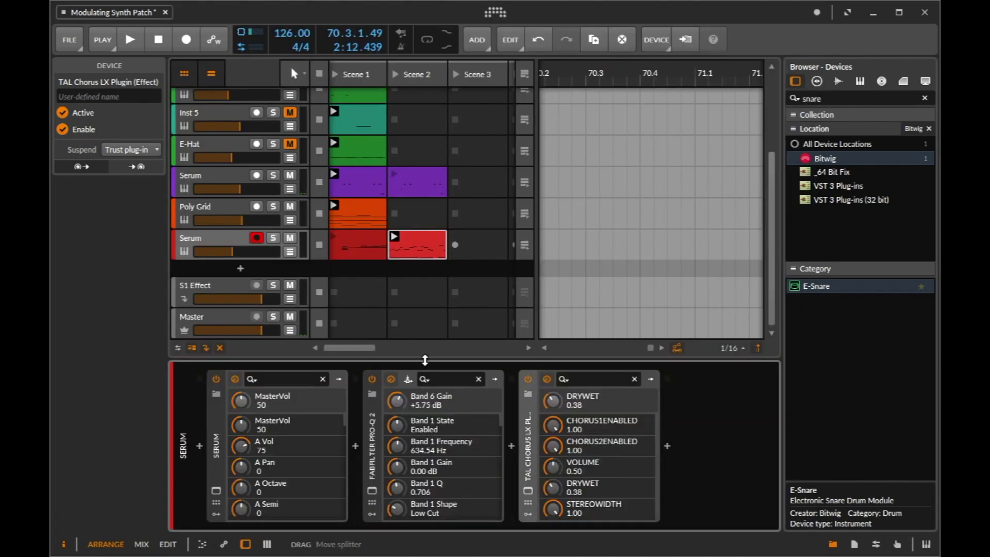
# Raise the red Serum track's volume during playback and check its signal in Pro-Q 2.
pyautogui.press('space')
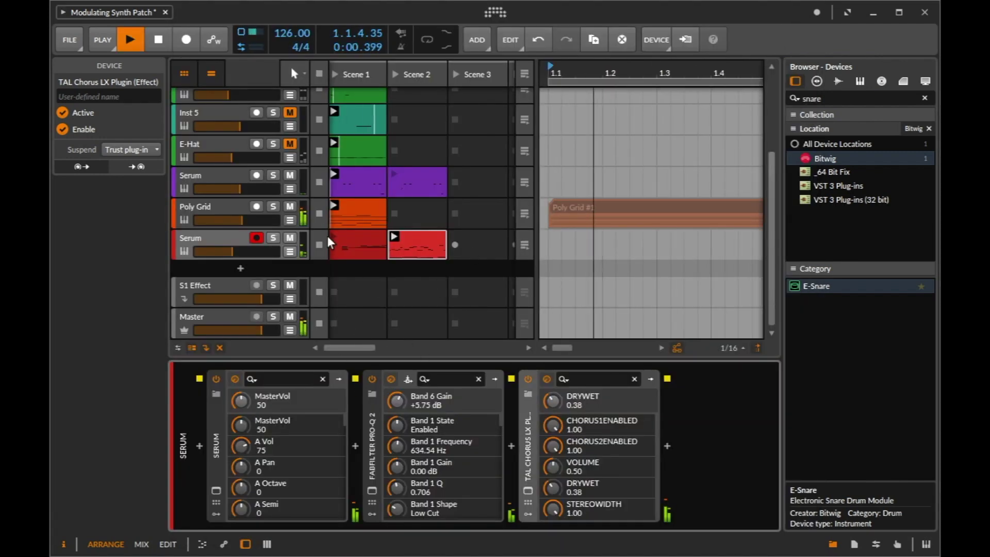
pyautogui.keyDown('ctrl'); pyautogui.click(234, 249); pyautogui.keyUp('ctrl')
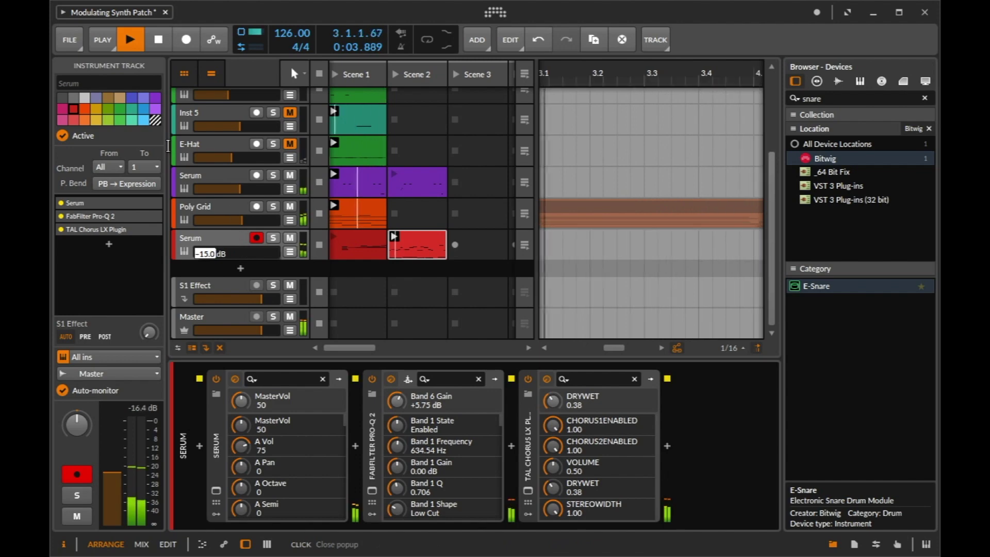
pyautogui.press('Return')
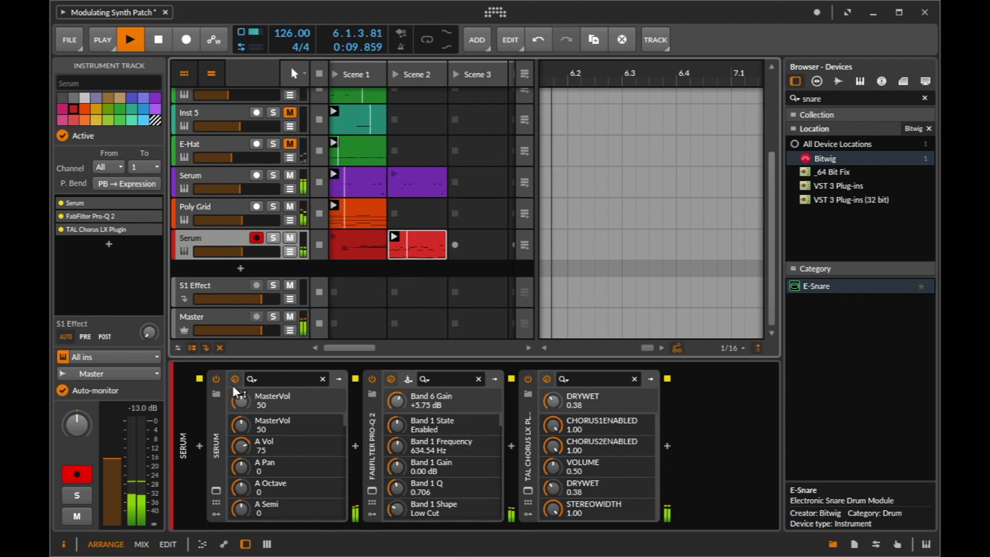
pyautogui.click(373, 489)
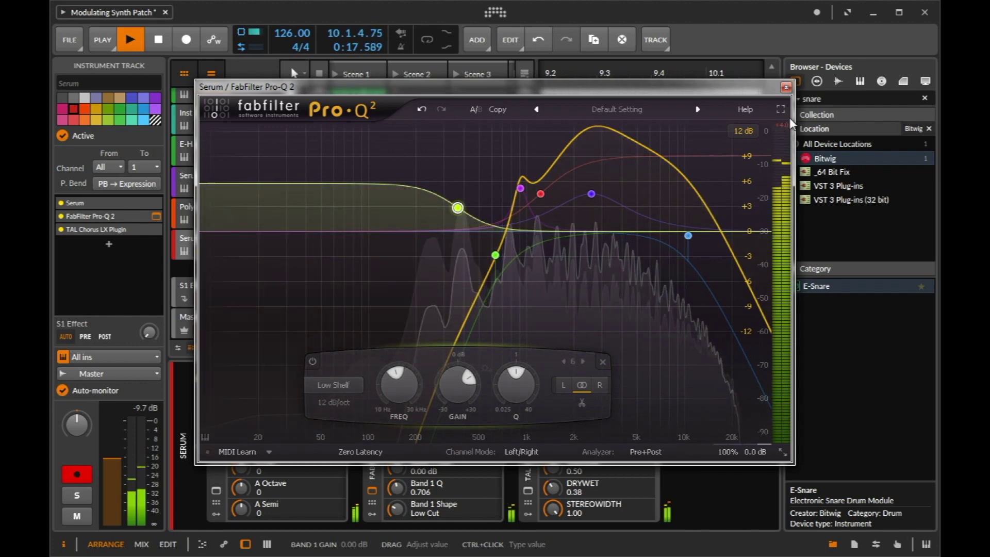
pyautogui.click(787, 88)
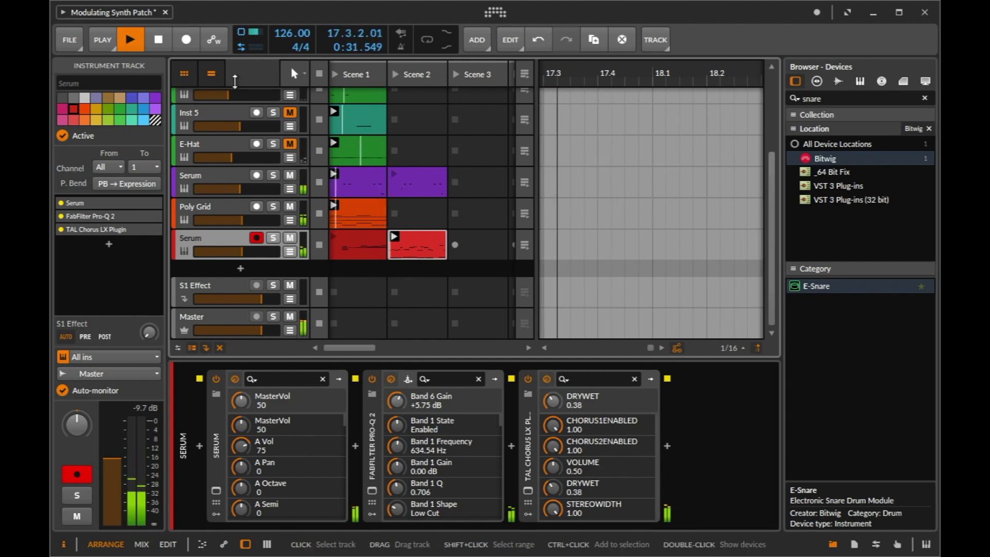
# Save the project while it plays, and stop playback.
pyautogui.click(78, 42)
pyautogui.click(82, 115)
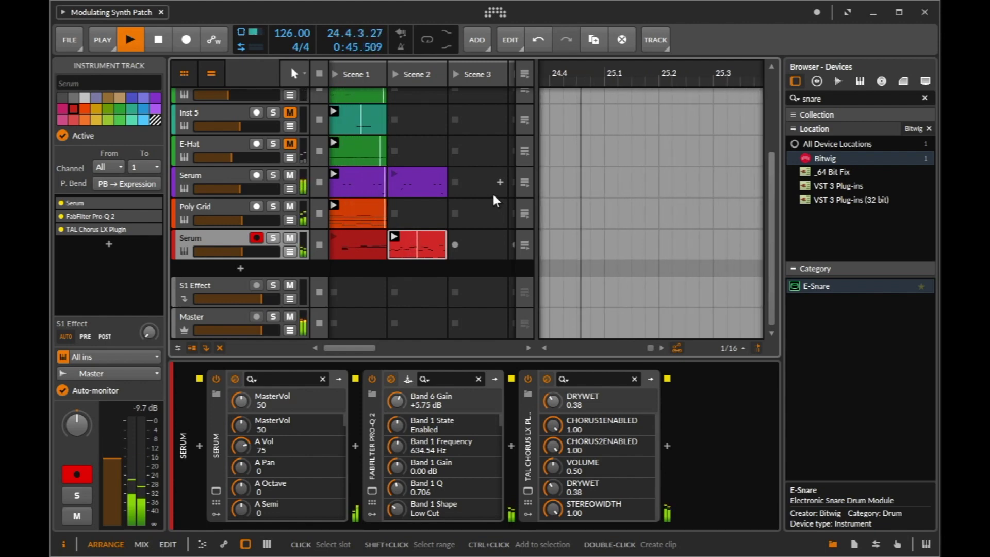
pyautogui.press('space')
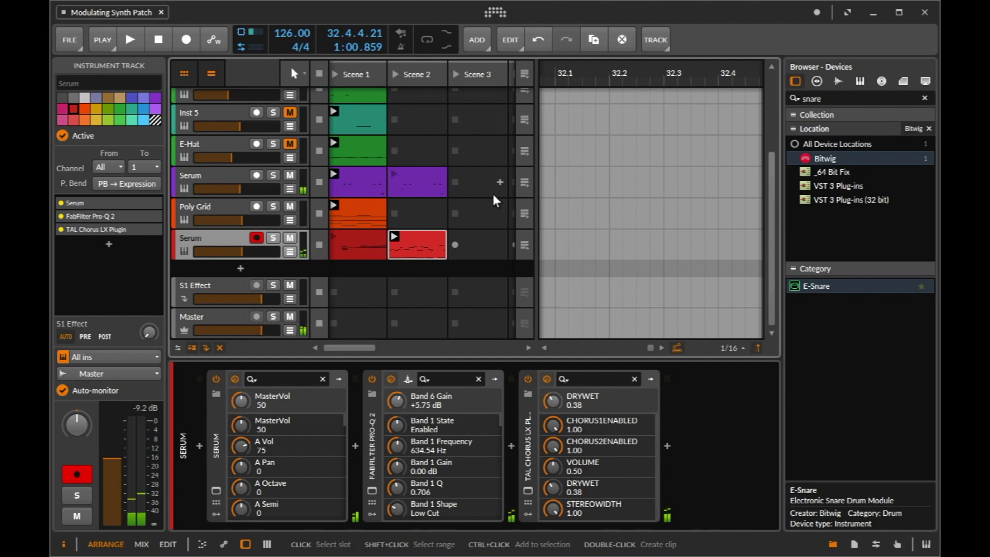
# Examine the Scene 1 clips of the purple Serum track and the Poly Grid track, playing the project briefly.
pyautogui.hscroll(1, 597, 141)
pyautogui.doubleClick(366, 181)
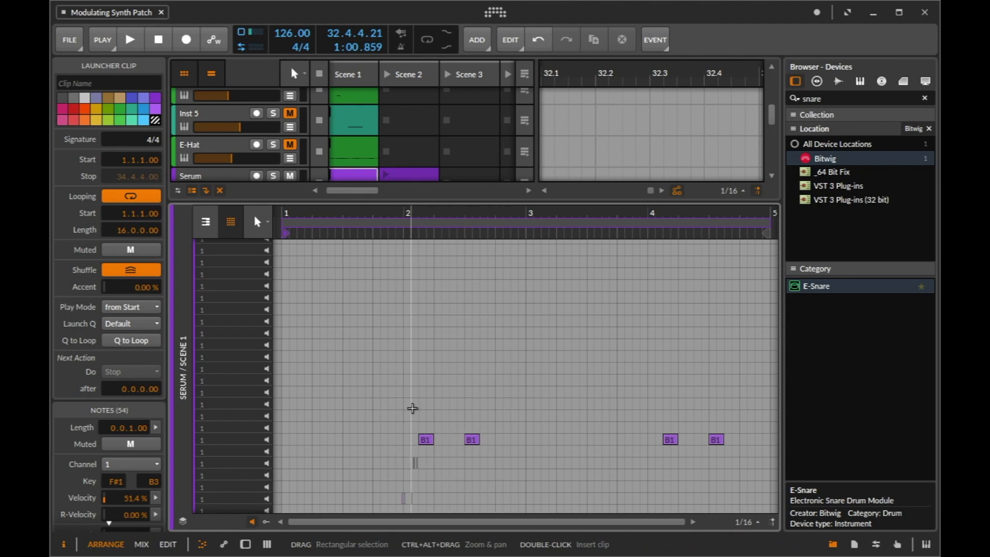
pyautogui.scroll(-1, 233, 148)
pyautogui.click(244, 135)
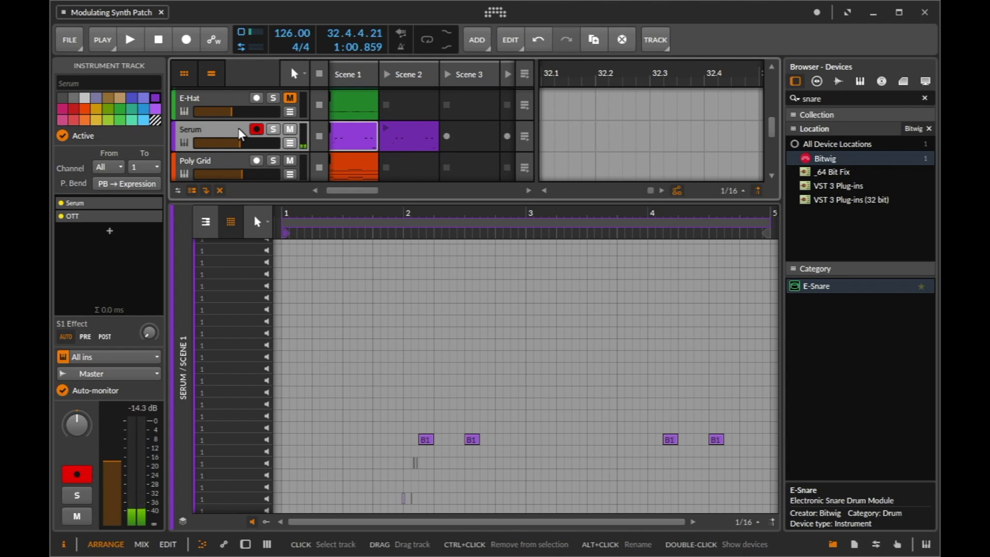
pyautogui.press('space')
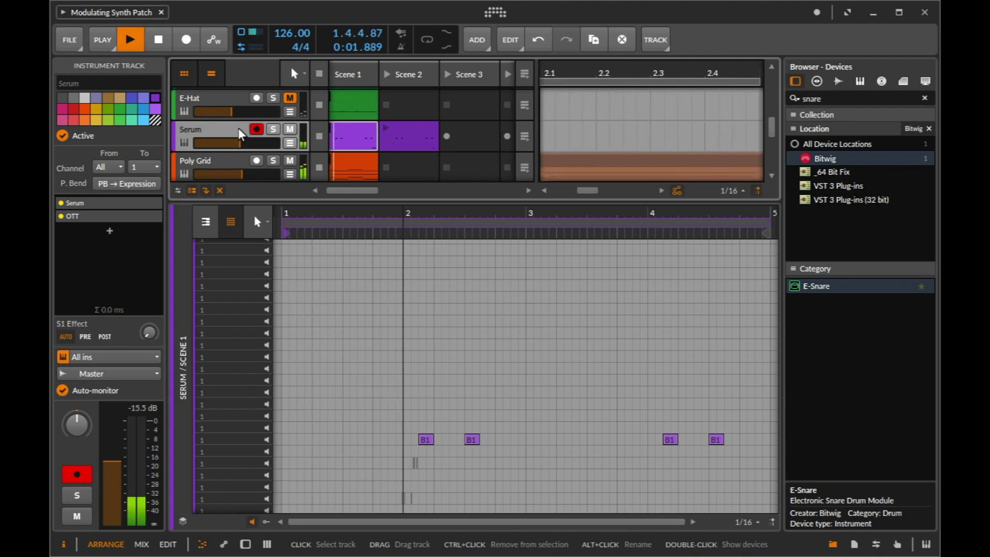
pyautogui.press('space')
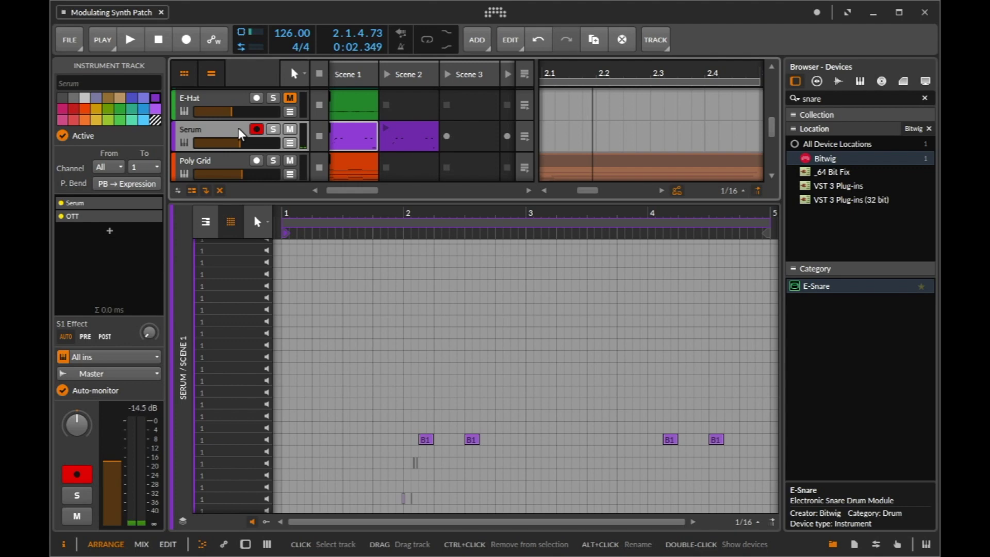
pyautogui.click(235, 165)
pyautogui.click(354, 167)
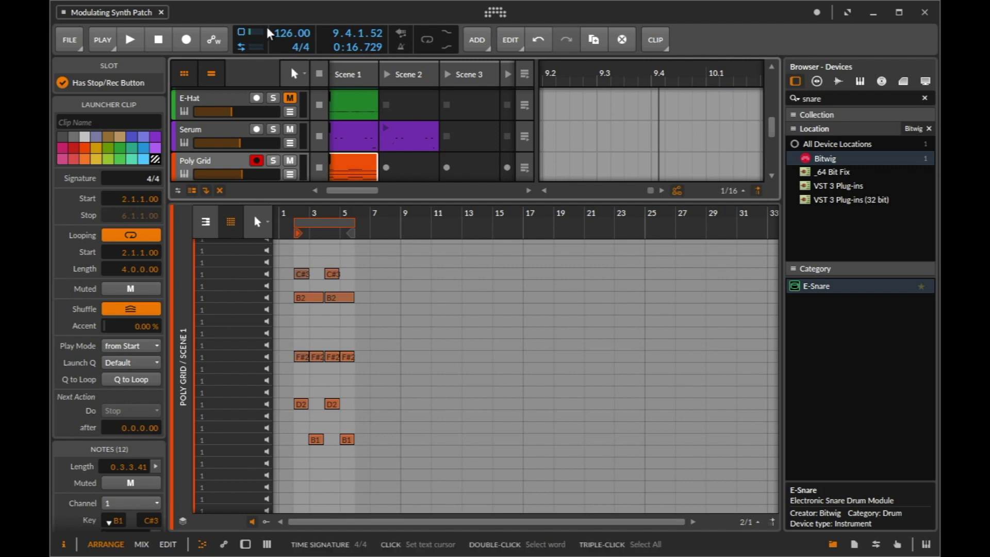
# Save the project again.
pyautogui.click(70, 40)
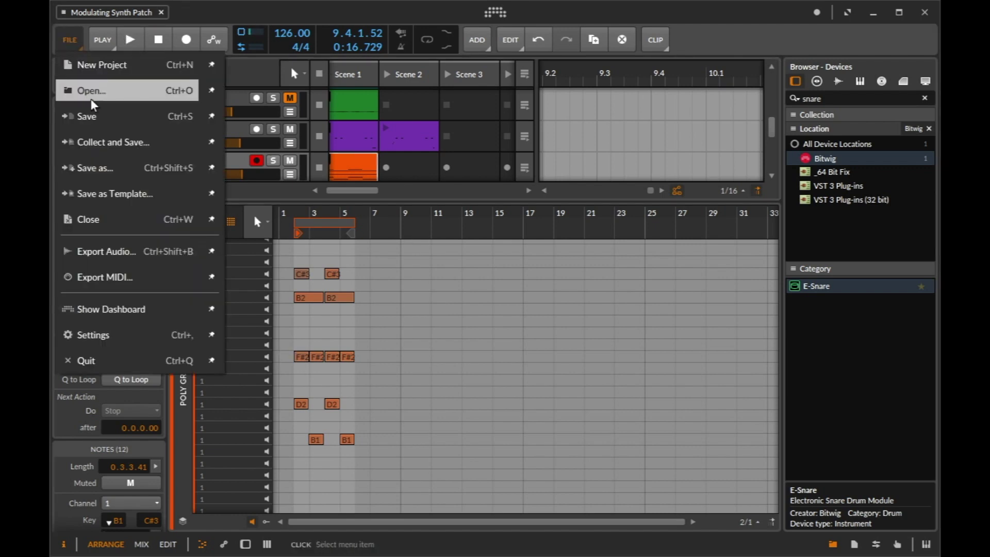
pyautogui.click(93, 114)
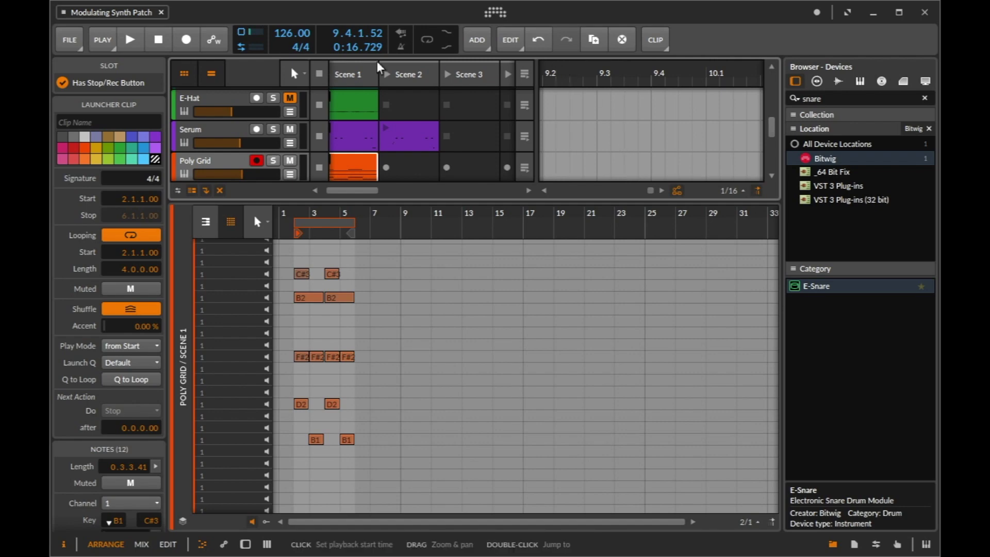
pyautogui.click(66, 46)
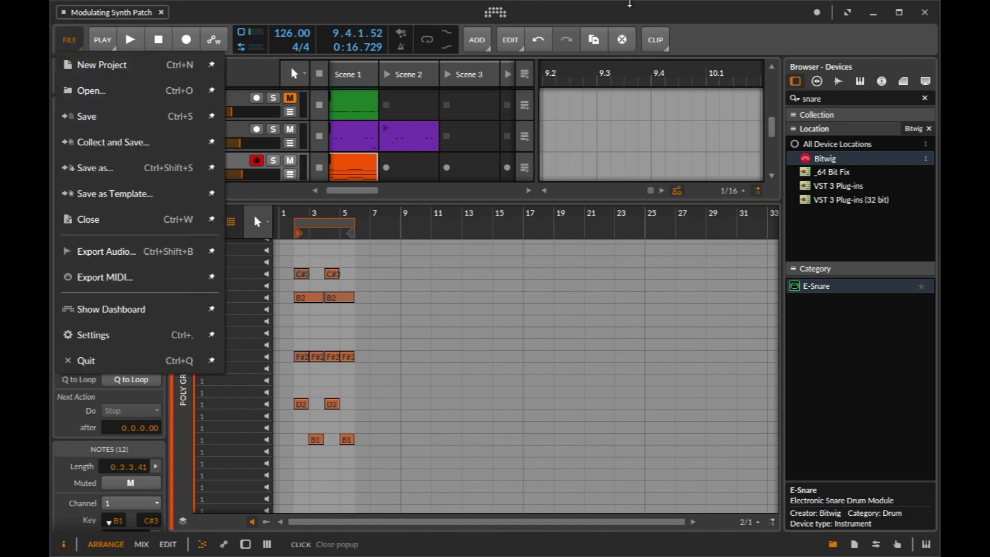
pyautogui.click(629, 5)
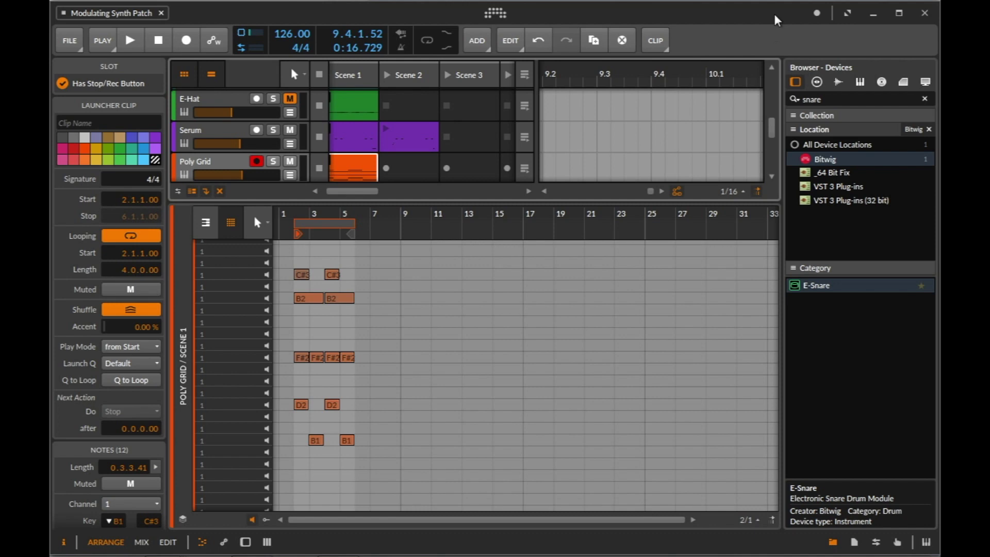
pyautogui.click(70, 41)
pyautogui.click(70, 41)
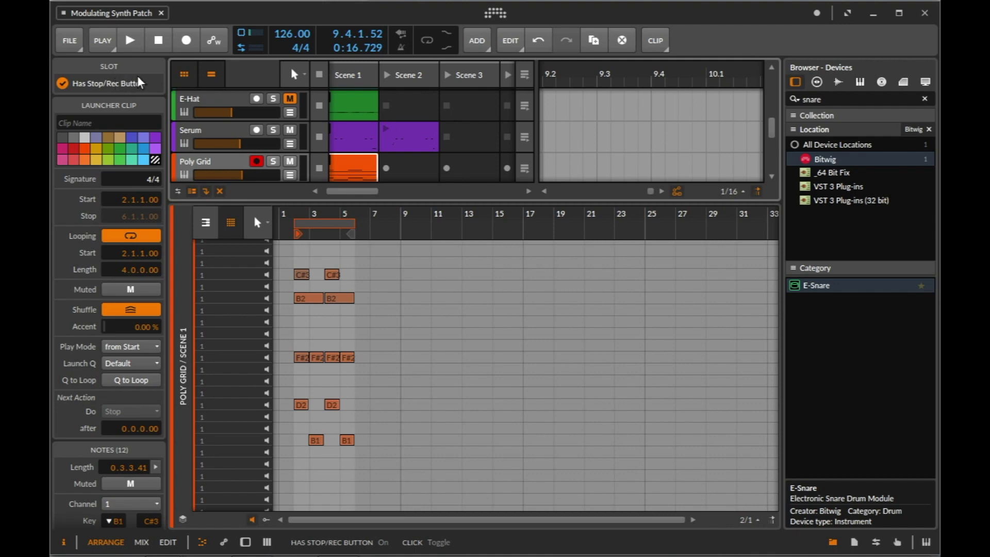
pyautogui.click(69, 40)
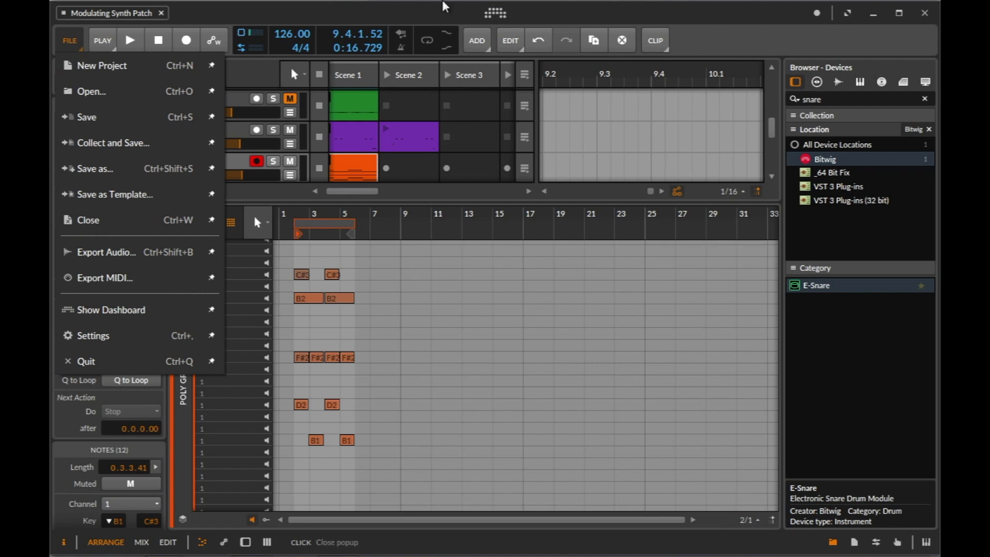
pyautogui.click(733, 25)
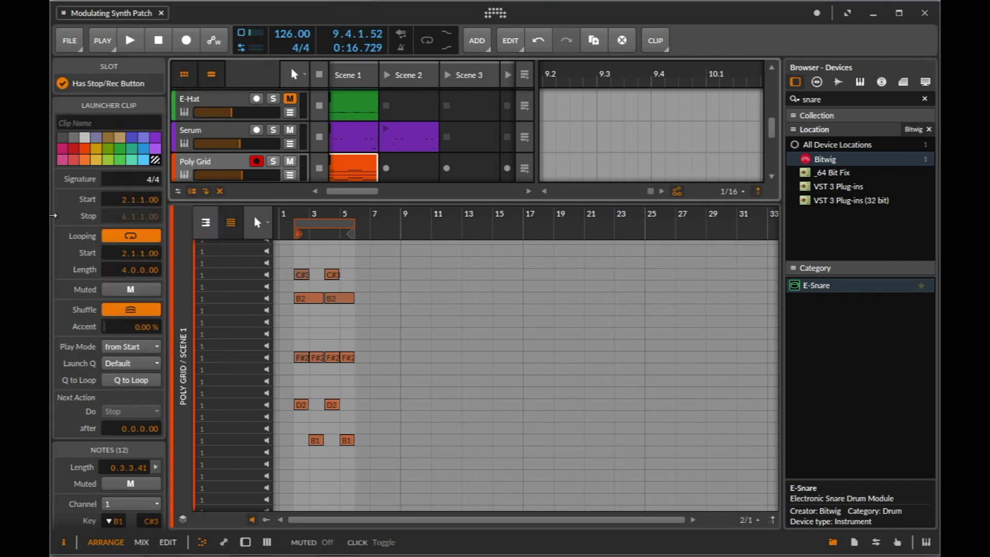
# Hide the clip launcher and enlarge the arranger timeline to show all instrument tracks.
pyautogui.scroll(2, 325, 142)
pyautogui.scroll(-3, 327, 147)
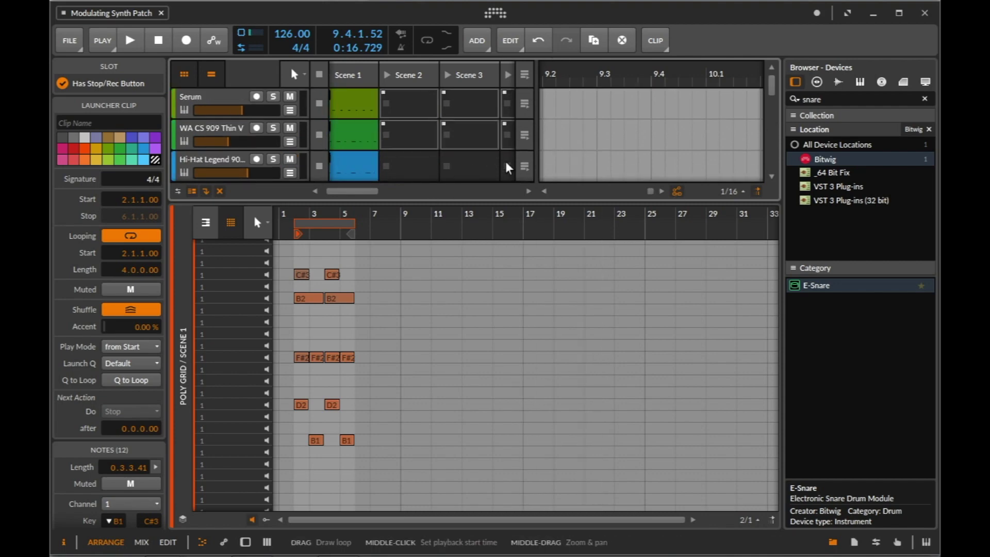
pyautogui.click(198, 95)
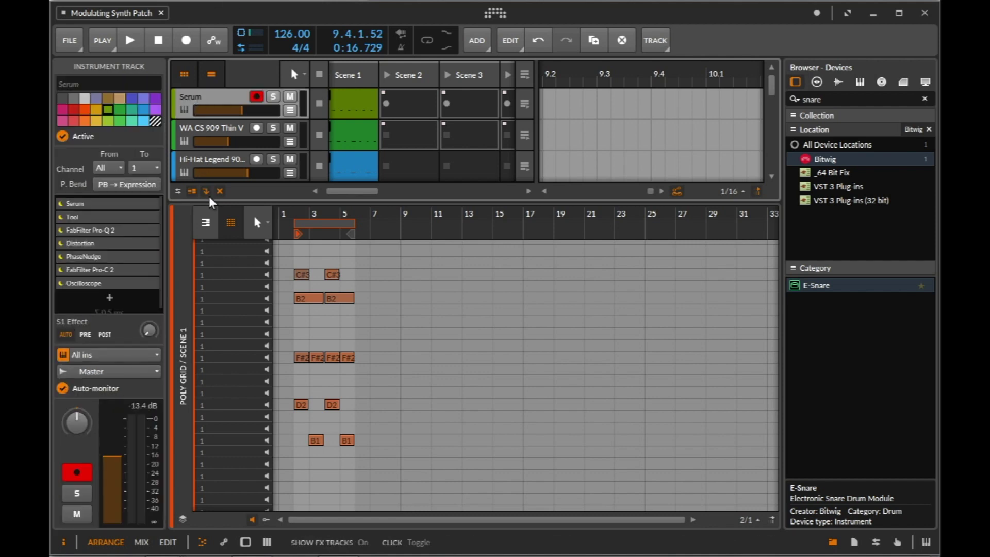
pyautogui.click(184, 74)
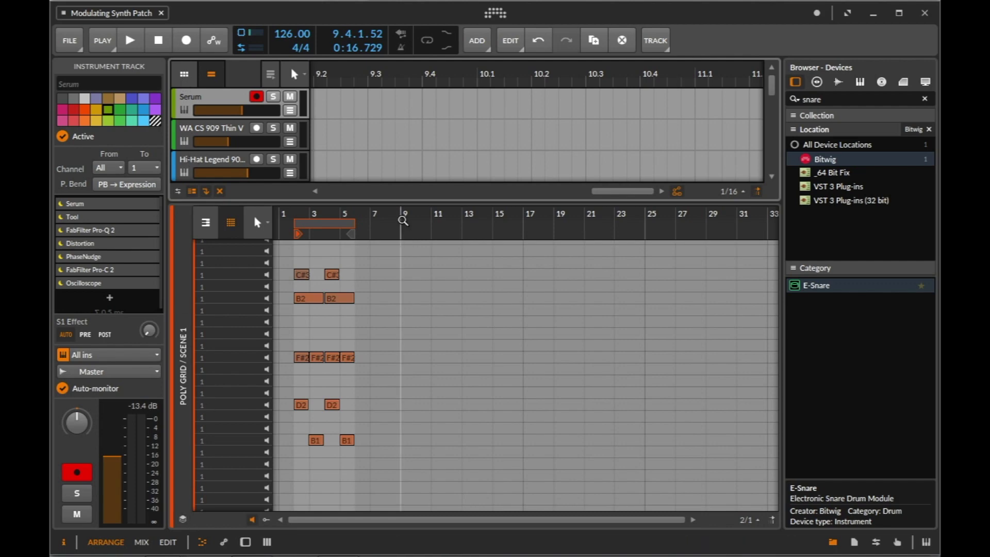
pyautogui.moveTo(405, 204); pyautogui.dragTo(405, 403)
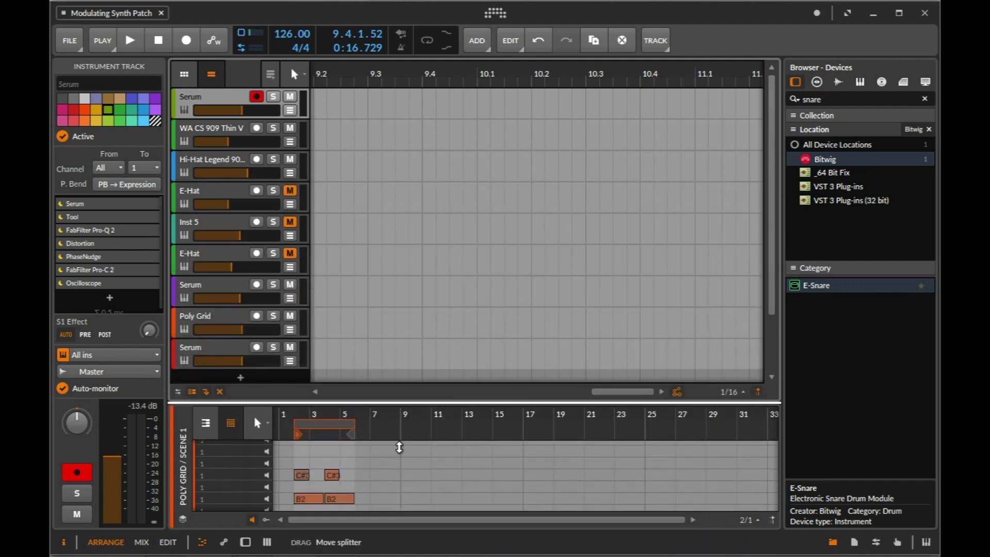
# Set the arrangement's playback start position to 1.1.1.00, at the beginning of the Poly Grid #1 clip.
pyautogui.click(370, 245)
pyautogui.hscroll(-8, 331, 127)
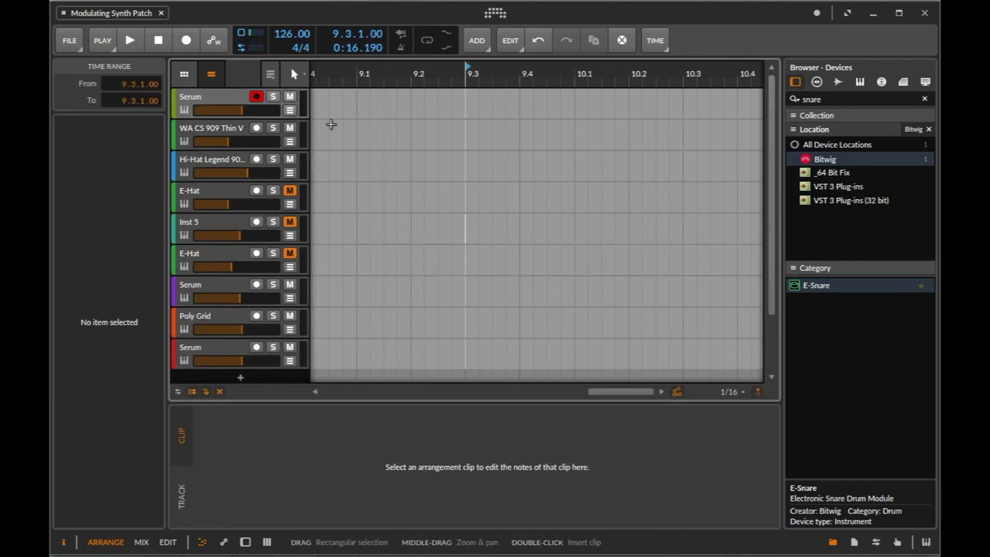
pyautogui.press('Escape')
pyautogui.hscroll(-10, 485, 149)
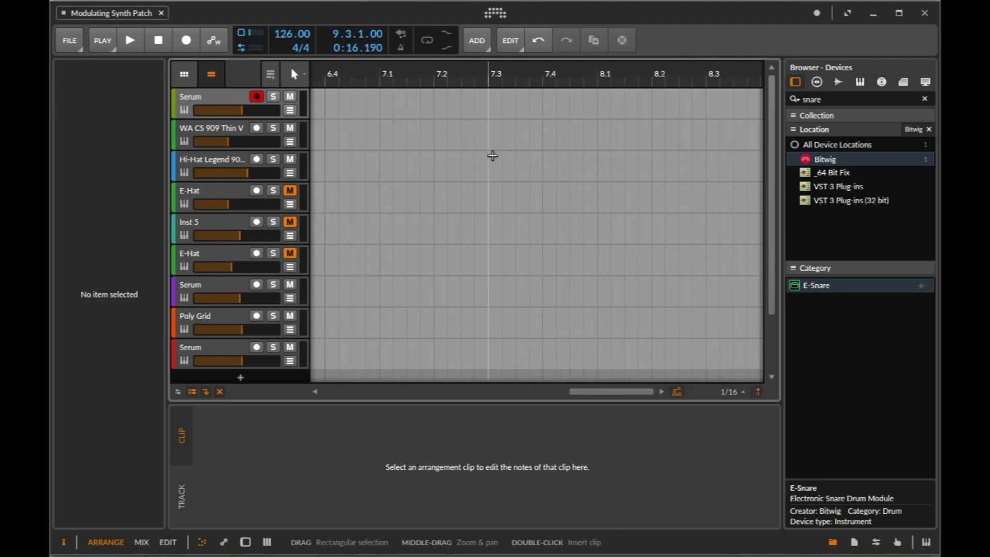
pyautogui.hscroll(-7, 496, 146)
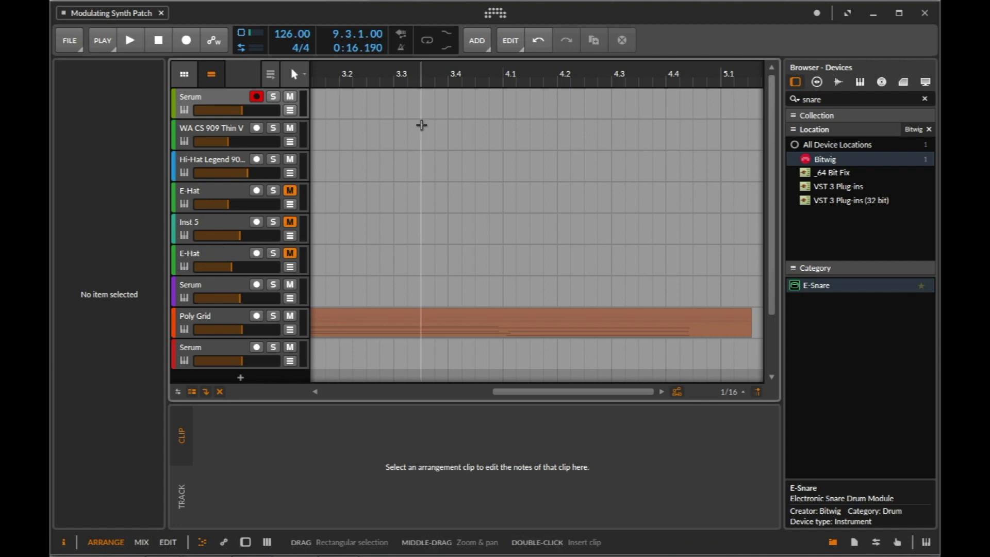
pyautogui.hscroll(-3, 450, 122)
pyautogui.hscroll(-4, 450, 122)
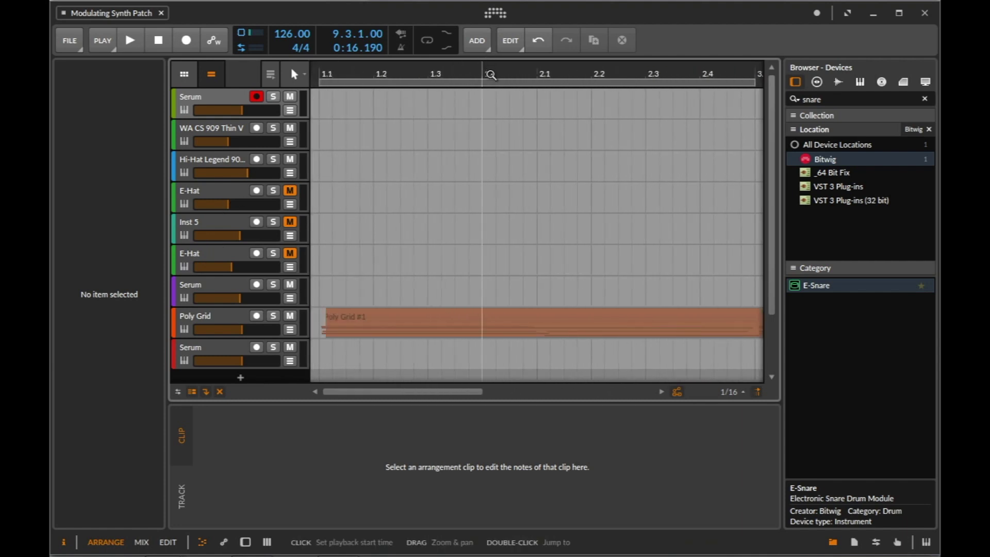
pyautogui.moveTo(496, 73); pyautogui.dragTo(343, 50)
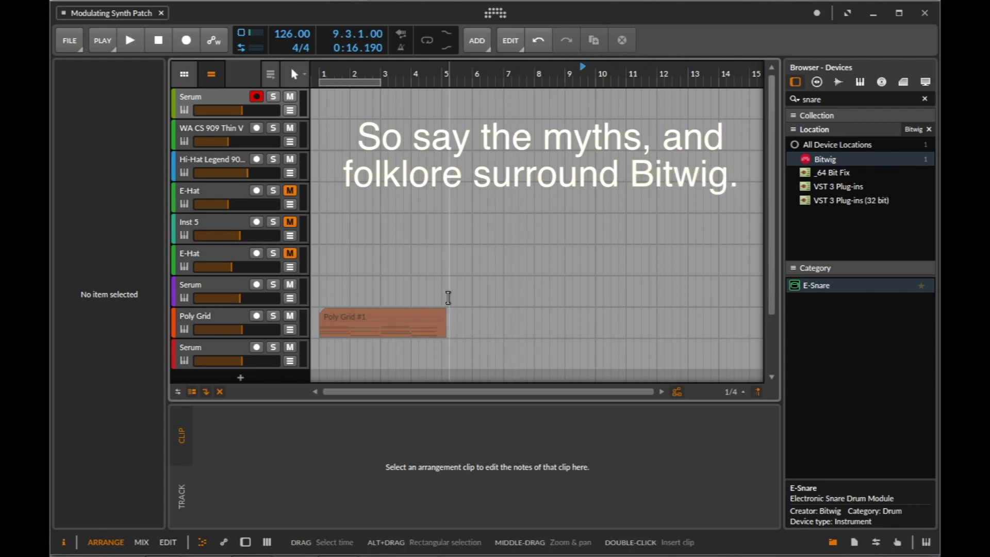
pyautogui.scroll(-2, 447, 299)
pyautogui.scroll(2, 446, 298)
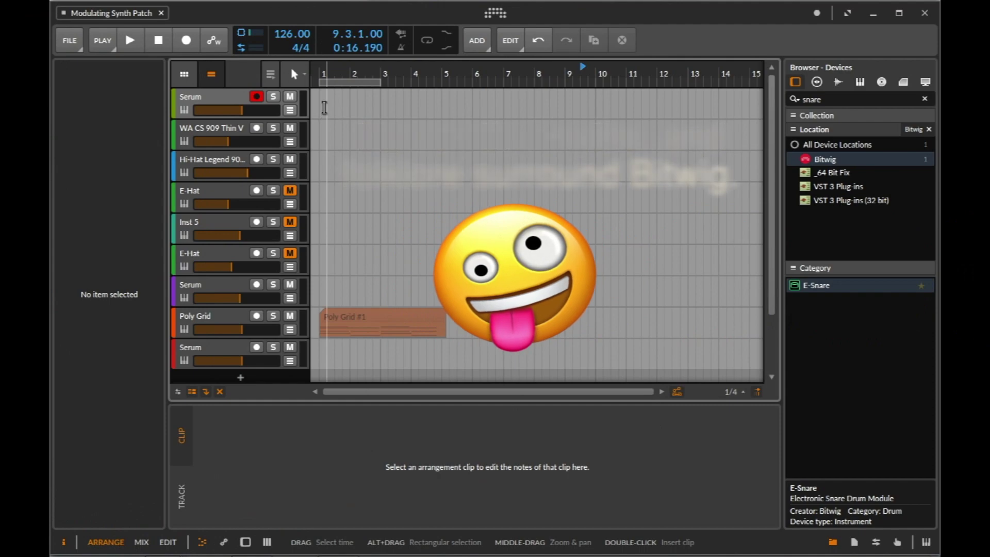
pyautogui.click(319, 114)
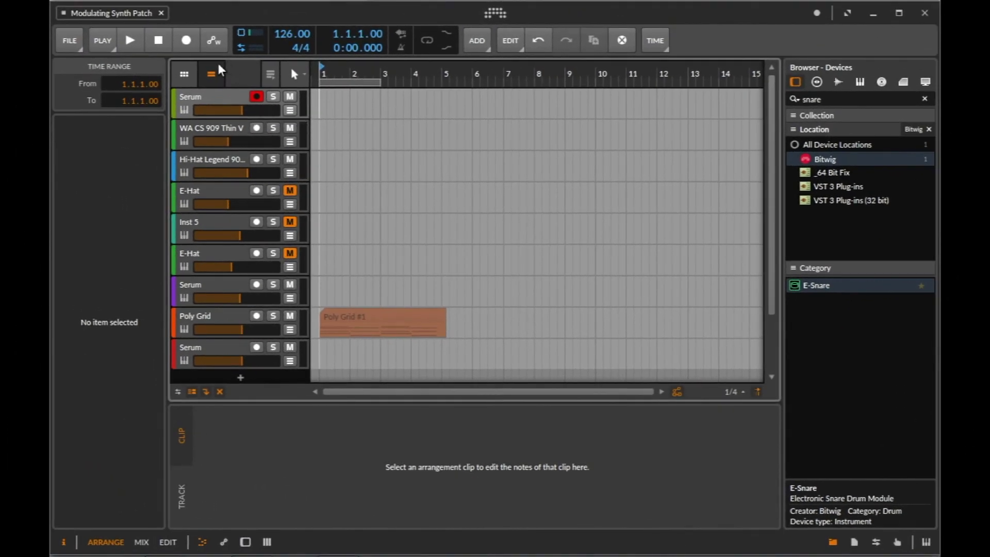
# Look through the clip launcher, mixer, device, automation and detail editor panels of the Arrange layout, ending with all of them hidden.
pyautogui.click(184, 74)
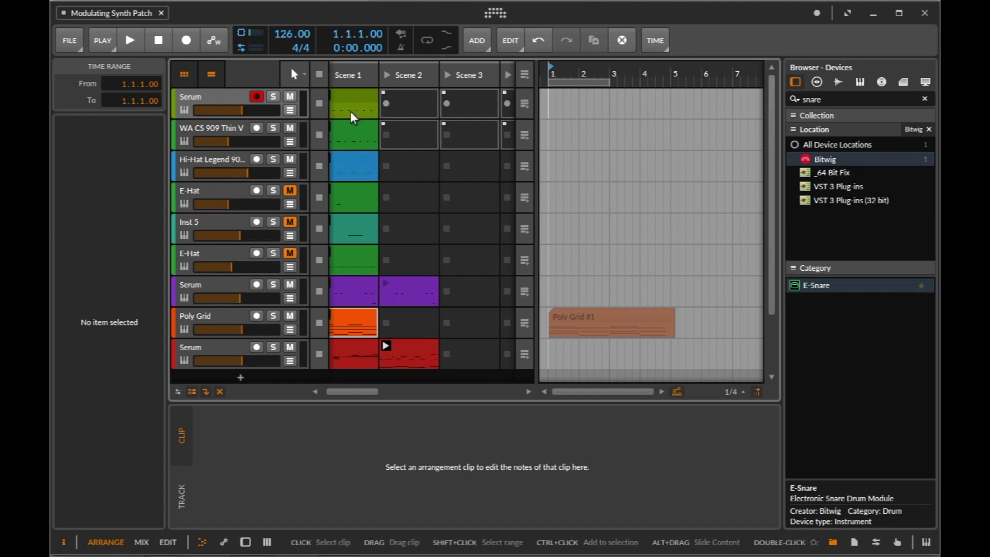
pyautogui.click(184, 74)
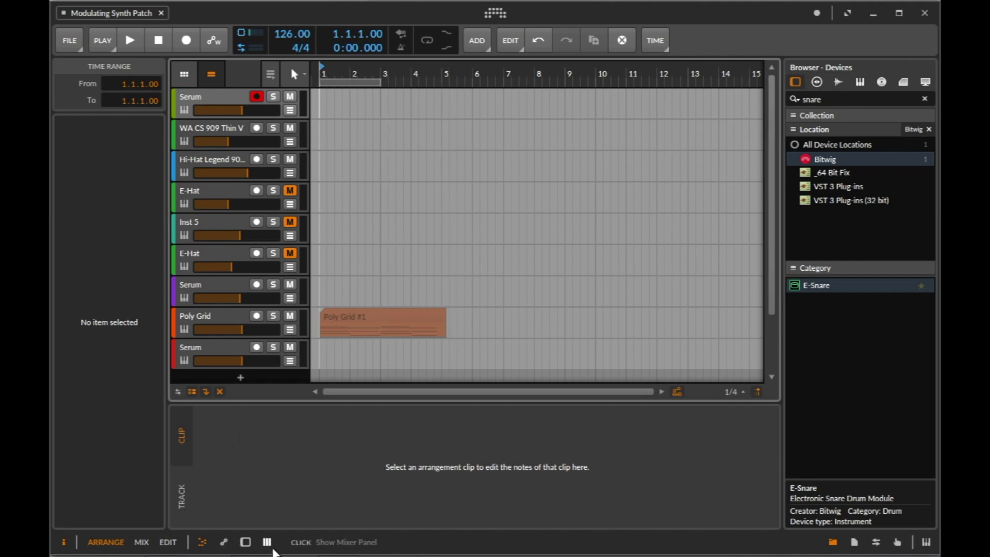
pyautogui.click(269, 547)
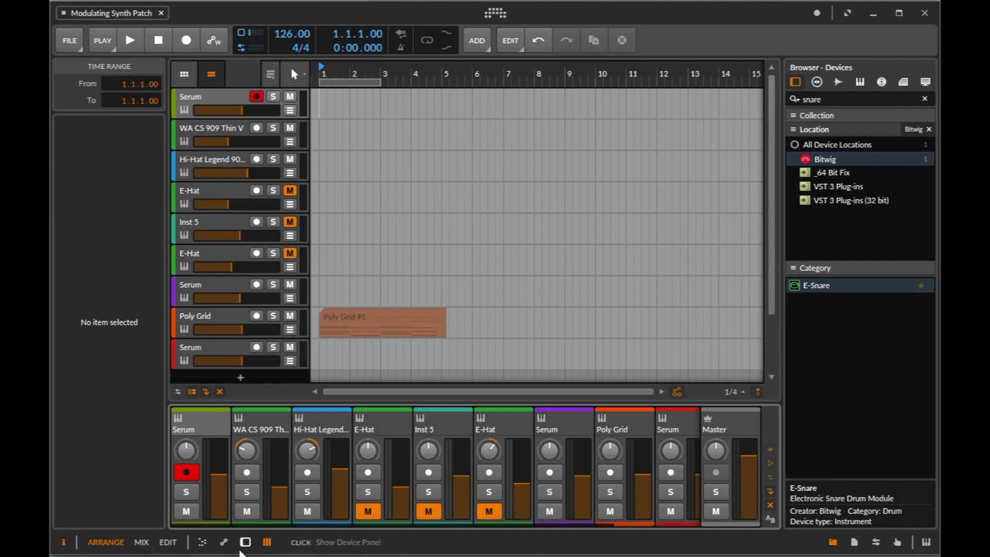
pyautogui.click(246, 545)
pyautogui.click(246, 545)
pyautogui.click(246, 544)
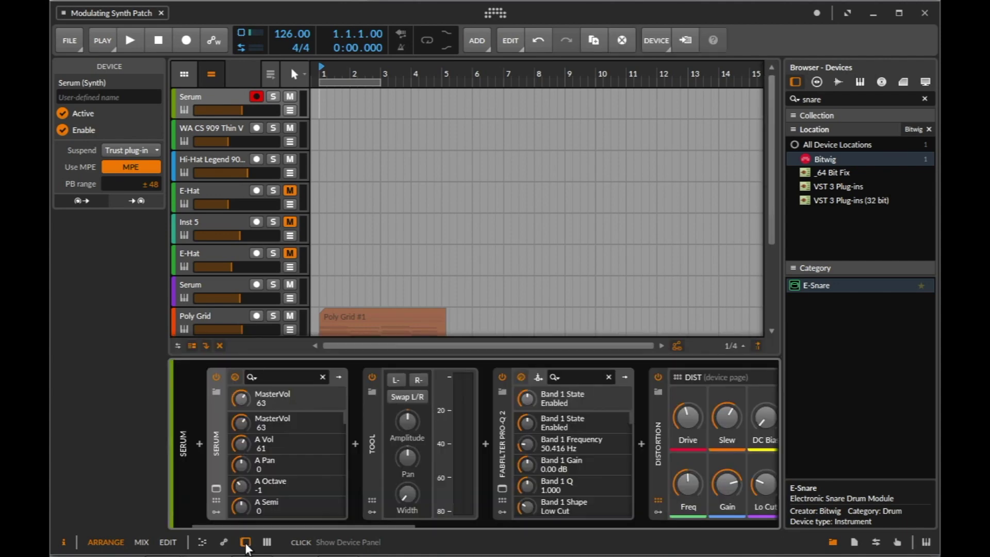
pyautogui.click(223, 542)
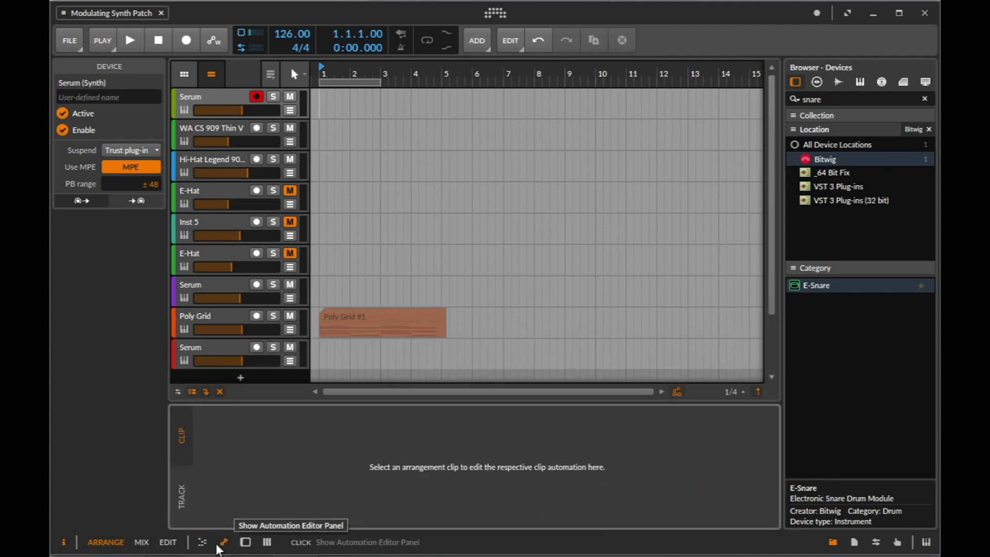
pyautogui.click(219, 543)
pyautogui.click(202, 544)
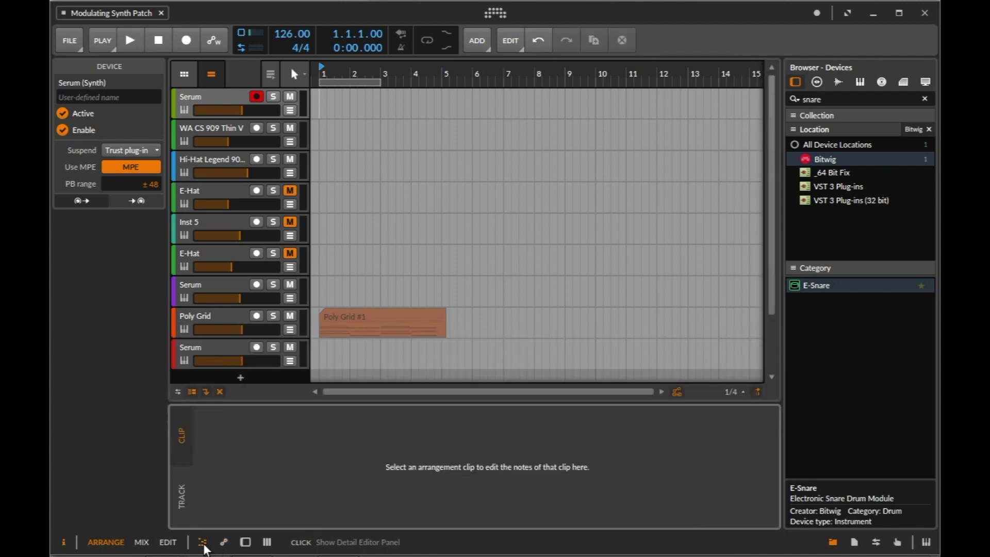
pyautogui.click(202, 544)
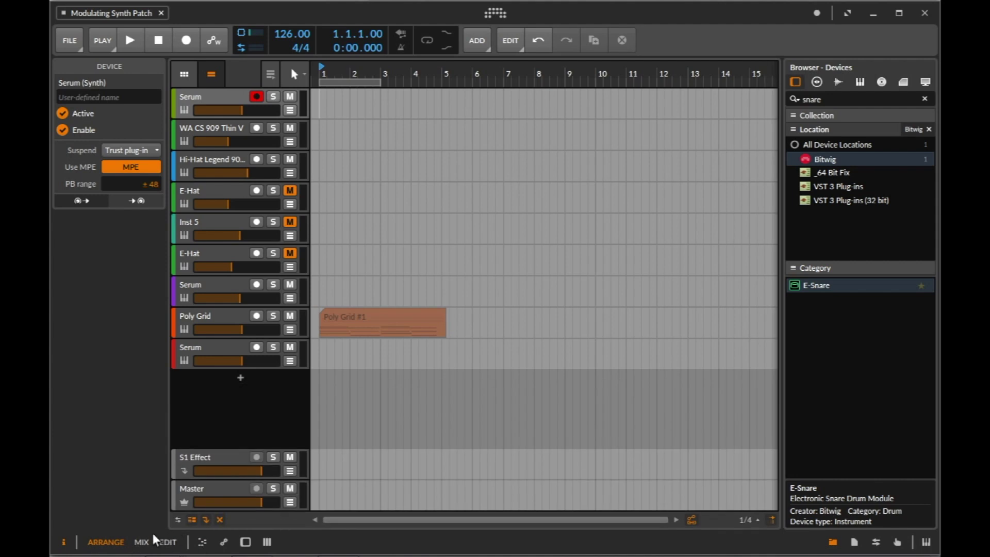
# Examine the Mix layout with and without its detail editor, view the Edit layout, and return to the Arrange layout.
pyautogui.click(141, 542)
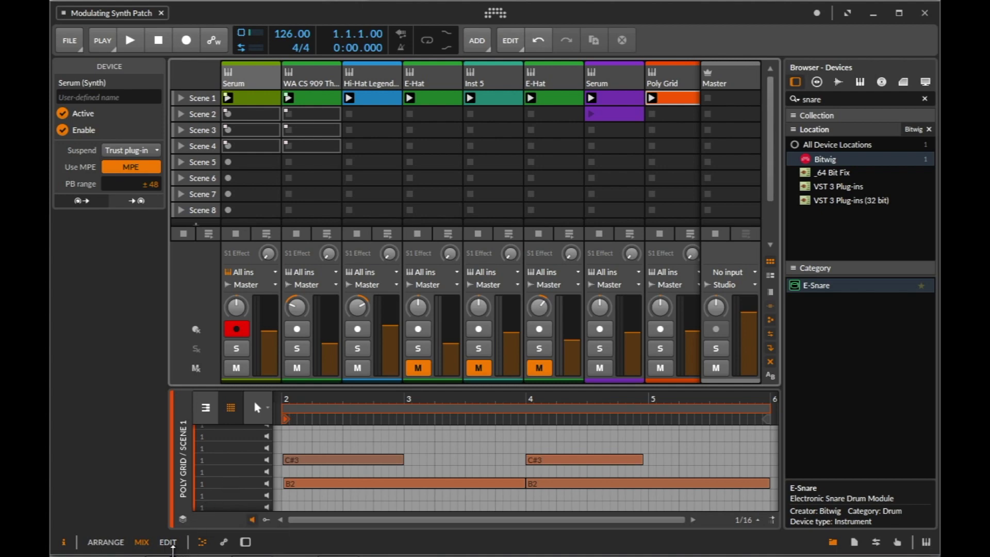
pyautogui.click(201, 545)
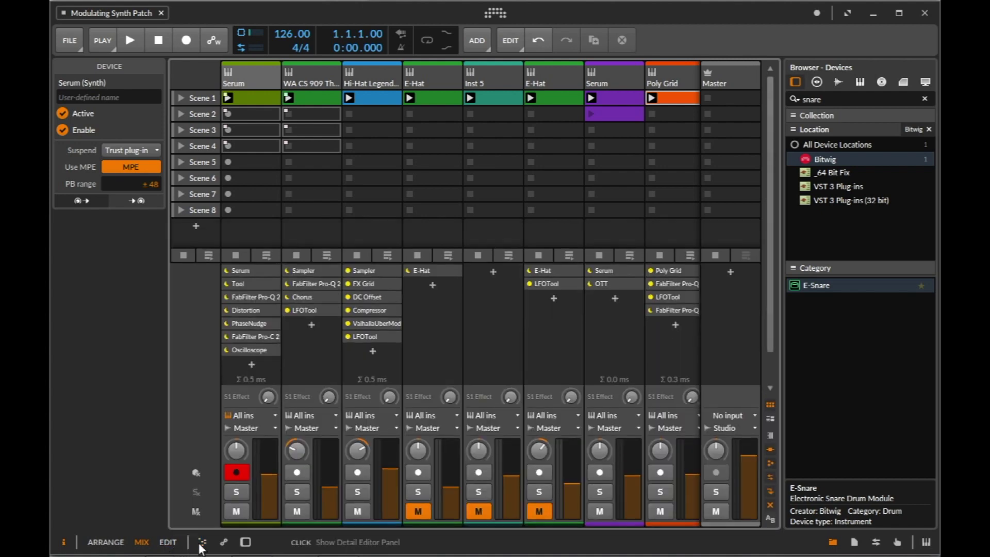
pyautogui.click(201, 547)
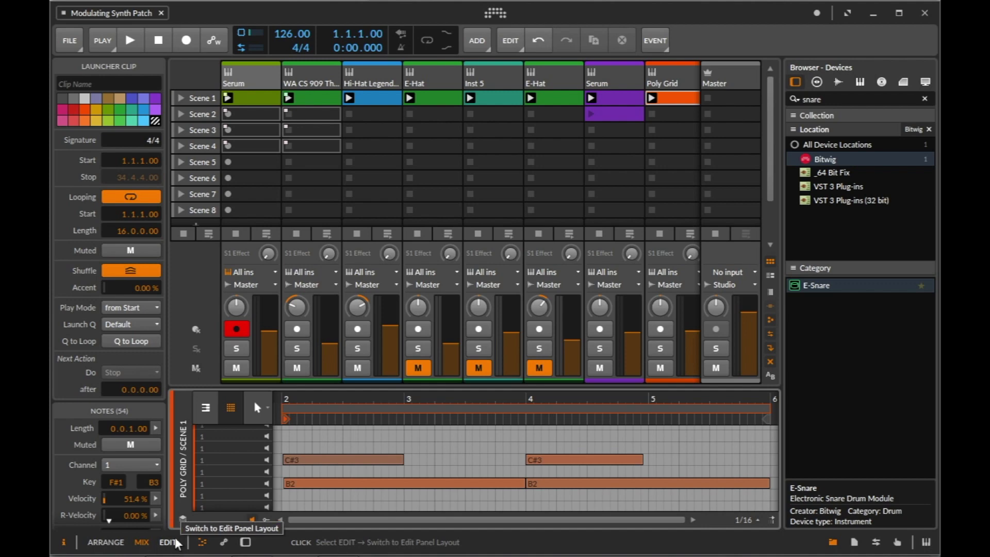
pyautogui.click(175, 542)
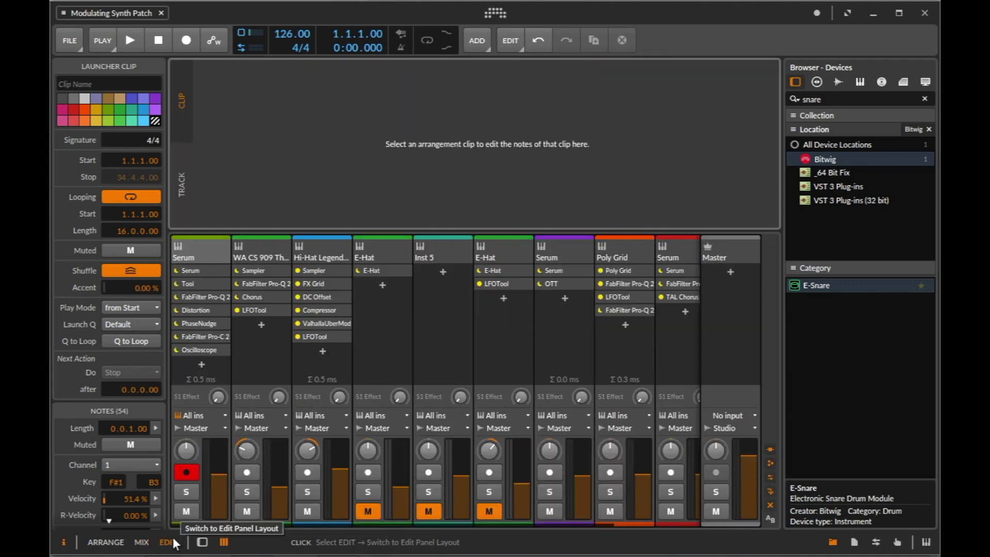
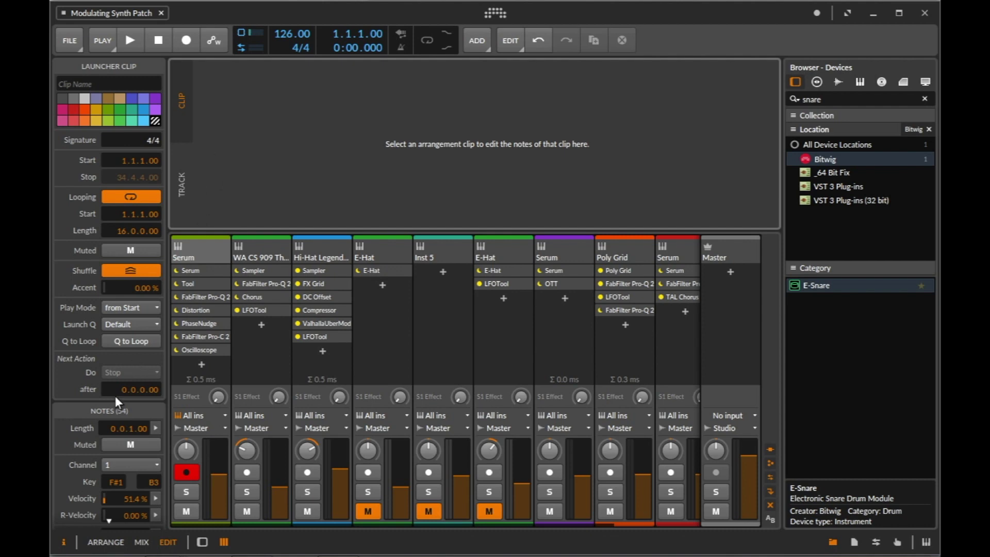
pyautogui.click(107, 543)
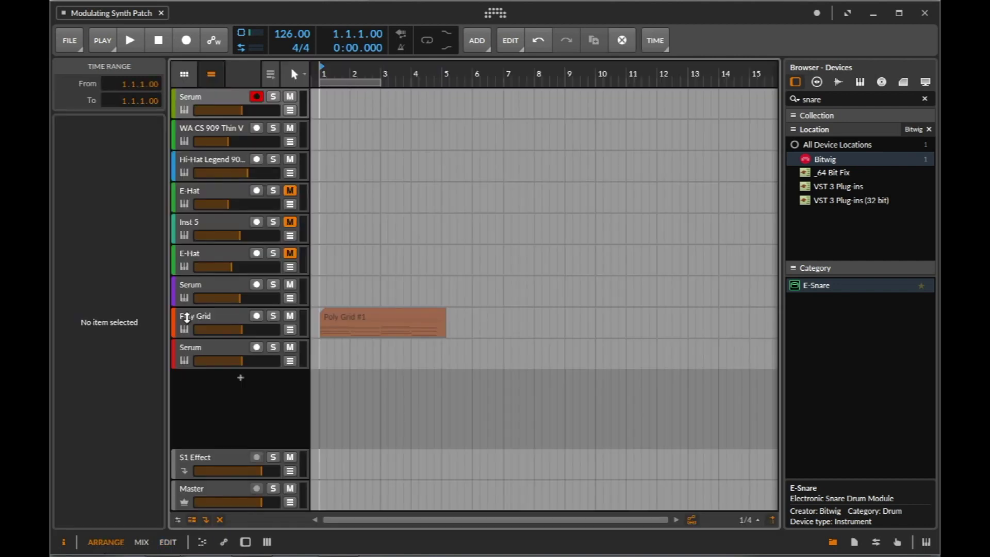
# Add a new instrument track below the red Serum track and load the Poly Grid device on it.
pyautogui.click(253, 424)
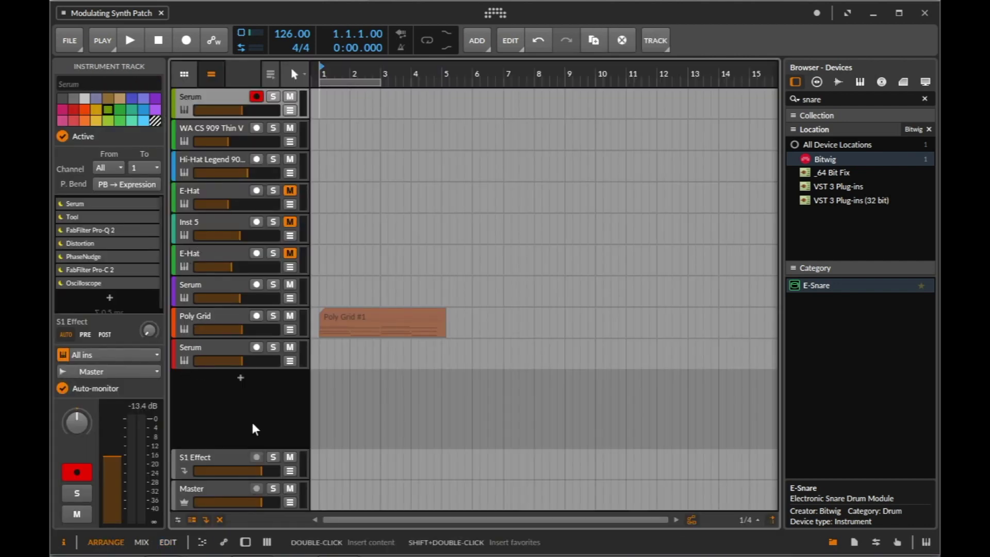
pyautogui.doubleClick(241, 382)
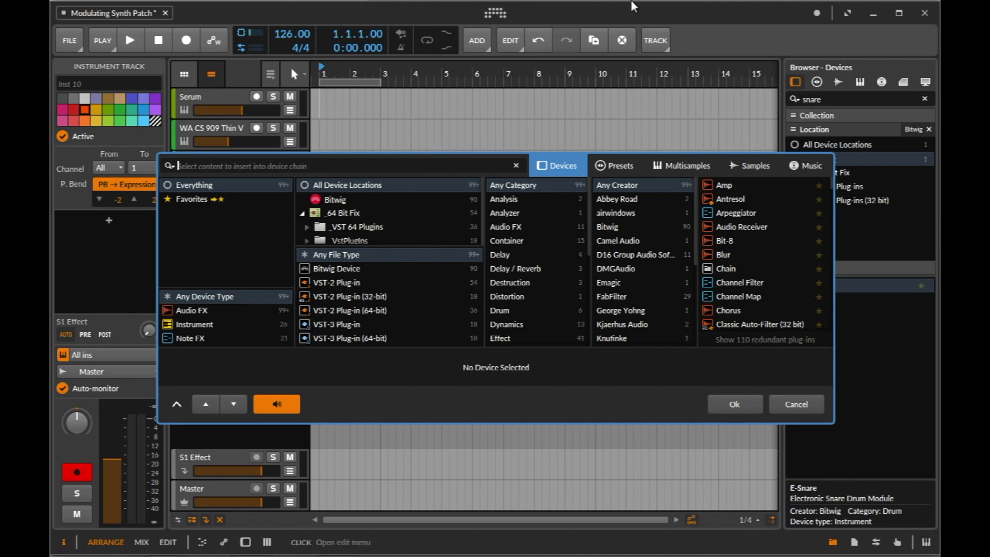
pyautogui.write('P')
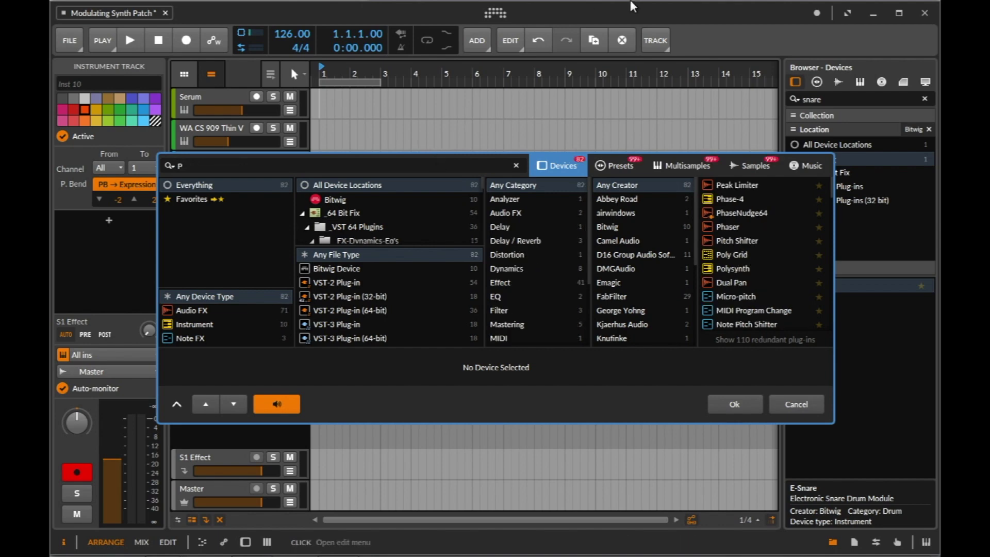
pyautogui.write('A')
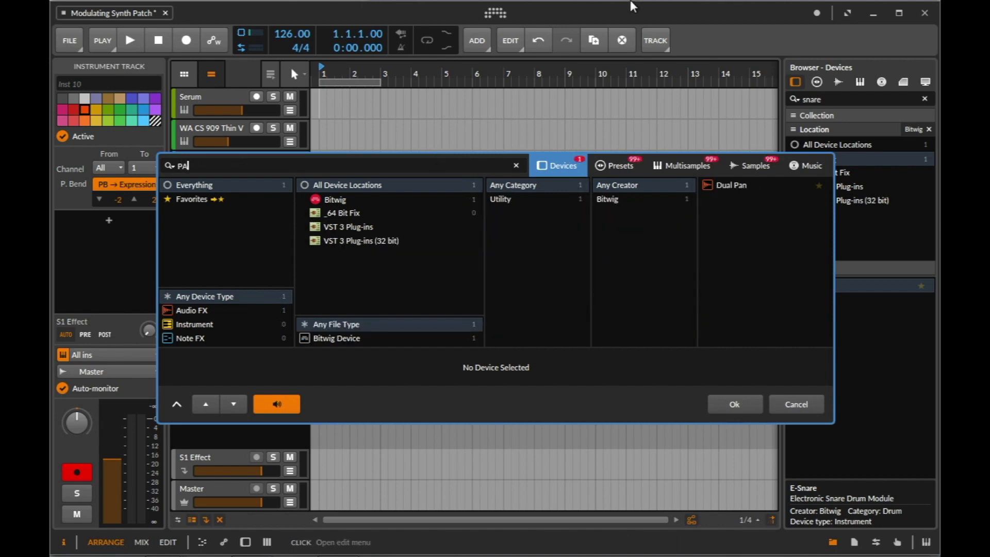
pyautogui.press('BackSpace')
pyautogui.write('OL')
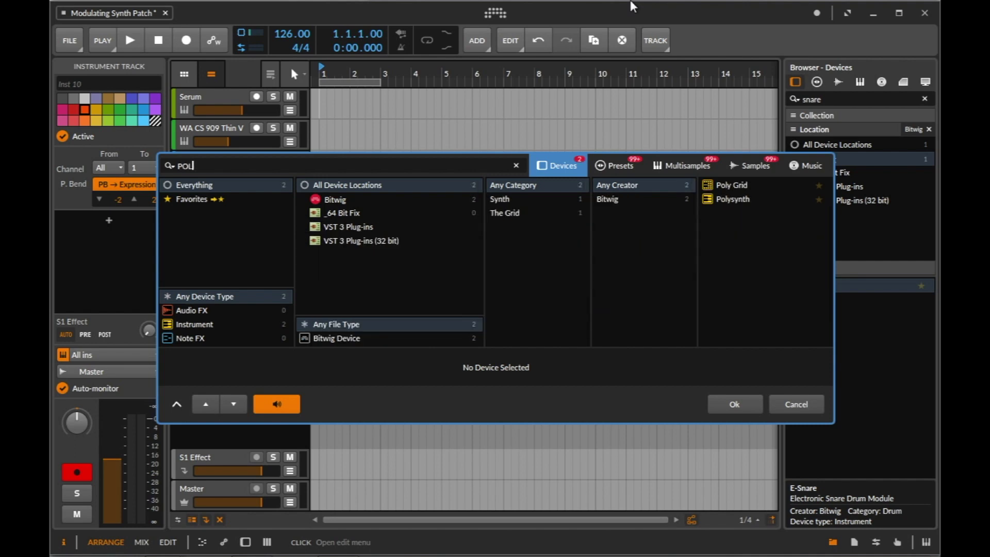
pyautogui.write('Y')
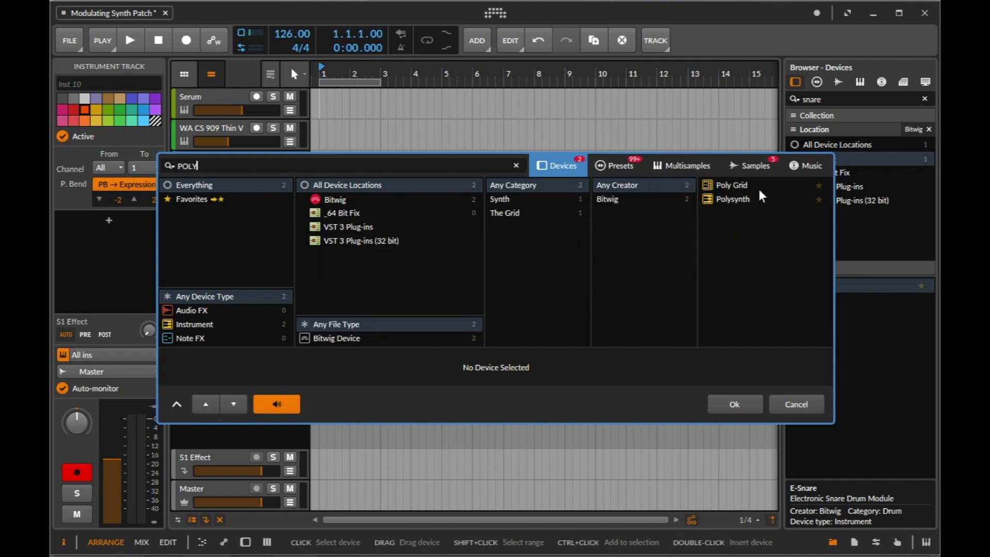
pyautogui.press('Return')
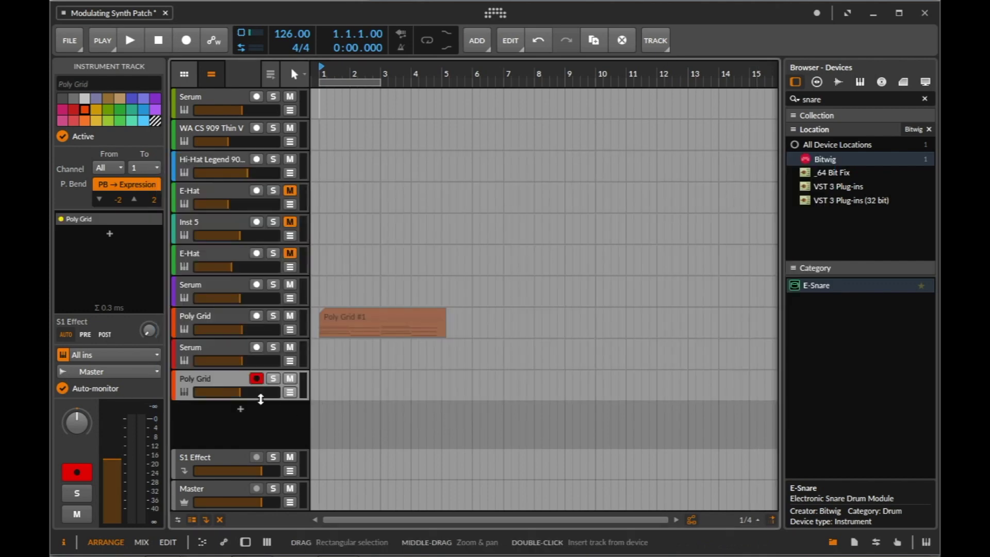
# Open the new Poly Grid's patch editor and look through the Display, Phase, Random and Oscillator modules.
pyautogui.doubleClick(208, 387)
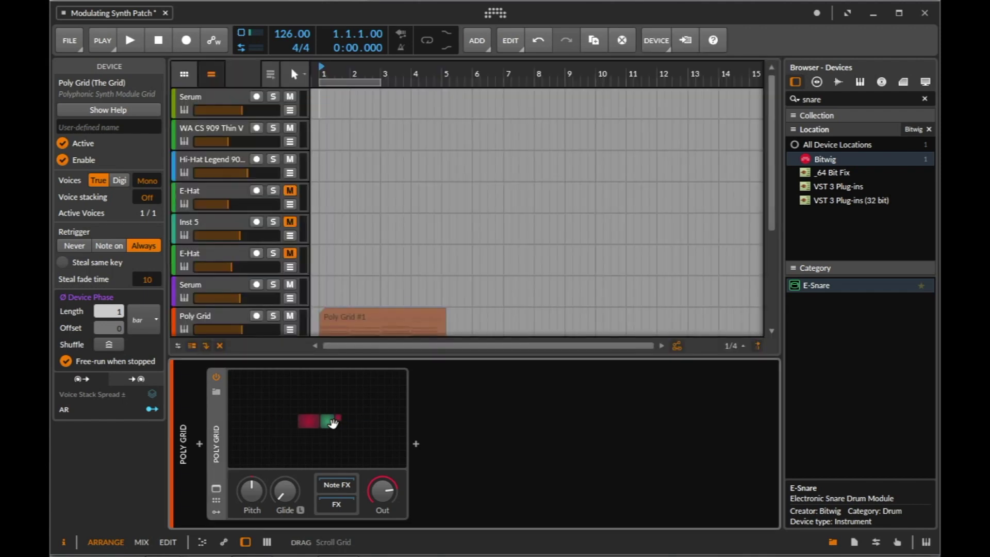
pyautogui.click(331, 425)
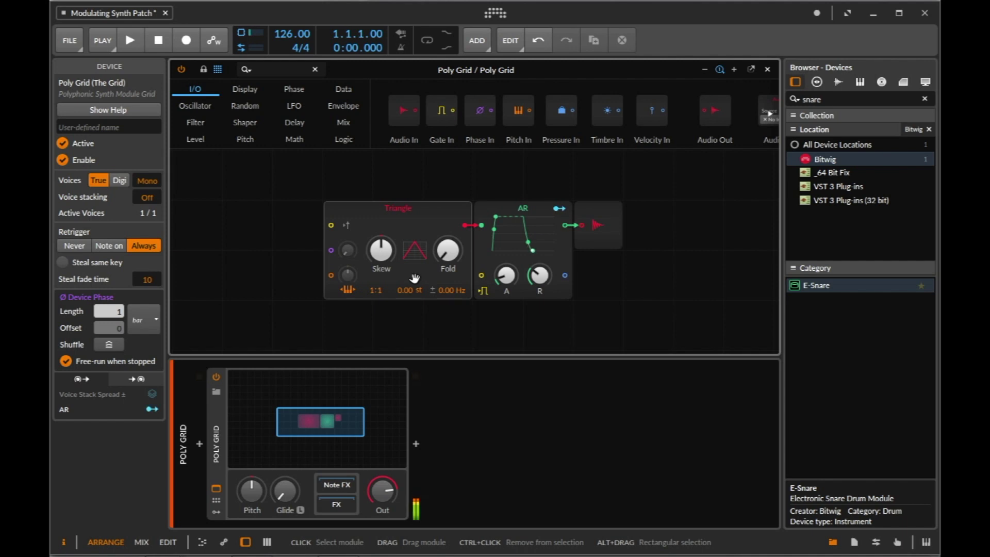
pyautogui.click(242, 91)
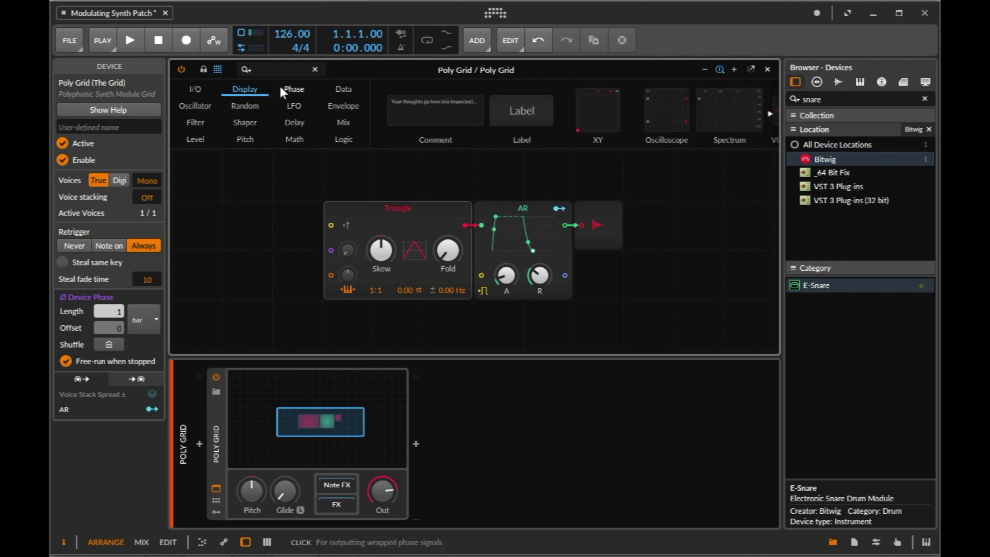
pyautogui.click(294, 89)
pyautogui.click(230, 107)
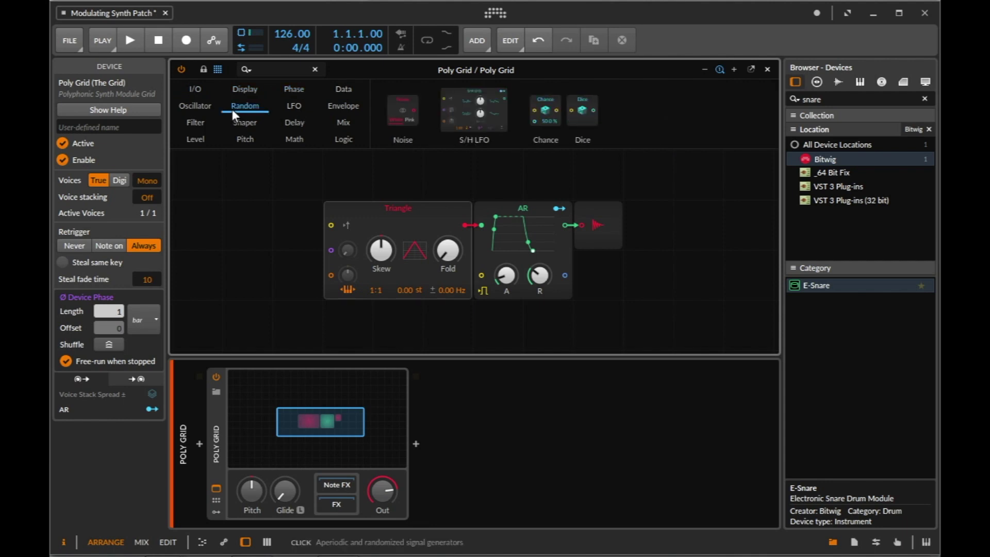
pyautogui.click(203, 110)
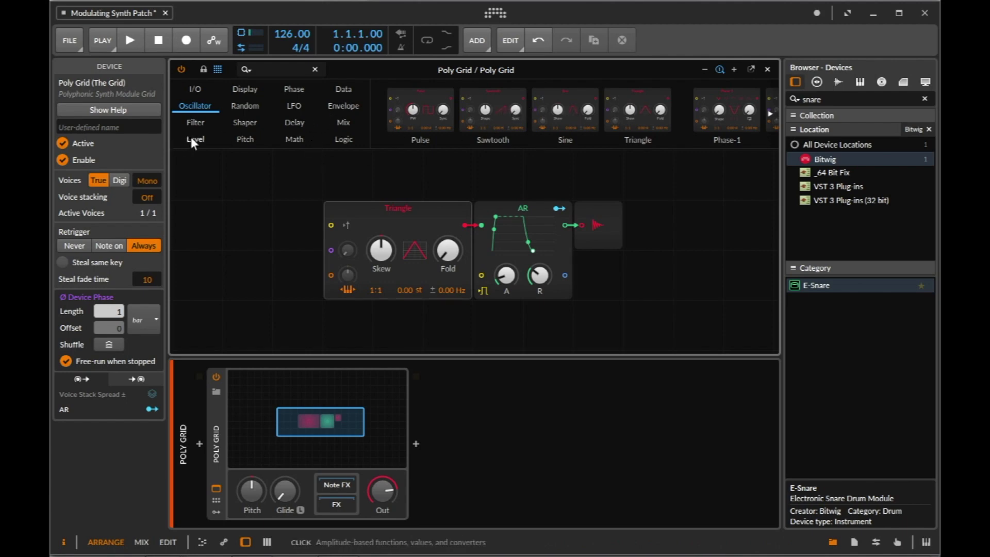
# Insert a Low-pass LD filter between the AR envelope and the audio output, and set its cutoff to 6.80 kHz.
pyautogui.click(198, 124)
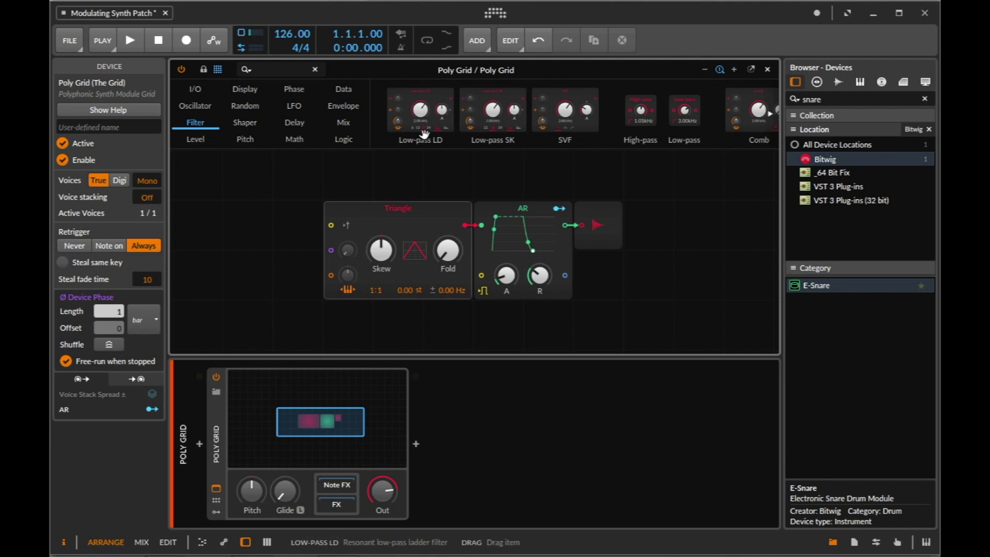
pyautogui.moveTo(423, 134); pyautogui.dragTo(580, 243)
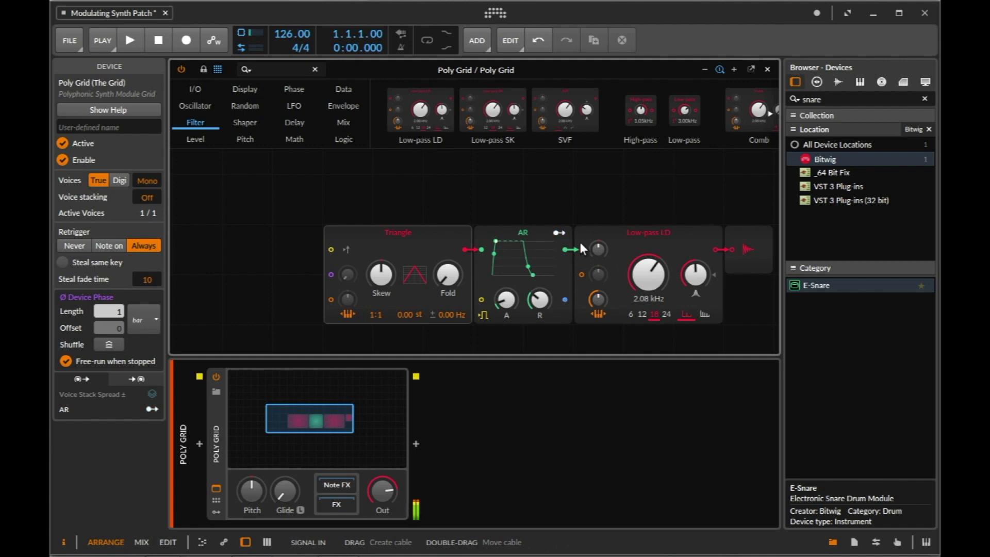
pyautogui.moveTo(647, 267)
pyautogui.mouseDown()
pyautogui.moveTo(648, 320)
pyautogui.moveTo(648, 257)
pyautogui.moveTo(691, 290)
pyautogui.moveTo(640, 286)
pyautogui.moveTo(639, 296)
pyautogui.moveTo(640, 273)
pyautogui.mouseUp()
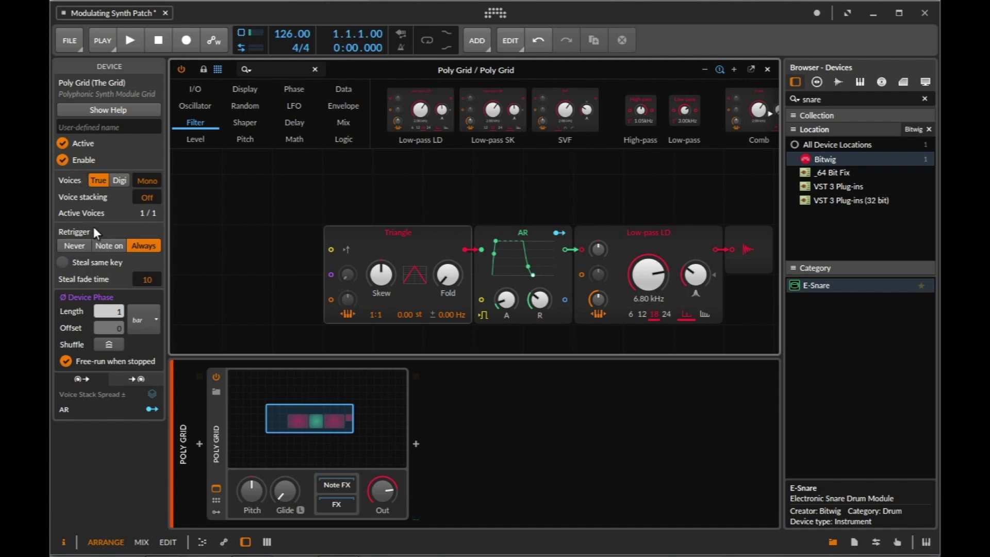
# Set the Poly Grid to 9 voices and detune the Triangle oscillator to 0.97 Hz.
pyautogui.click(147, 180)
pyautogui.moveTo(147, 180); pyautogui.dragTo(148, 170)
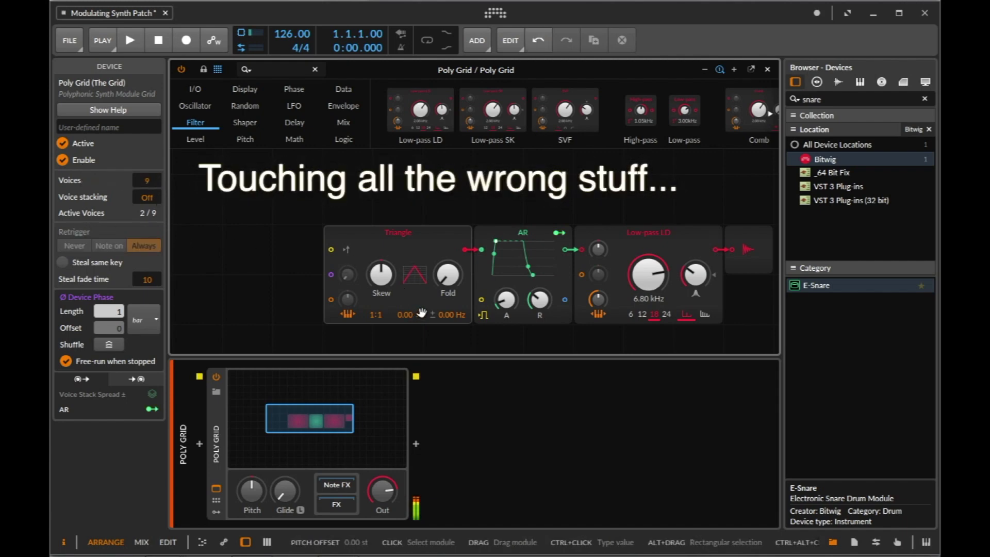
pyautogui.moveTo(447, 315); pyautogui.dragTo(440, 314)
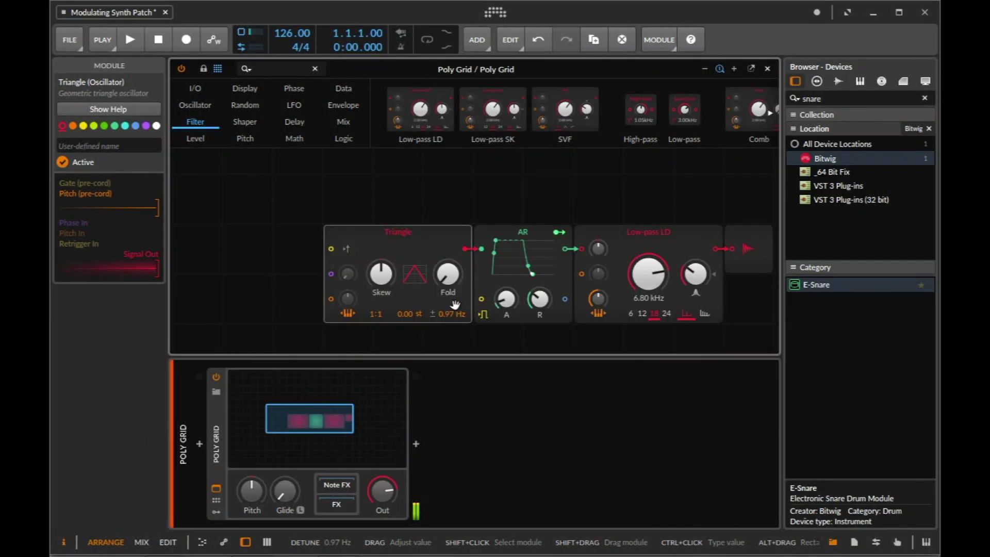
# Lower the Low-pass LD cutoff to 2.08 kHz and add an LFO module above the Triangle oscillator.
pyautogui.moveTo(630, 277); pyautogui.dragTo(631, 321)
pyautogui.moveTo(648, 274)
pyautogui.mouseDown()
pyautogui.moveTo(648, 248)
pyautogui.moveTo(648, 329)
pyautogui.moveTo(648, 274)
pyautogui.mouseUp()
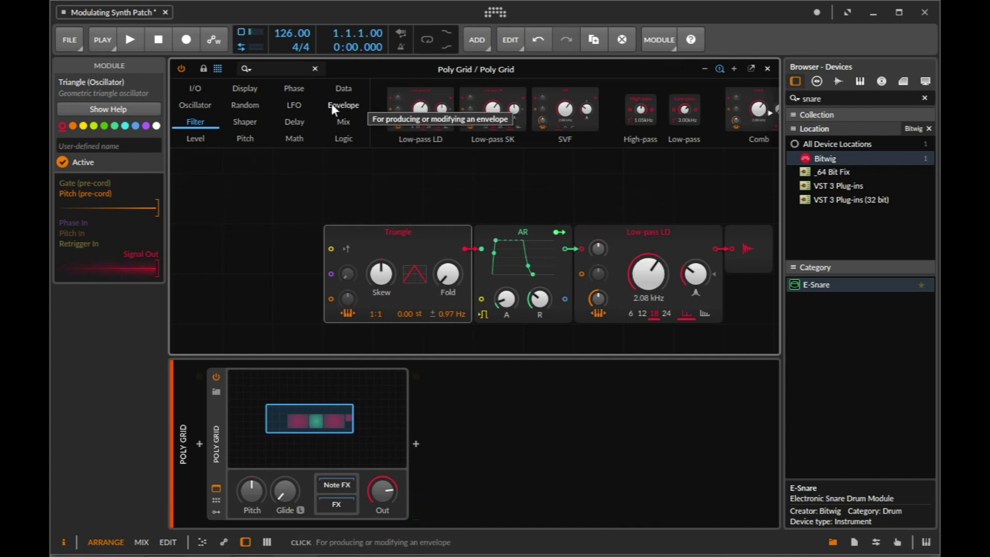
pyautogui.click(308, 107)
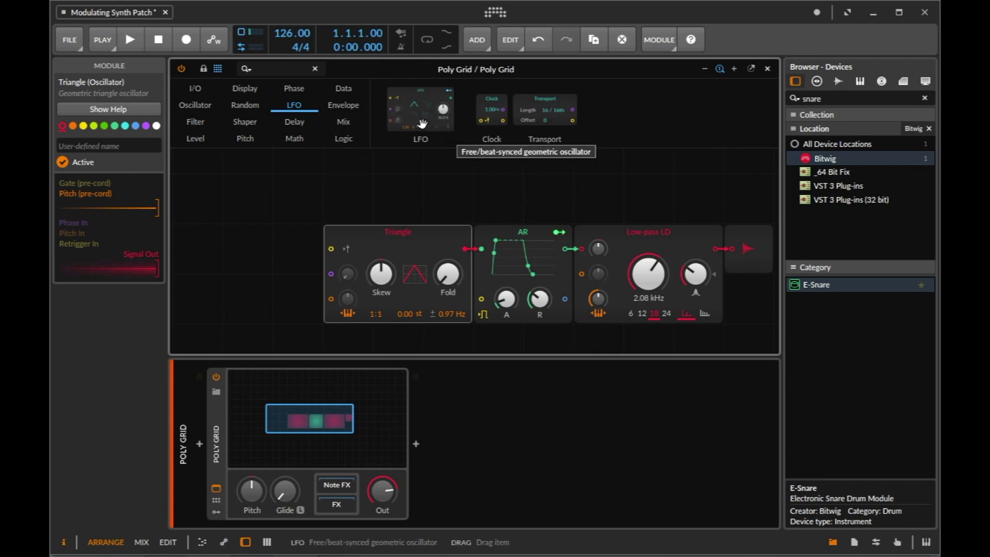
pyautogui.moveTo(442, 107); pyautogui.dragTo(363, 165)
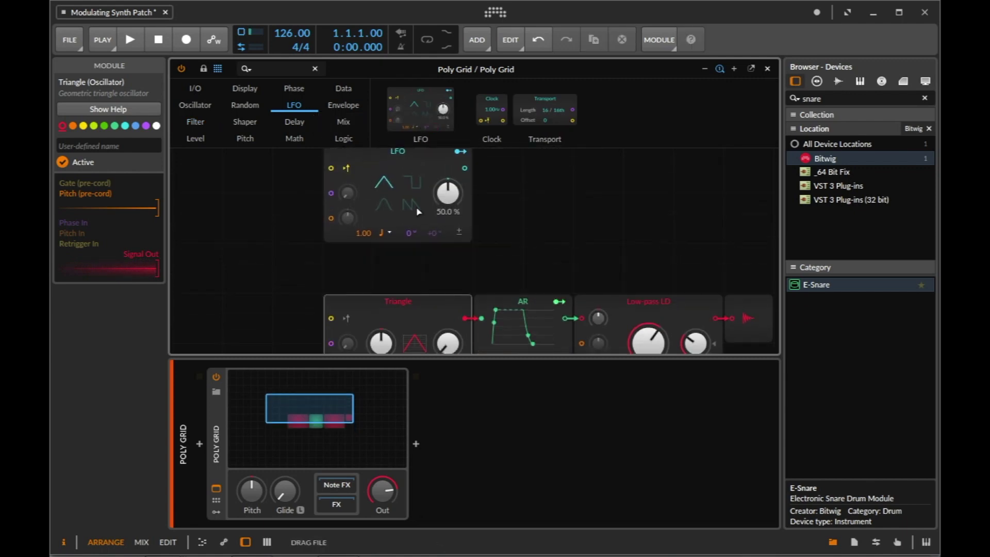
# Assign the LFO's modulator output to the Low-pass LD cutoff with an amount of -45.00.
pyautogui.click(459, 158)
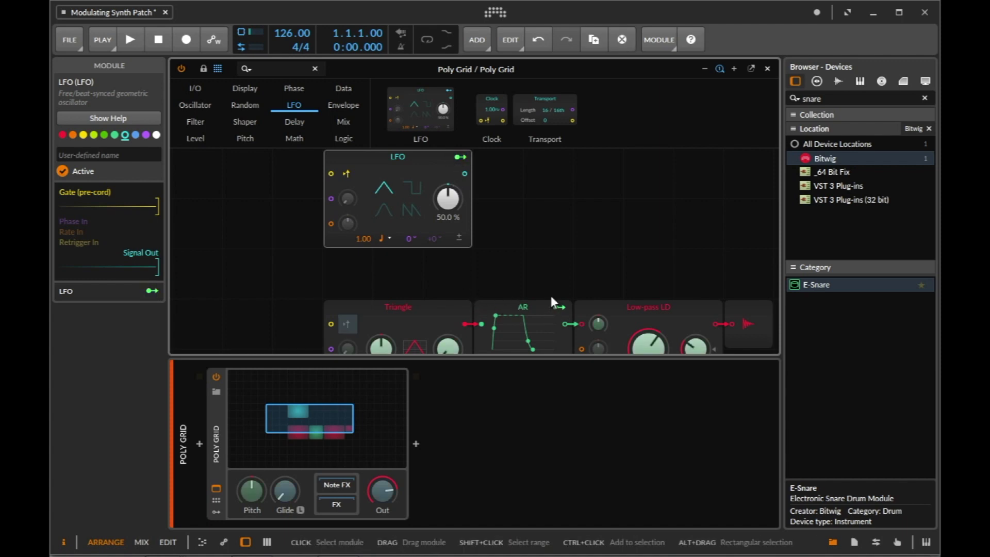
pyautogui.scroll(-3, 552, 297)
pyautogui.moveTo(653, 280); pyautogui.dragTo(657, 286)
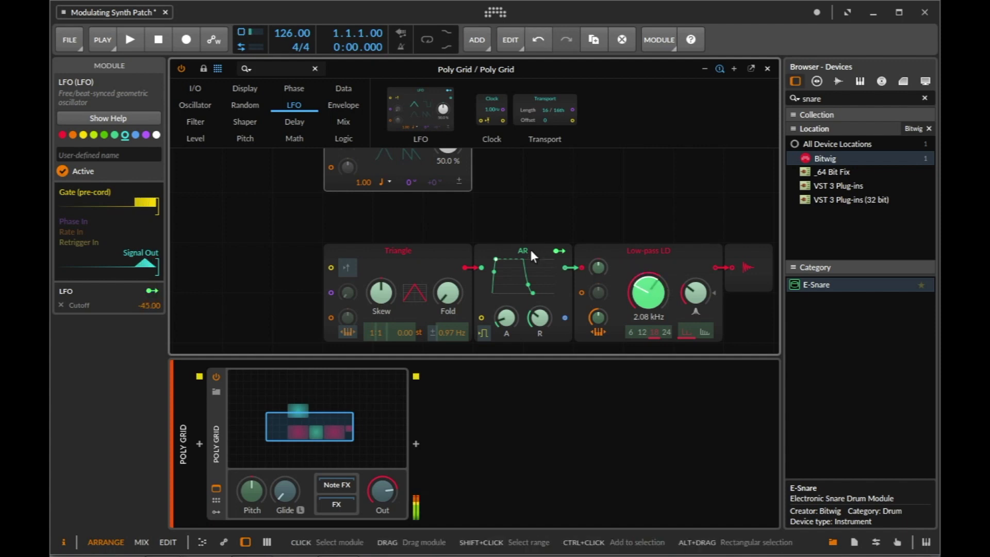
# Set the LFO rate to 1.00 bar with -49.50 cutoff modulation, and raise the filter's base cutoff to 4.95 kHz.
pyautogui.scroll(3, 527, 203)
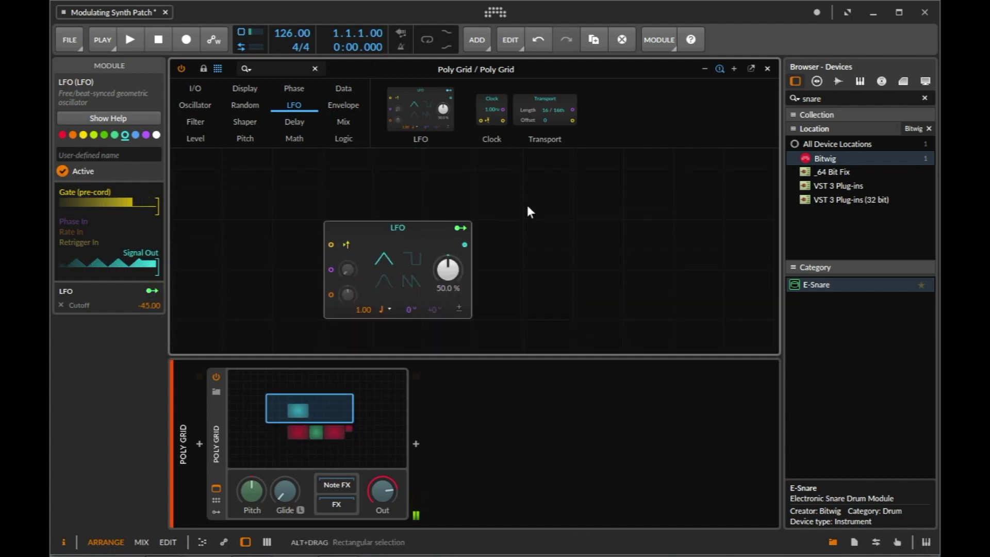
pyautogui.scroll(-1, 525, 204)
pyautogui.scroll(-3, 524, 201)
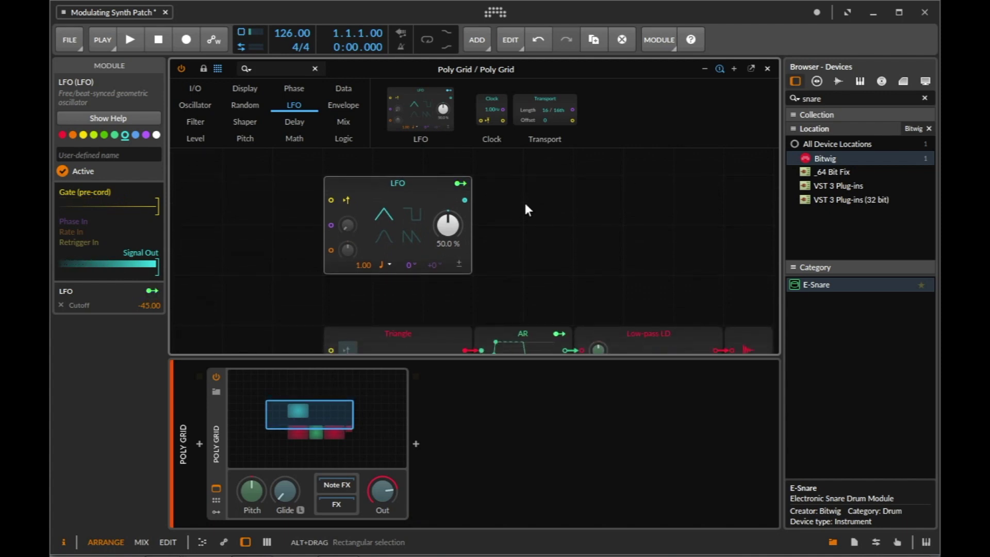
pyautogui.moveTo(304, 411)
pyautogui.mouseDown()
pyautogui.moveTo(325, 433)
pyautogui.moveTo(289, 432)
pyautogui.moveTo(300, 427)
pyautogui.mouseUp()
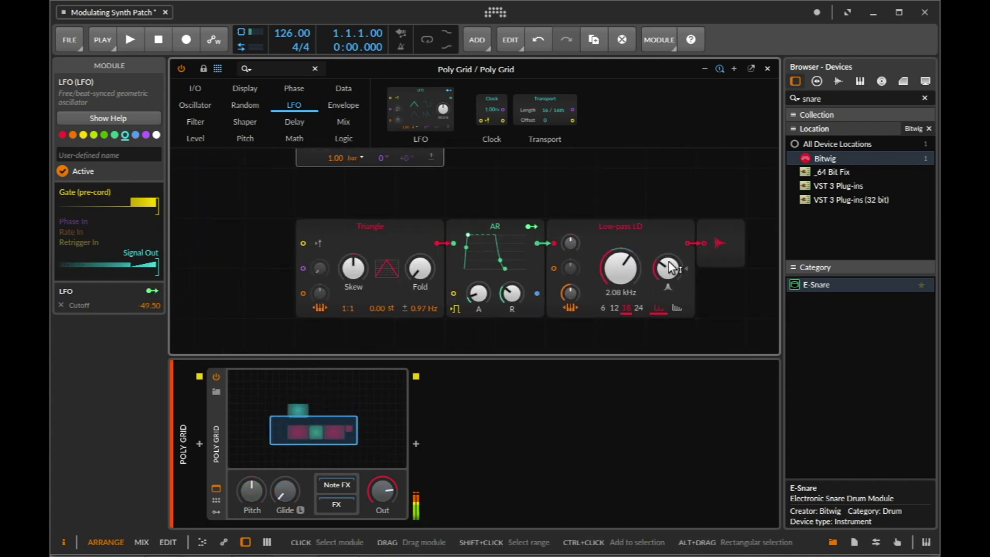
pyautogui.moveTo(605, 276)
pyautogui.mouseDown()
pyautogui.moveTo(606, 253)
pyautogui.moveTo(604, 270)
pyautogui.mouseUp()
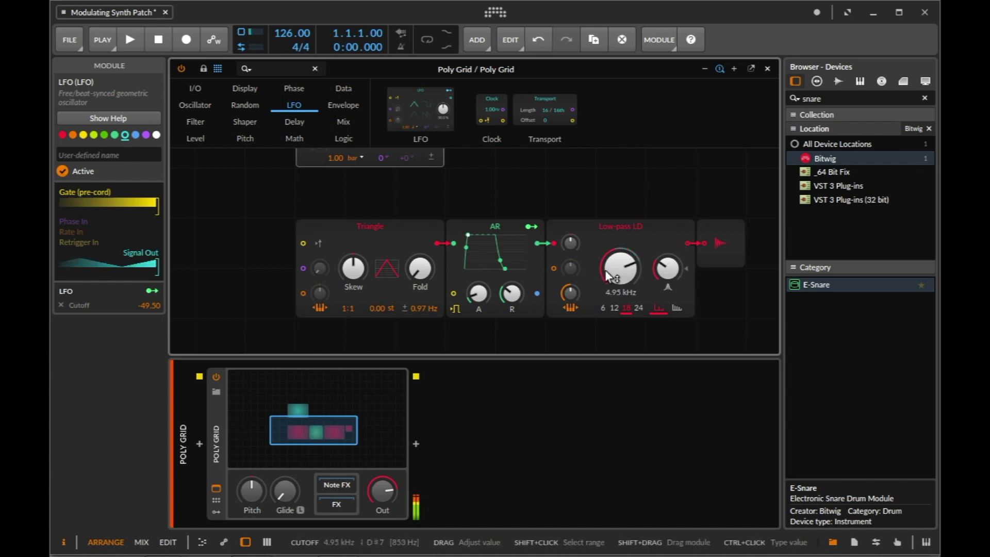
# Look through the help page of the LFO module and open the one for the Low-pass LD filter.
pyautogui.click(101, 118)
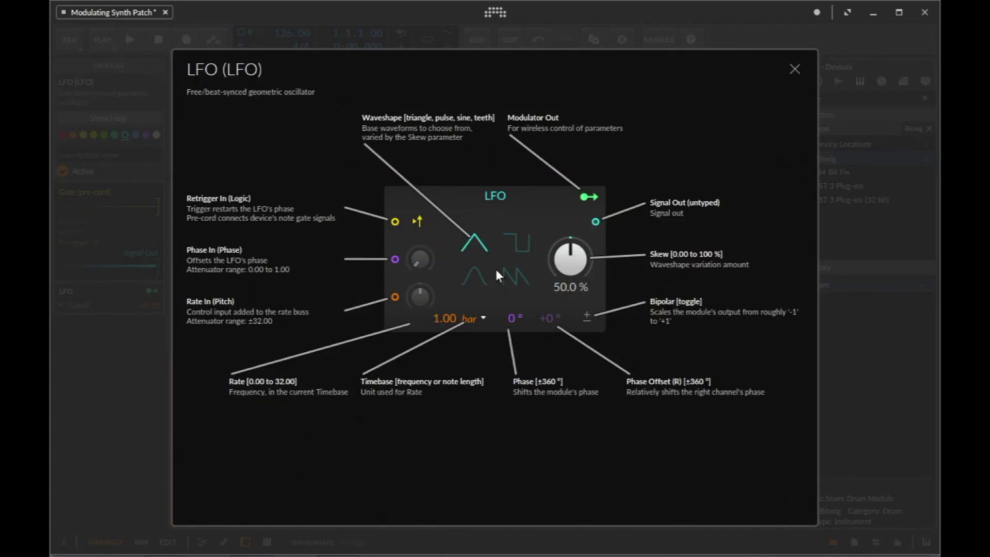
pyautogui.click(795, 70)
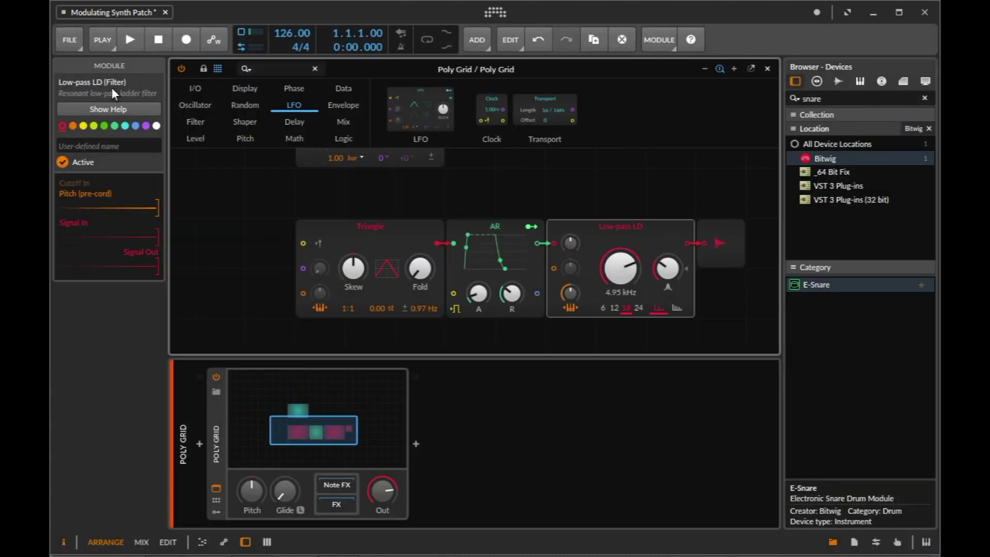
pyautogui.click(116, 110)
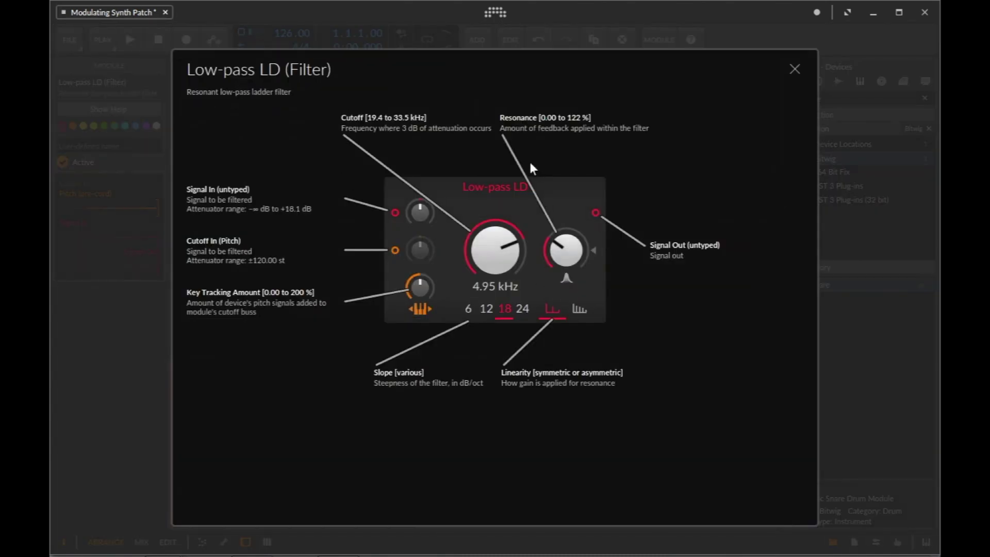
# Raise the Low-pass LD resonance, choose asymmetric linearity and the 24 dB slope, and set the cutoff to 4.04 kHz.
pyautogui.moveTo(498, 262); pyautogui.dragTo(564, 246)
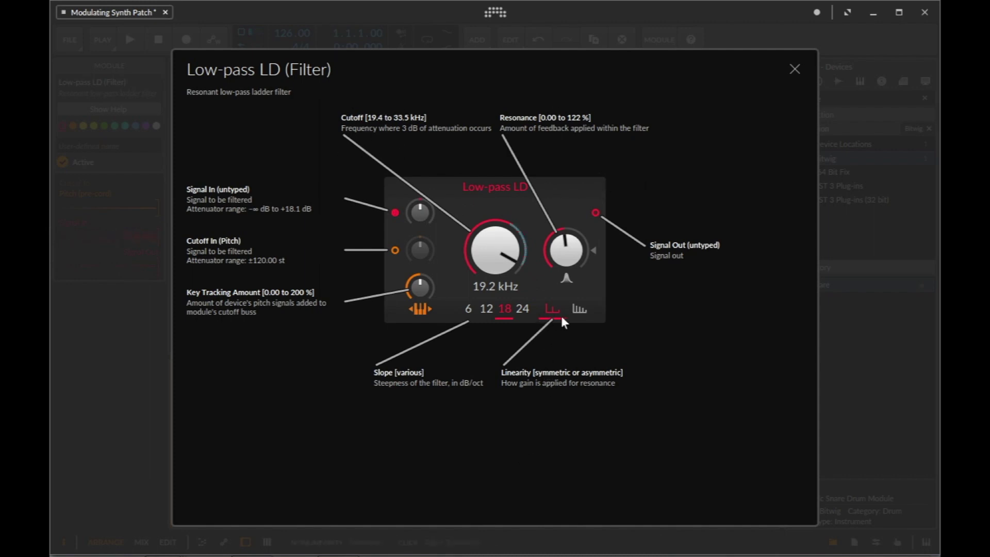
pyautogui.click(575, 308)
pyautogui.click(459, 327)
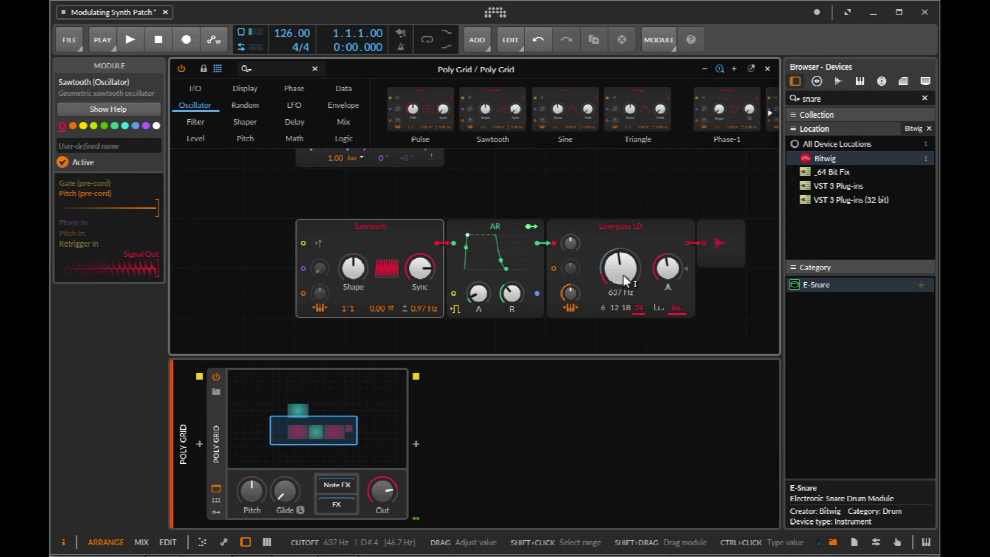
pyautogui.moveTo(623, 274); pyautogui.dragTo(623, 252)
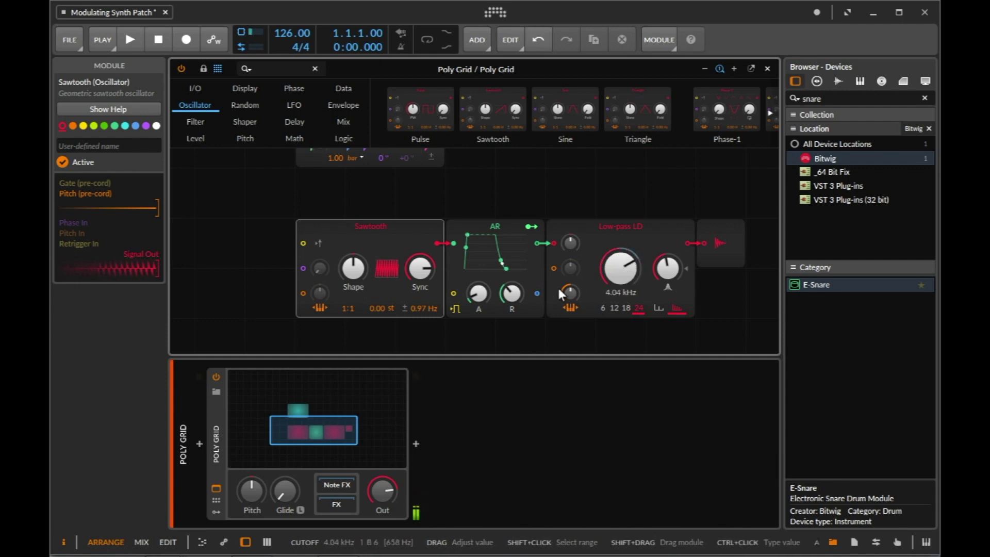
# Lower the Sawtooth oscillator's Sync amount and set its detune to 0.16 Hz.
pyautogui.moveTo(420, 268)
pyautogui.mouseDown()
pyautogui.moveTo(420, 302)
pyautogui.moveTo(419, 275)
pyautogui.mouseUp()
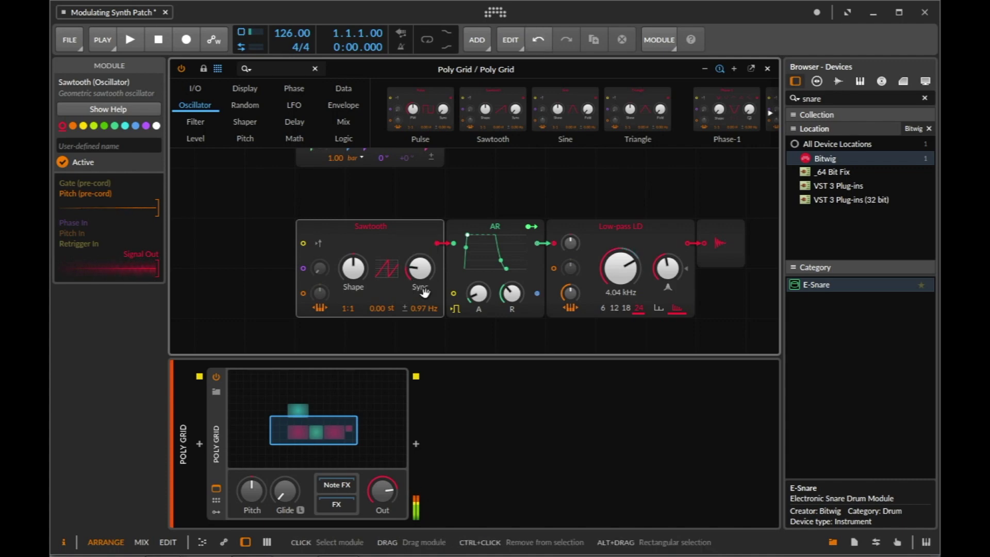
pyautogui.moveTo(419, 312); pyautogui.dragTo(420, 318)
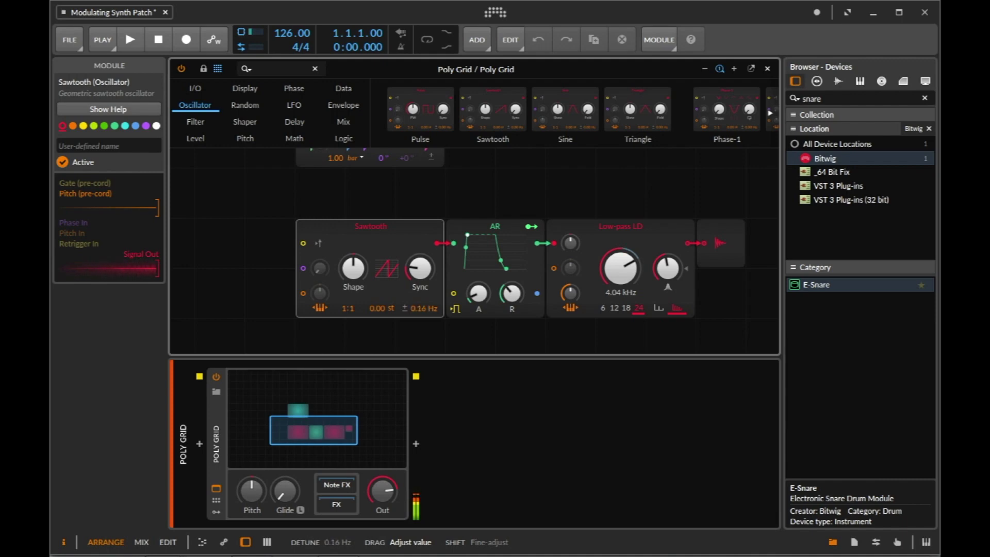
pyautogui.moveTo(420, 308); pyautogui.dragTo(420, 308)
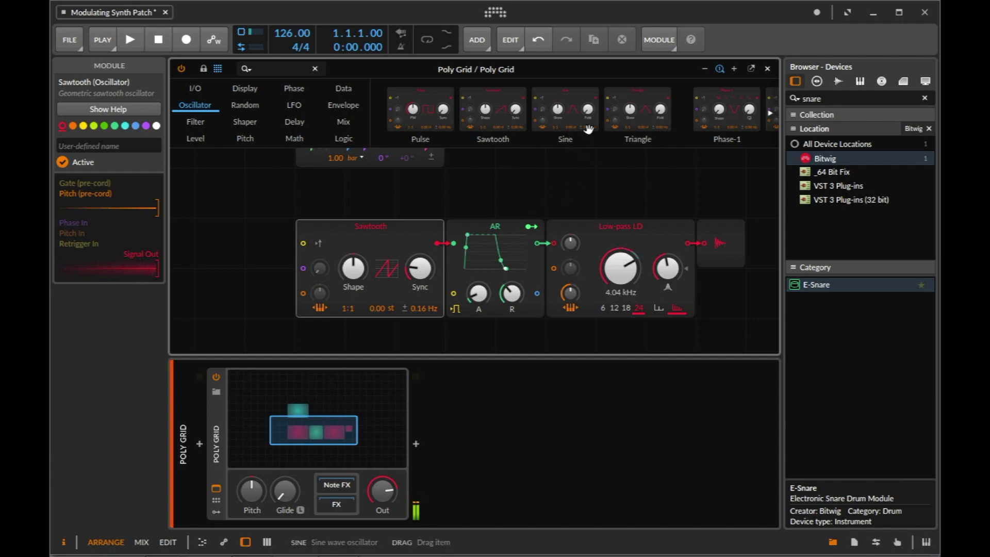
# Replace the Sawtooth oscillator with a Swarm, setting its Spread to 0.01 and its Skirt to 26.0 %.
pyautogui.hscroll(2, 734, 133)
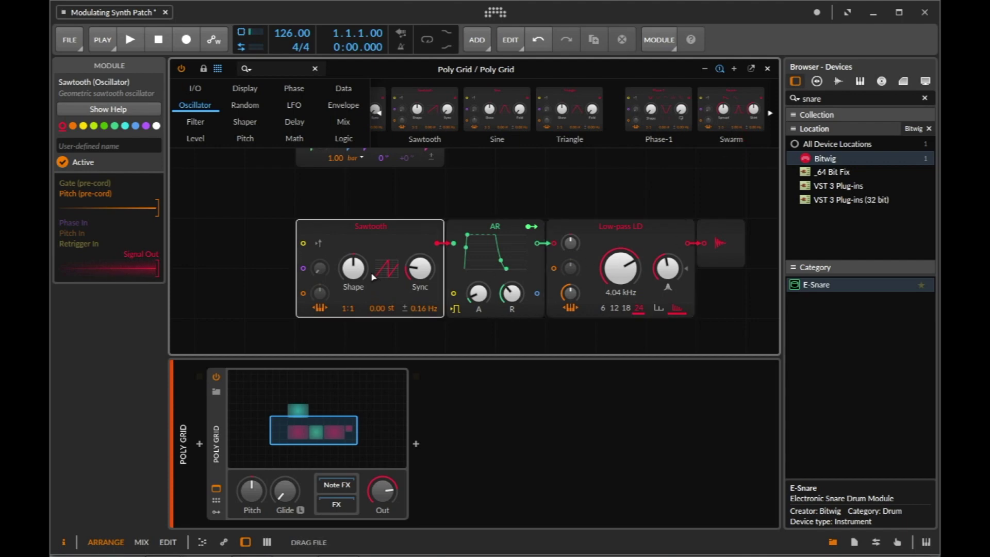
pyautogui.moveTo(372, 274); pyautogui.dragTo(373, 274)
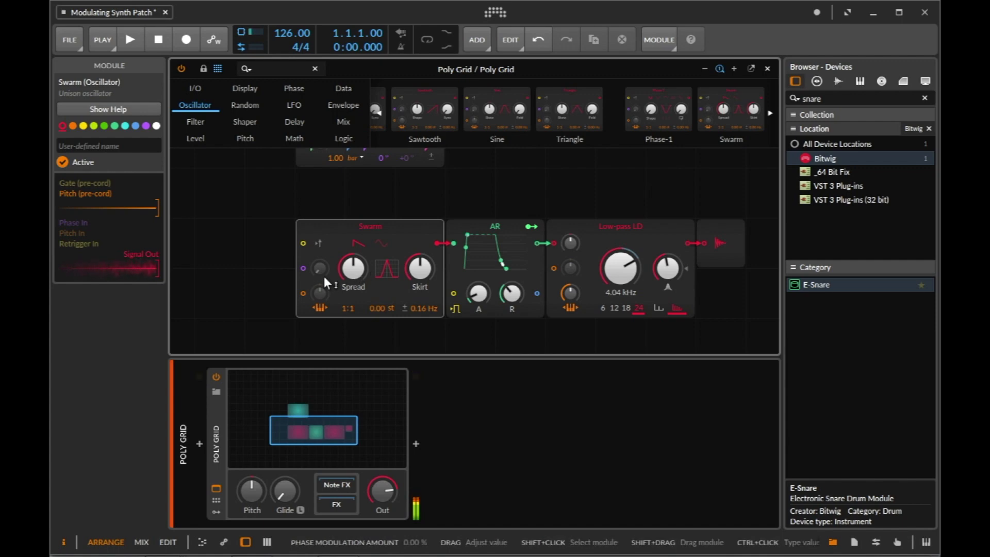
pyautogui.moveTo(420, 268); pyautogui.dragTo(420, 252)
pyautogui.click(362, 268)
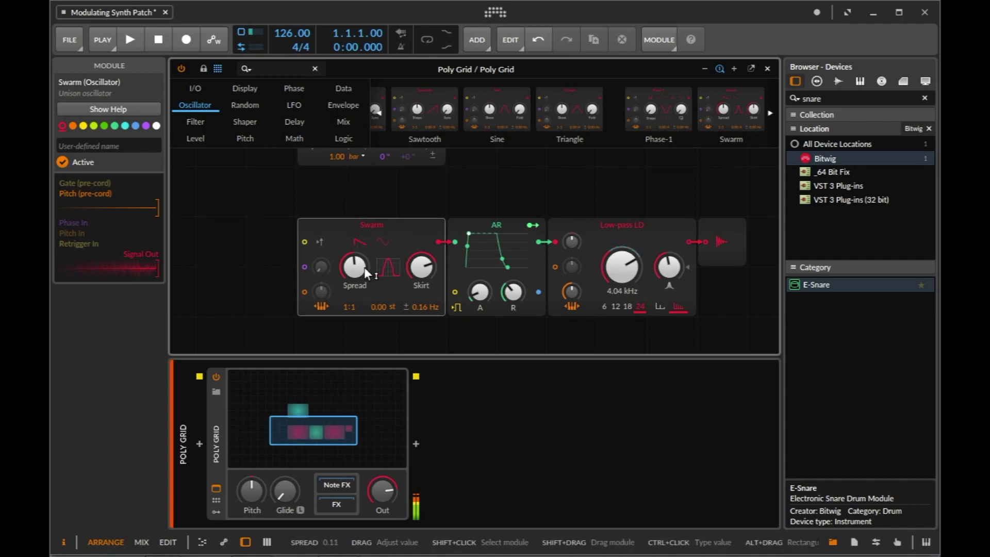
pyautogui.moveTo(359, 267); pyautogui.dragTo(360, 278)
pyautogui.moveTo(421, 267); pyautogui.dragTo(421, 272)
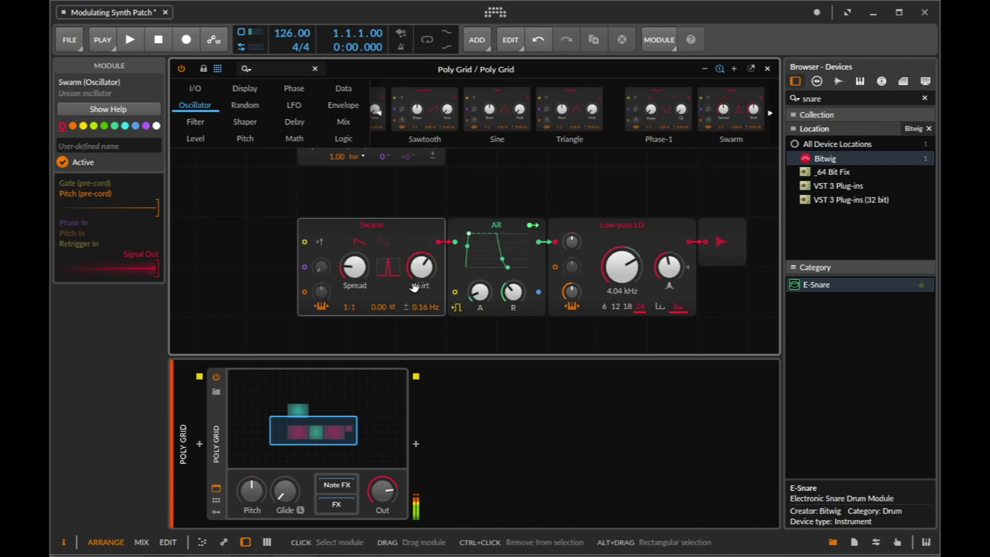
# Widen the Swarm's Spread, reduce its Skirt, and set its detune to 0.00 Hz.
pyautogui.moveTo(424, 308); pyautogui.dragTo(420, 299)
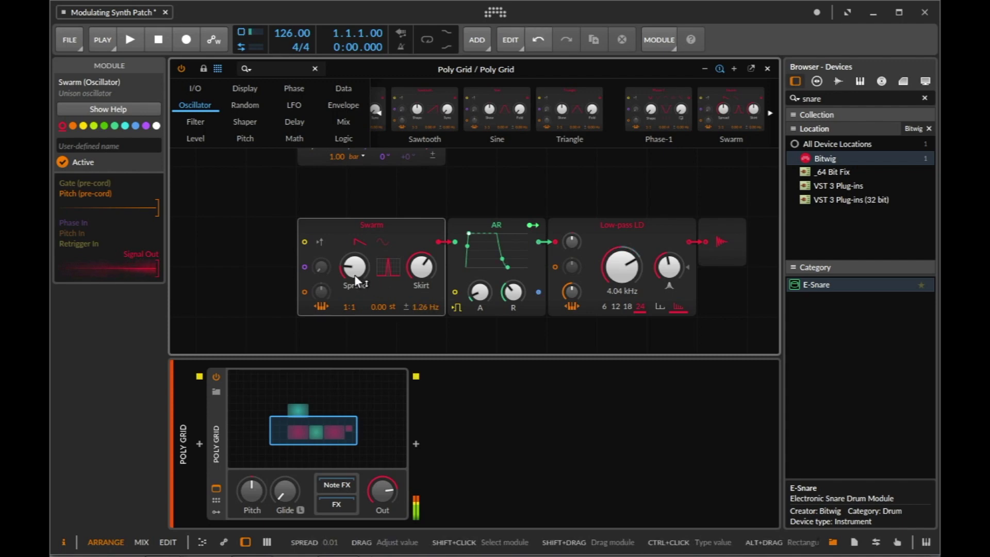
pyautogui.moveTo(354, 275); pyautogui.dragTo(354, 265)
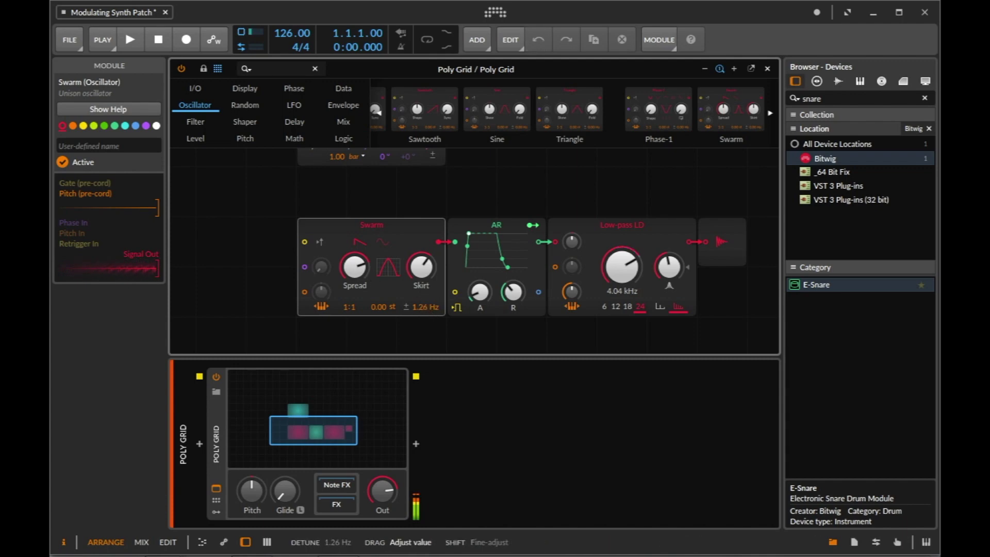
pyautogui.moveTo(419, 307); pyautogui.dragTo(418, 308)
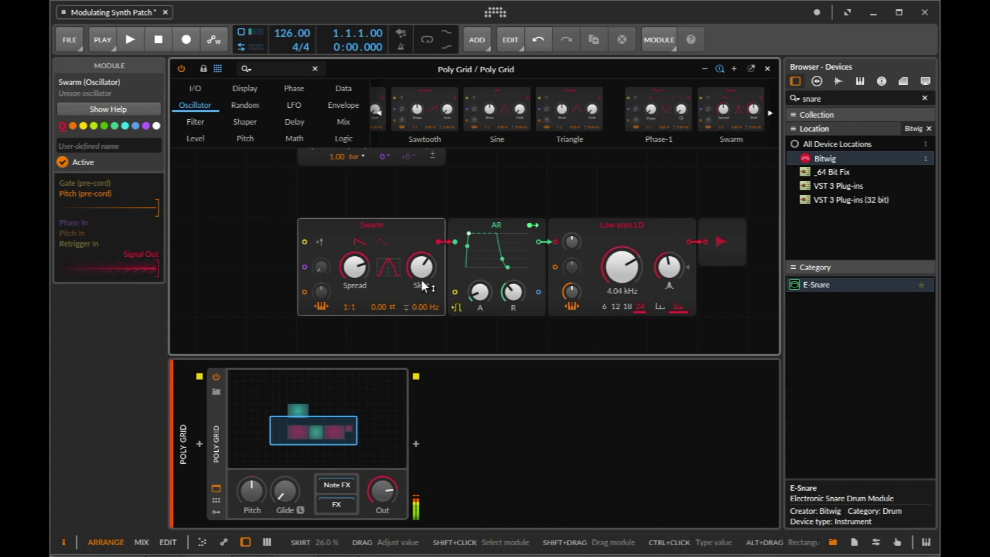
pyautogui.moveTo(421, 266); pyautogui.dragTo(422, 268)
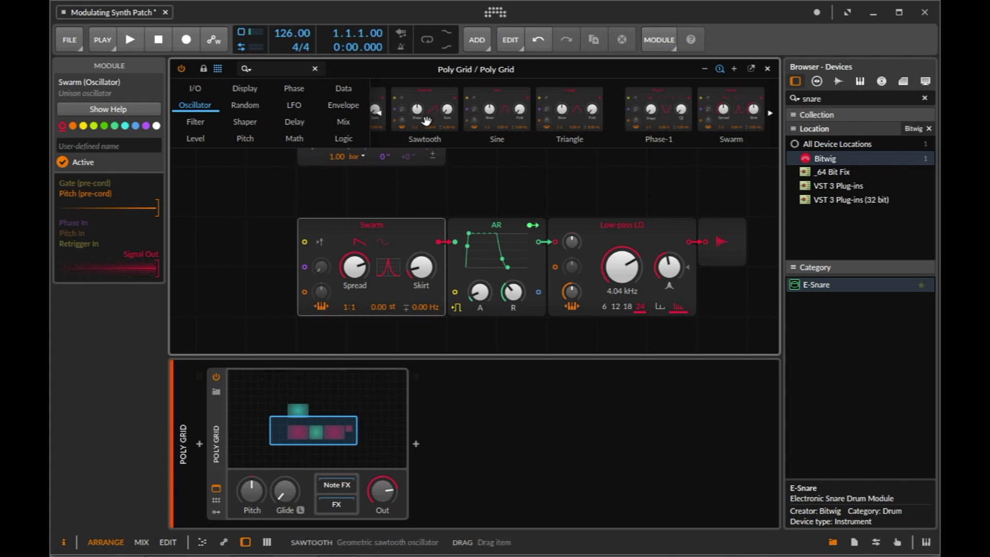
# Replace the Swarm oscillator with a Sawtooth and show the available Shaper modules.
pyautogui.moveTo(375, 253); pyautogui.dragTo(374, 253)
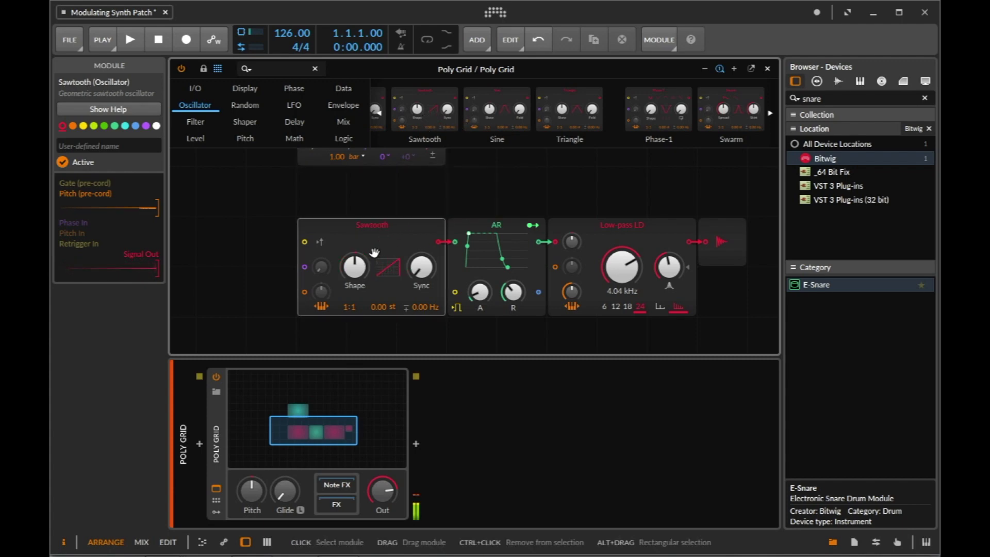
pyautogui.scroll(2, 218, 219)
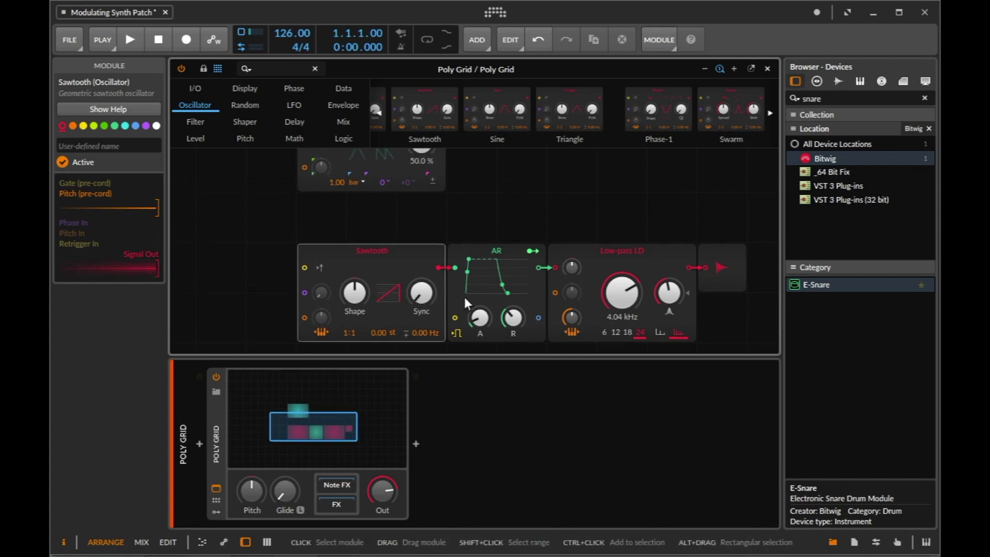
pyautogui.hscroll(2, 464, 297)
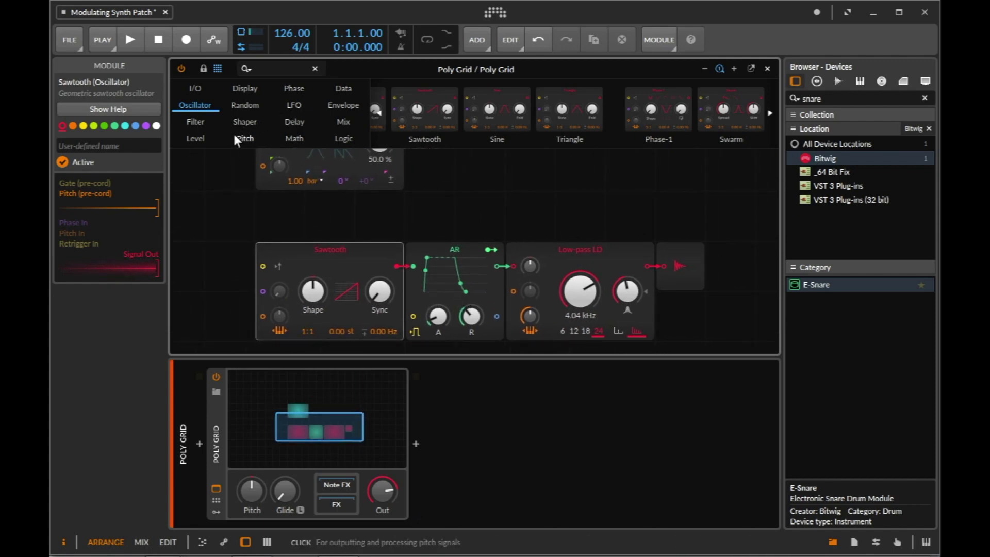
pyautogui.click(252, 123)
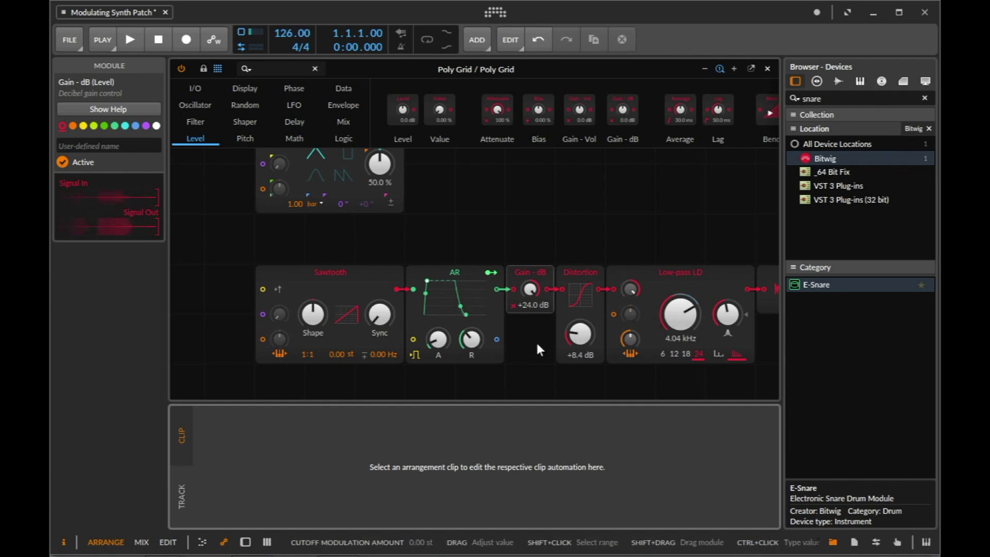
# Turn the Sawtooth's Shape fully up, increase its Sync, and raise the Low-pass LD cutoff to 32.3 kHz.
pyautogui.moveTo(312, 318)
pyautogui.mouseDown()
pyautogui.moveTo(312, 328)
pyautogui.moveTo(311, 283)
pyautogui.moveTo(313, 318)
pyautogui.mouseUp()
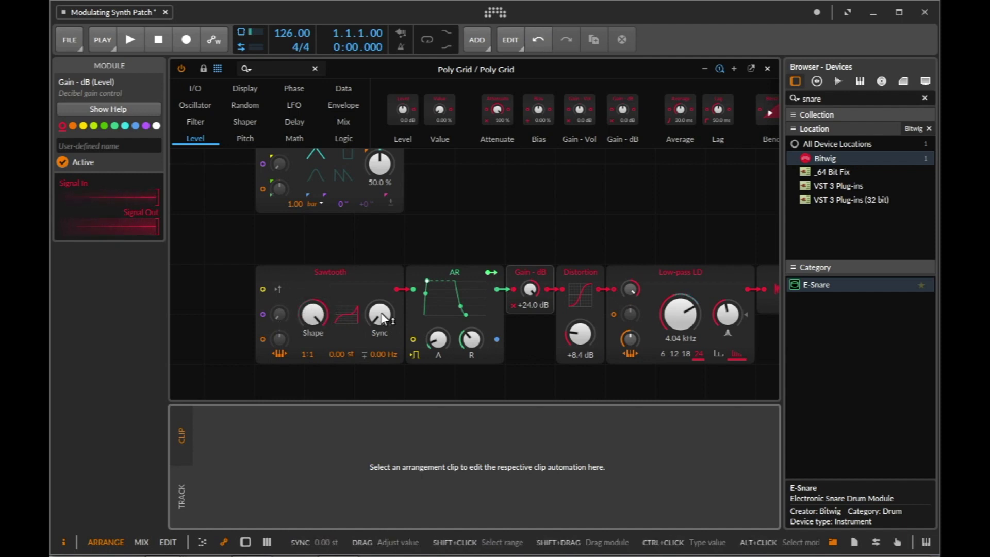
pyautogui.moveTo(379, 316)
pyautogui.mouseDown()
pyautogui.moveTo(379, 303)
pyautogui.moveTo(382, 313)
pyautogui.mouseUp()
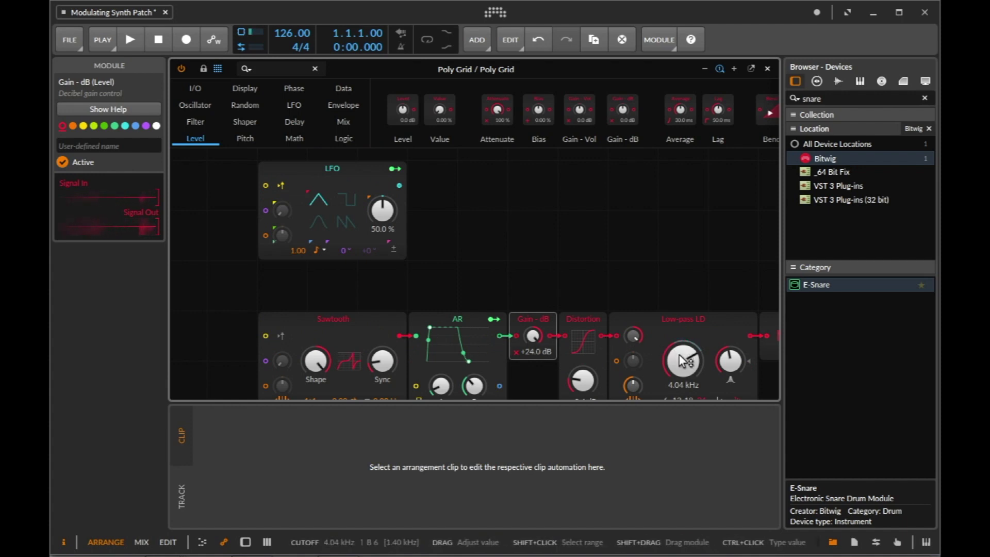
pyautogui.moveTo(680, 355)
pyautogui.mouseDown()
pyautogui.moveTo(680, 387)
pyautogui.moveTo(684, 325)
pyautogui.moveTo(680, 361)
pyautogui.mouseUp()
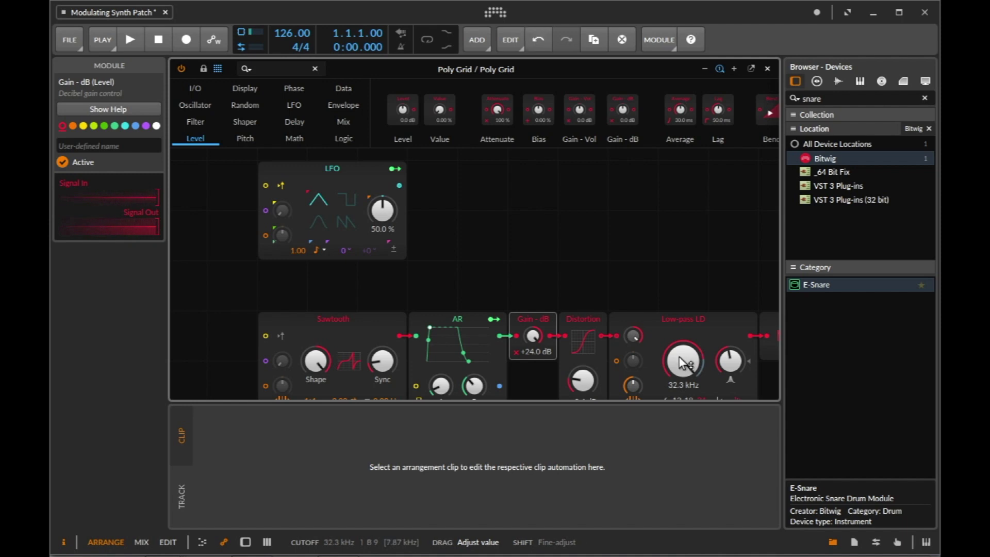
# Lower the Low-pass LD cutoff to 2.70 kHz and switch the LFO to a square waveform.
pyautogui.press('a')
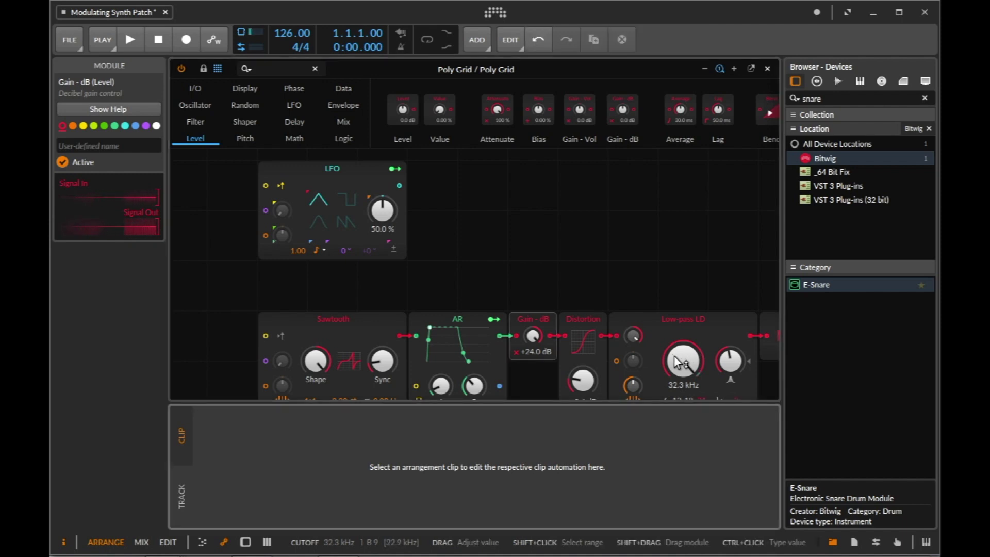
pyautogui.moveTo(679, 361); pyautogui.dragTo(679, 387)
pyautogui.click(343, 206)
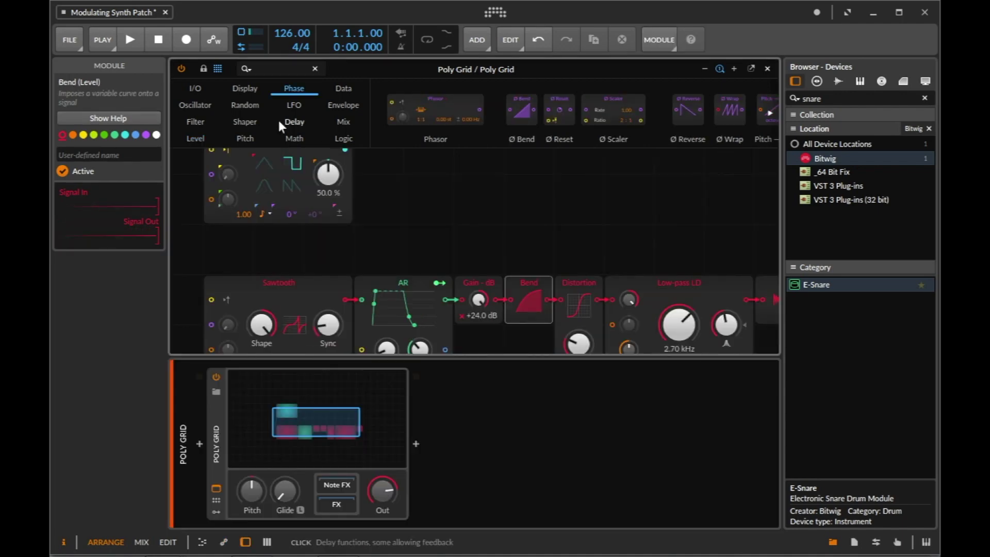
# Try a Ø Skew module between the AR and Gain - dB modules and remove it.
pyautogui.hscroll(5, 707, 132)
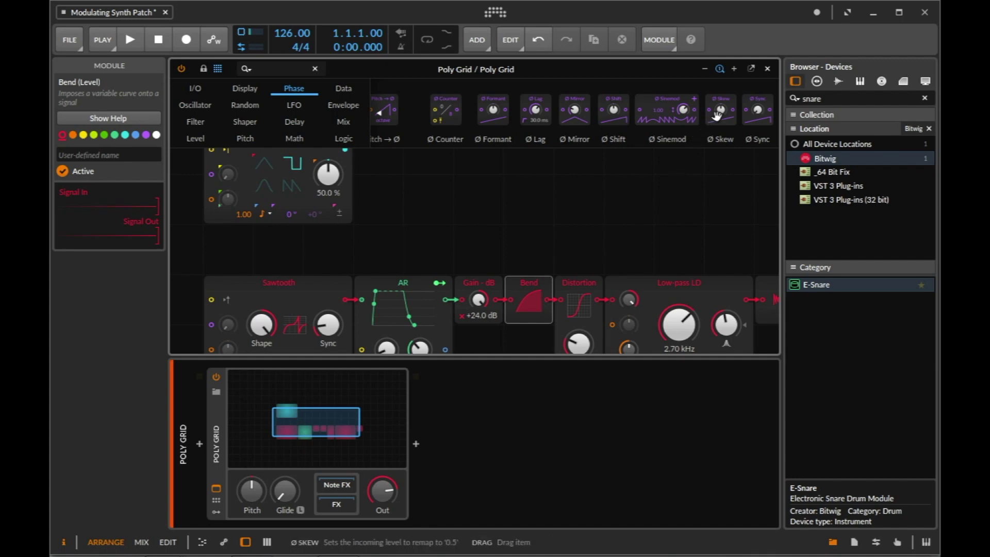
pyautogui.moveTo(718, 115)
pyautogui.mouseDown()
pyautogui.moveTo(419, 250)
pyautogui.moveTo(363, 301)
pyautogui.moveTo(351, 297)
pyautogui.moveTo(511, 304)
pyautogui.moveTo(479, 307)
pyautogui.moveTo(476, 290)
pyautogui.moveTo(475, 326)
pyautogui.mouseUp()
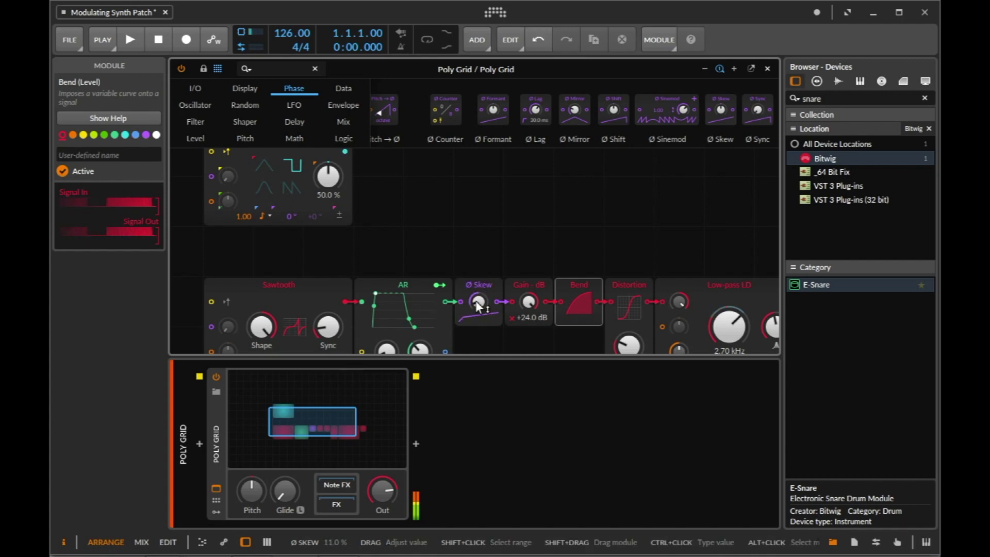
pyautogui.click(489, 287)
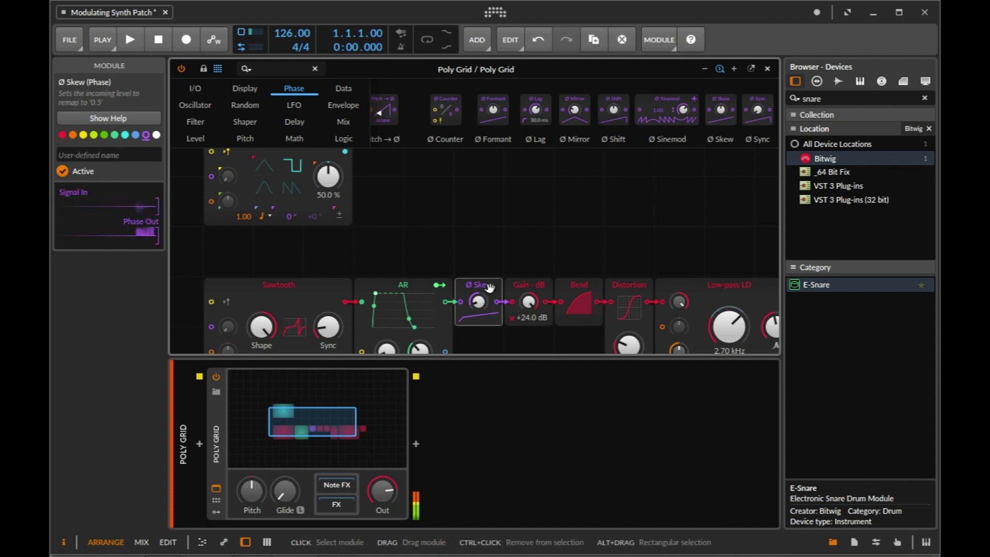
pyautogui.press('Delete')
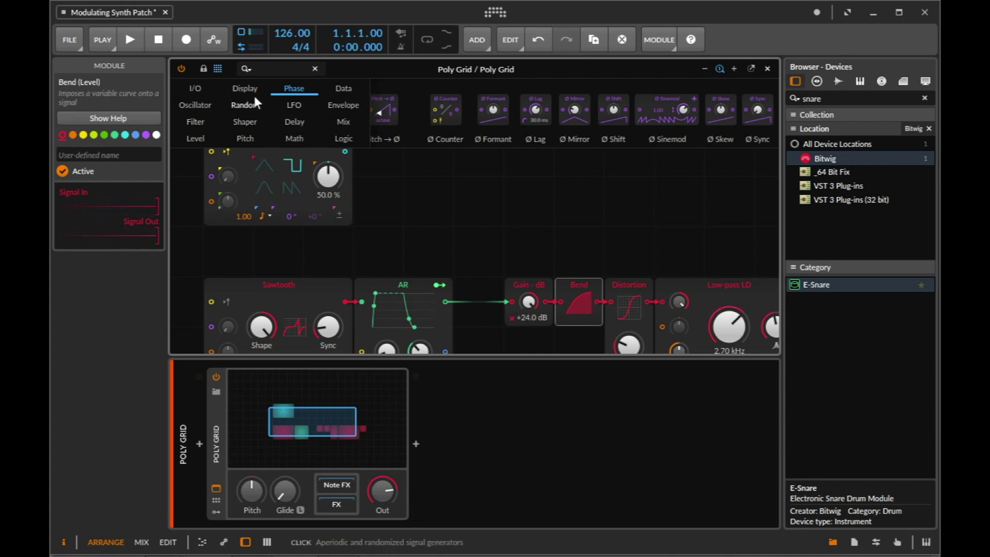
# Insert an Oscilloscope after the Low-pass LD and a VU Meter between it and the Audio Out.
pyautogui.click(240, 87)
pyautogui.hscroll(3, 560, 187)
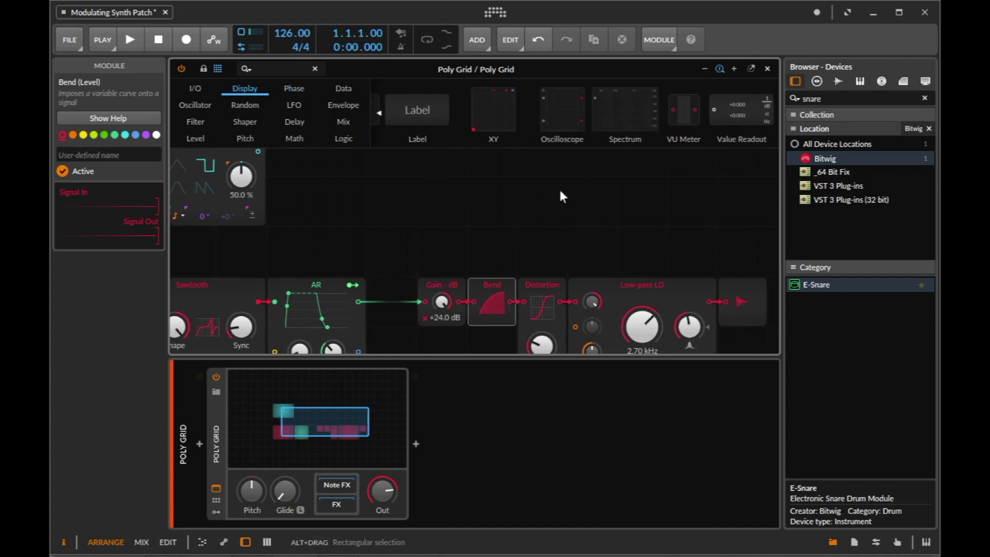
pyautogui.moveTo(568, 126); pyautogui.dragTo(722, 295)
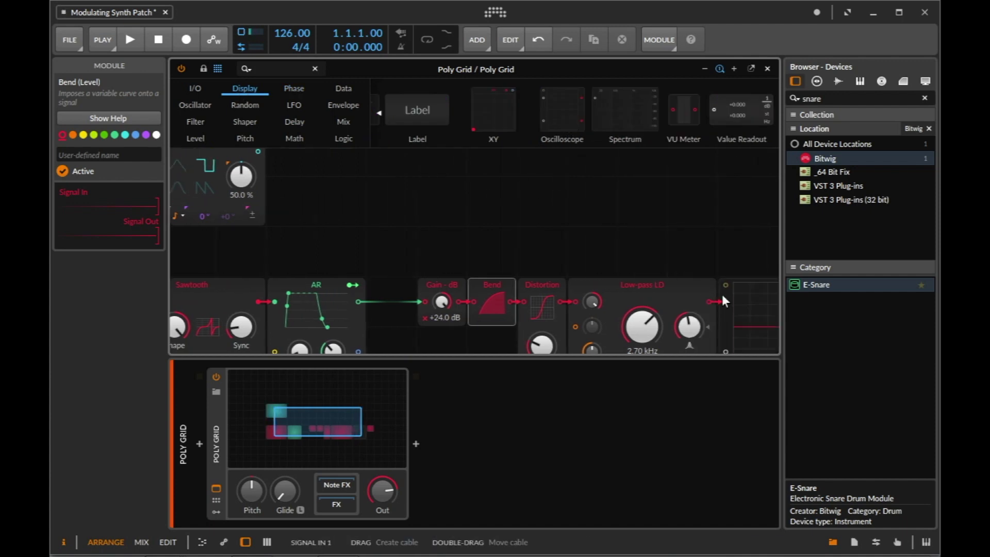
pyautogui.hscroll(5, 715, 265)
pyautogui.scroll(-3, 570, 250)
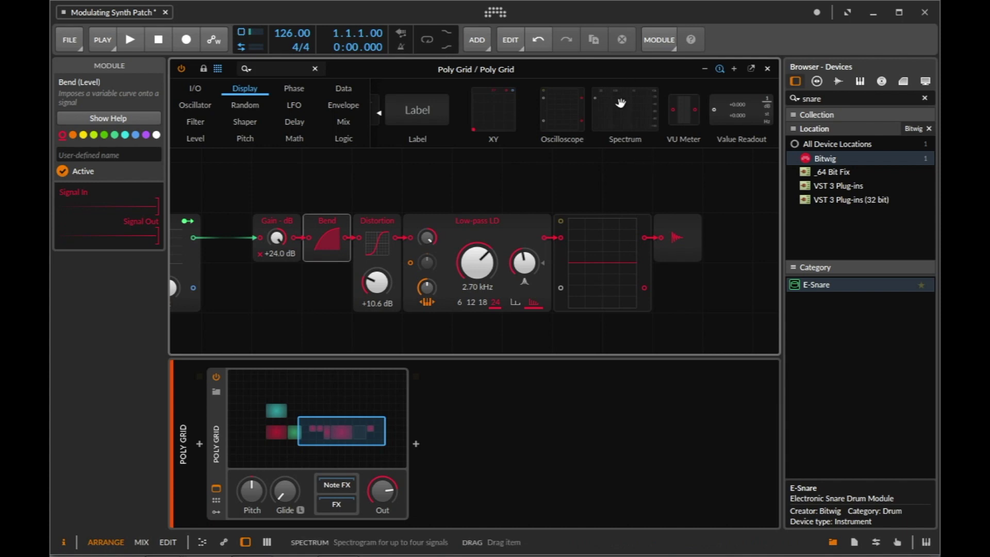
pyautogui.moveTo(621, 104); pyautogui.dragTo(657, 245)
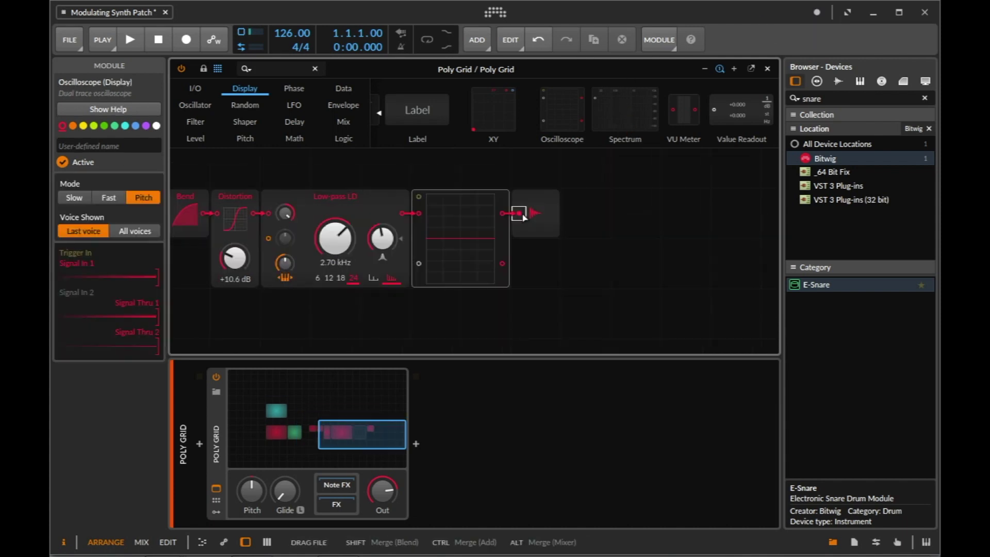
pyautogui.moveTo(520, 215); pyautogui.dragTo(521, 214)
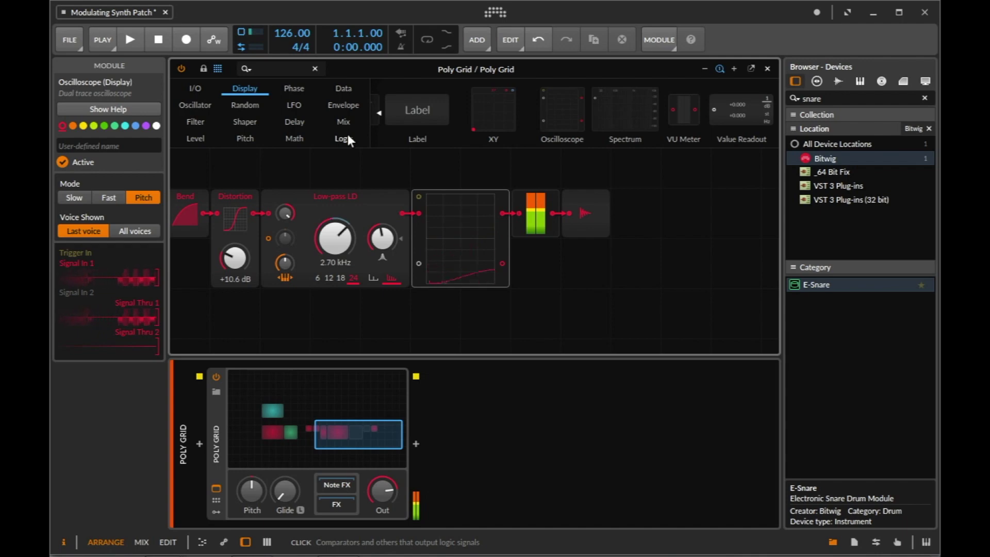
# Try Soft clipping on the Audio Out module and restore Hard clipping.
pyautogui.click(593, 209)
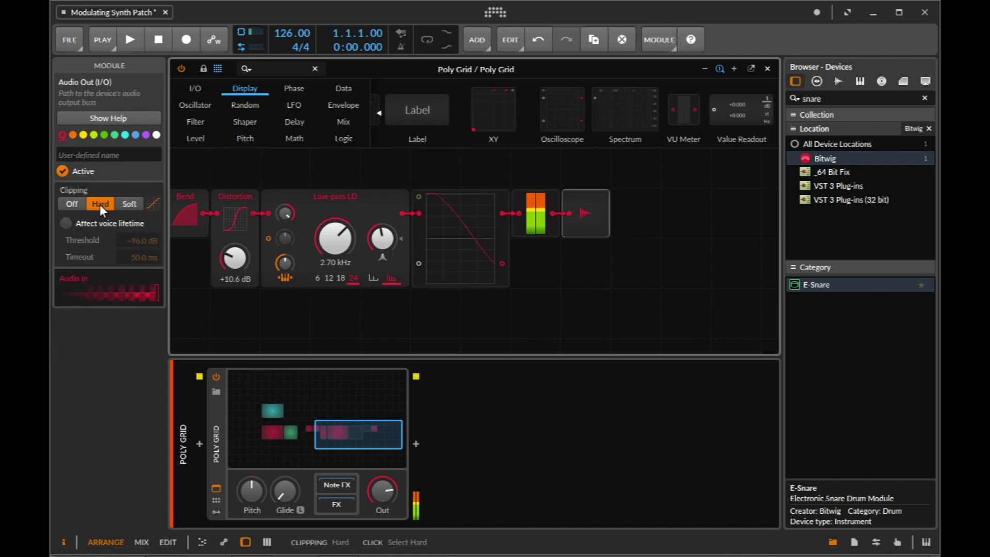
pyautogui.click(122, 202)
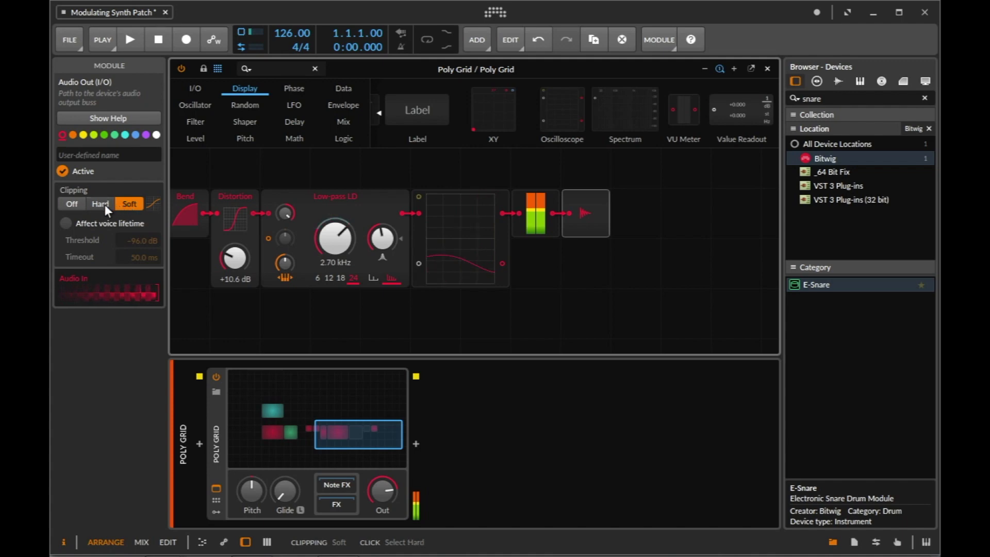
pyautogui.click(104, 204)
# Insert a Gain - dB module between the VU Meter and the Audio Out, set to +16.3 dB.
pyautogui.click(192, 139)
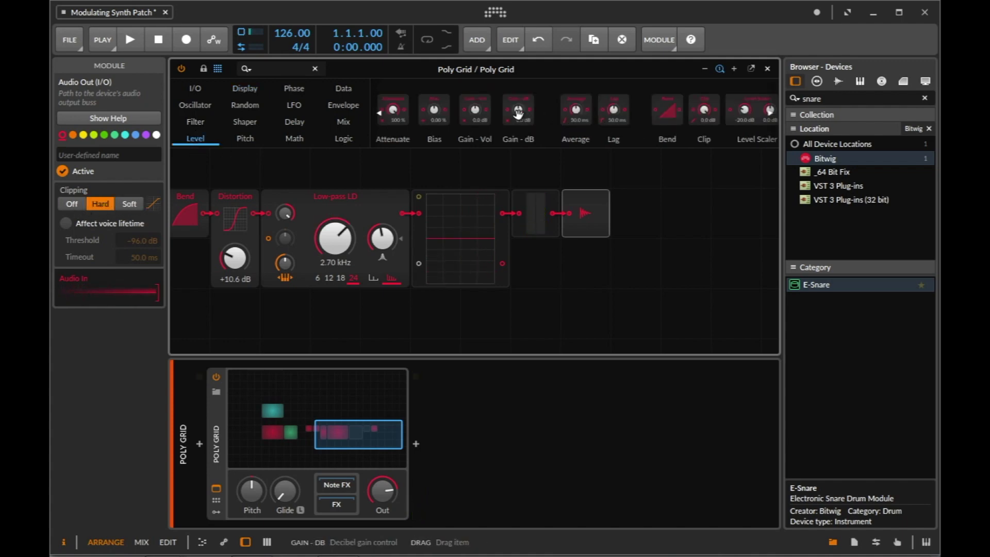
pyautogui.moveTo(518, 114)
pyautogui.mouseDown()
pyautogui.moveTo(535, 155)
pyautogui.moveTo(549, 269)
pyautogui.moveTo(584, 260)
pyautogui.moveTo(584, 240)
pyautogui.moveTo(579, 270)
pyautogui.mouseUp()
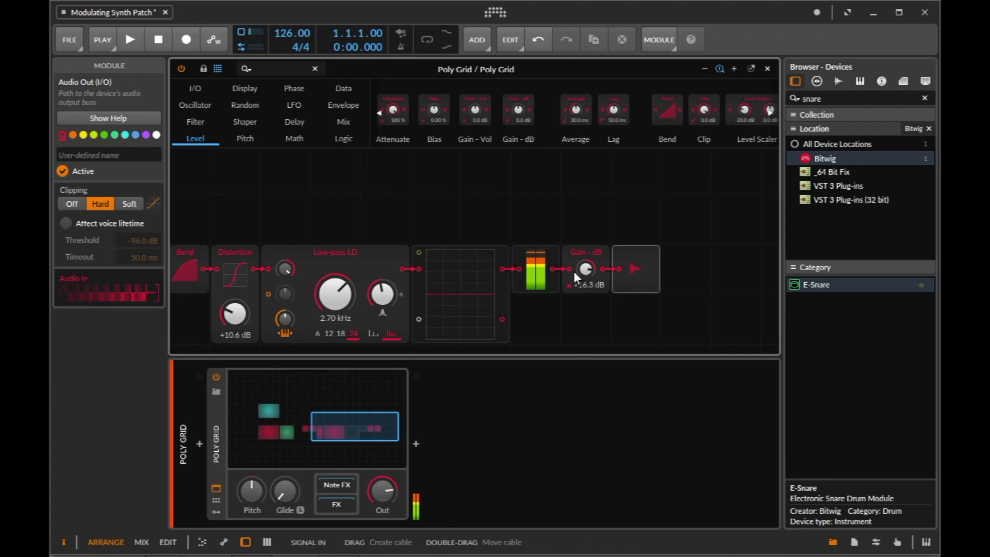
pyautogui.hscroll(-5, 573, 273)
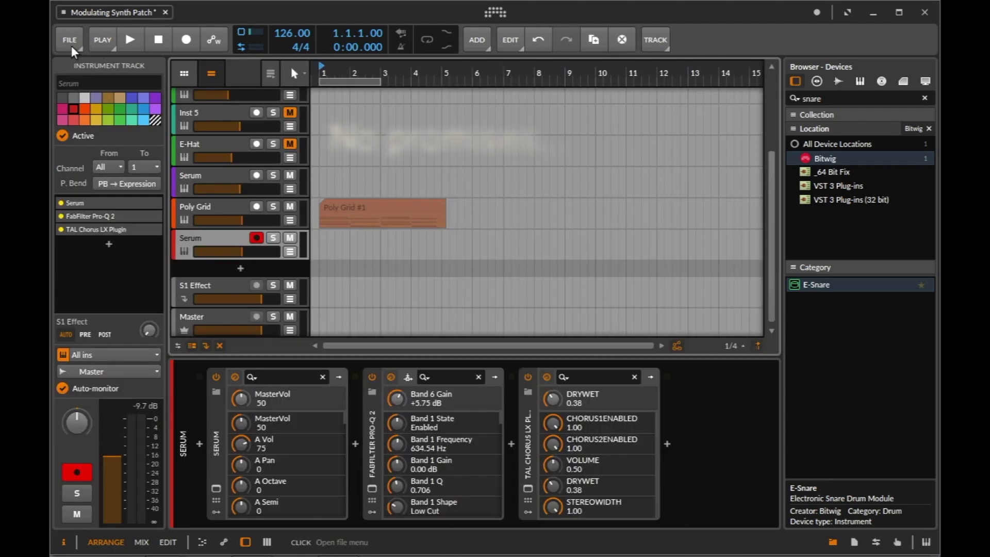
# Save the Modulating Synth Patch project.
pyautogui.click(72, 47)
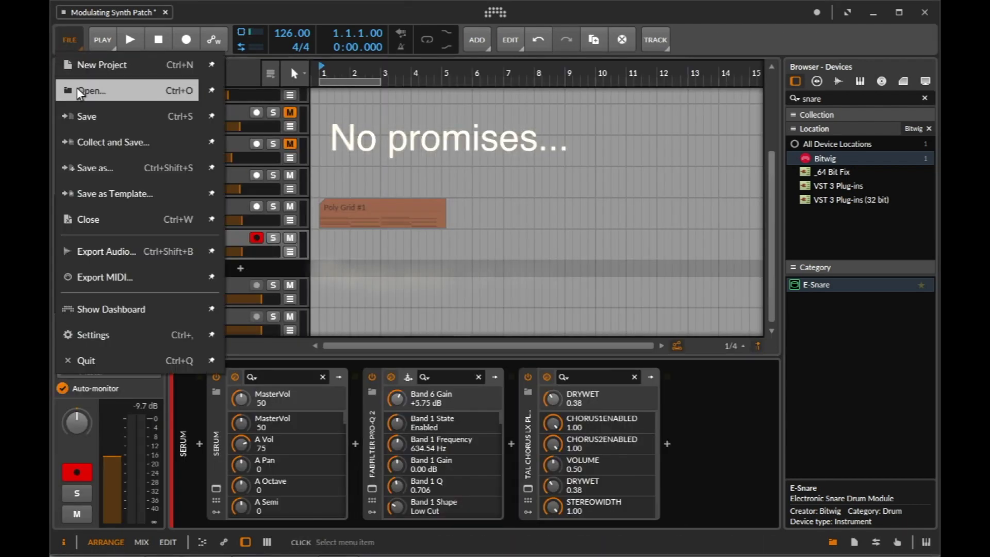
pyautogui.click(83, 116)
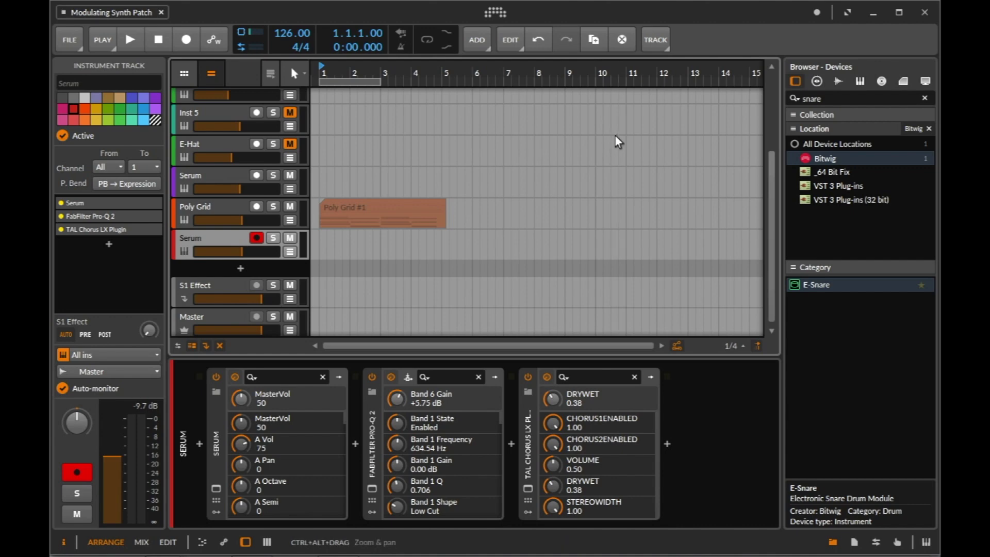
pyautogui.scroll(1, 616, 138)
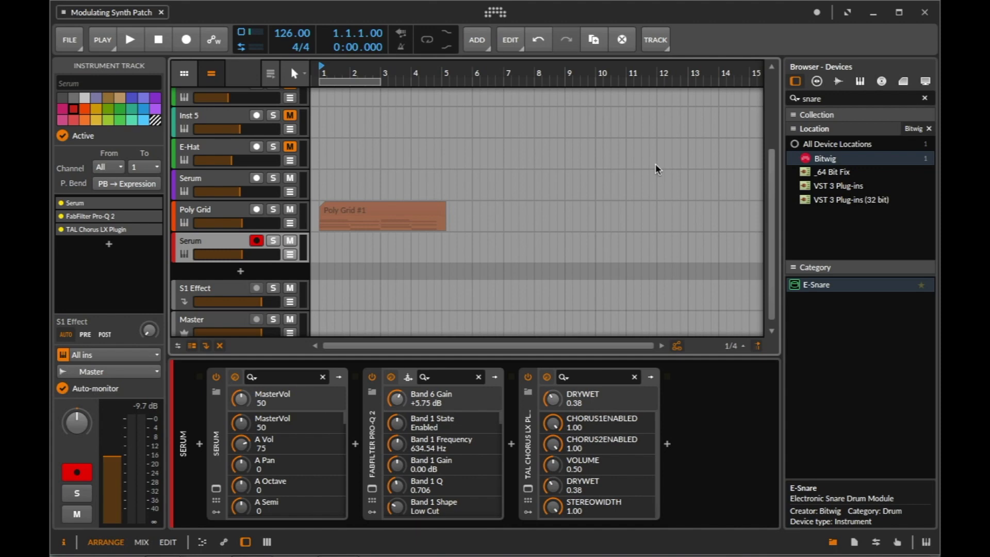
pyautogui.moveTo(522, 2)
pyautogui.click(640, 8)
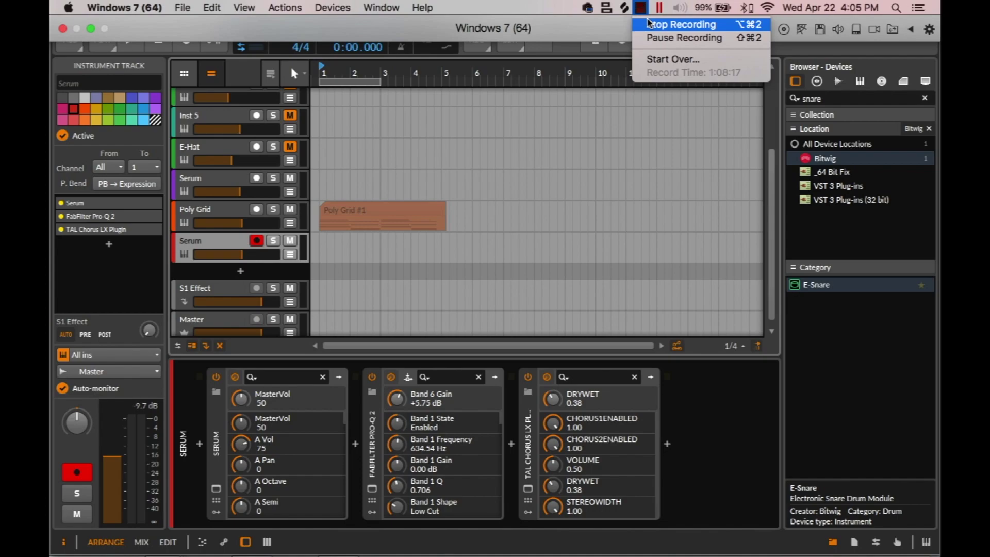
pyautogui.click(659, 24)
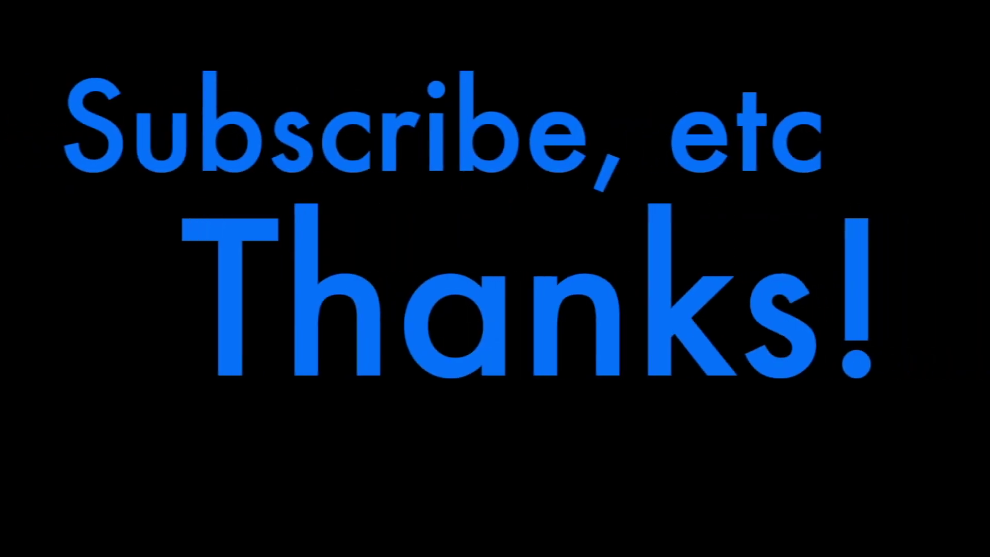